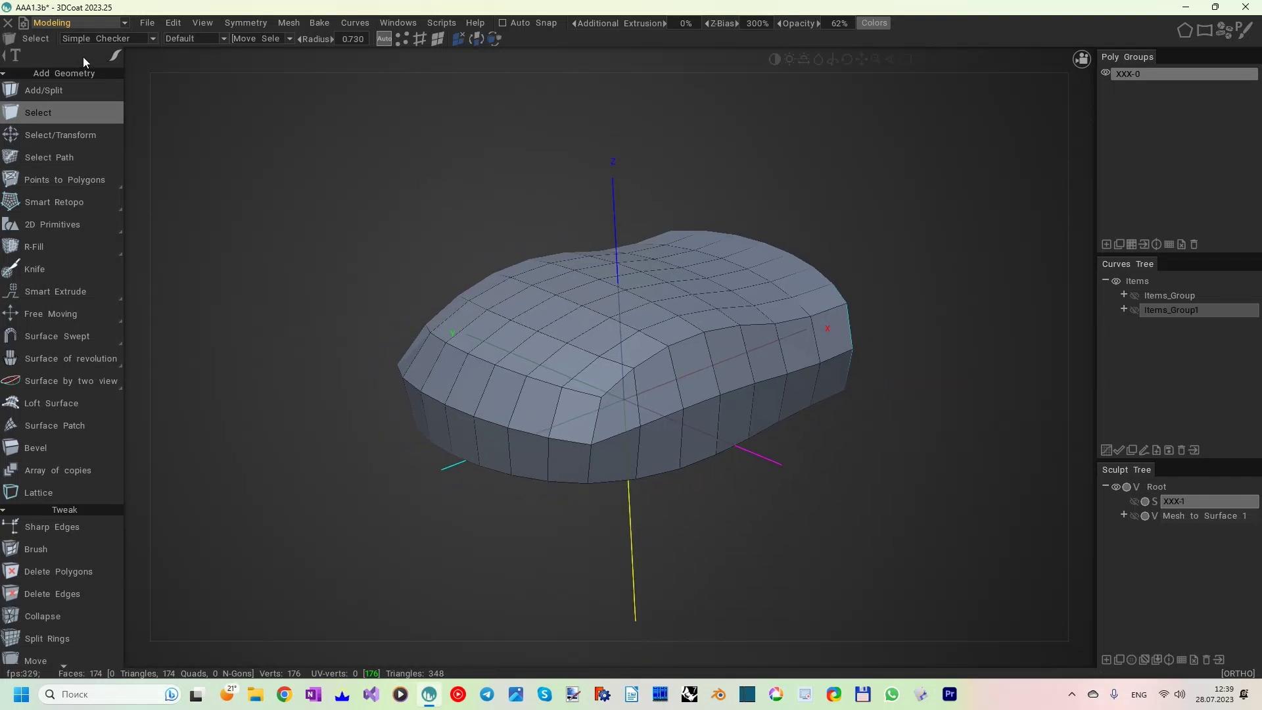
# - Switch from the Modeling room to the Mesh to NURBS room and acknowledge the beta licence notice
pyautogui.click(56, 24)
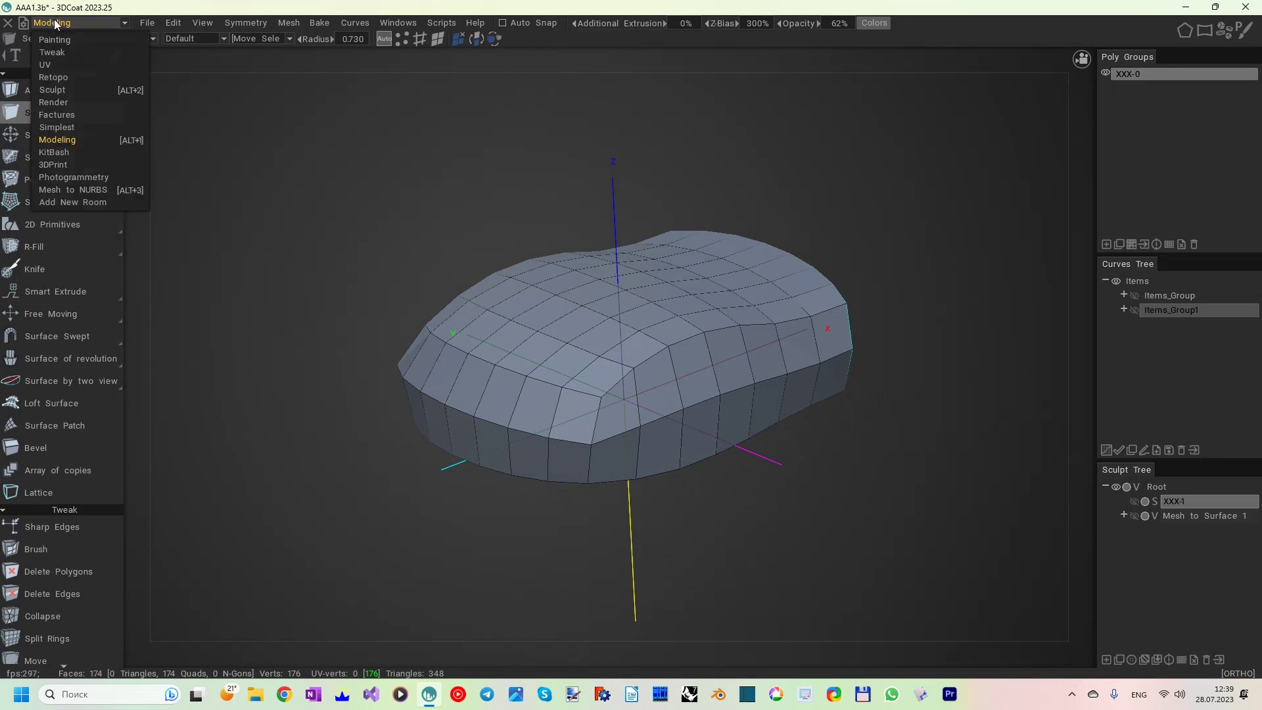
pyautogui.click(86, 190)
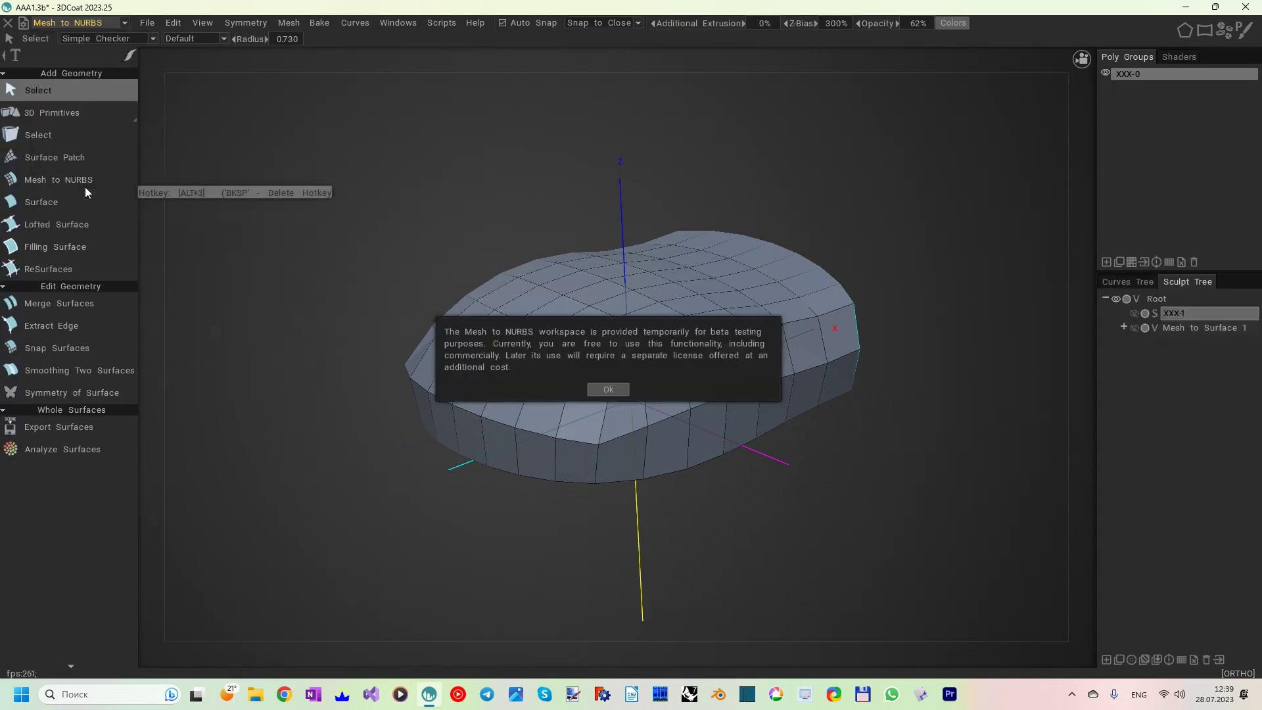
pyautogui.click(589, 392)
# - Preview the low-poly body as NURBS patches with Mesh to NURBS, inspect it, and return to the polygon mesh
pyautogui.scroll(2, 600, 239)
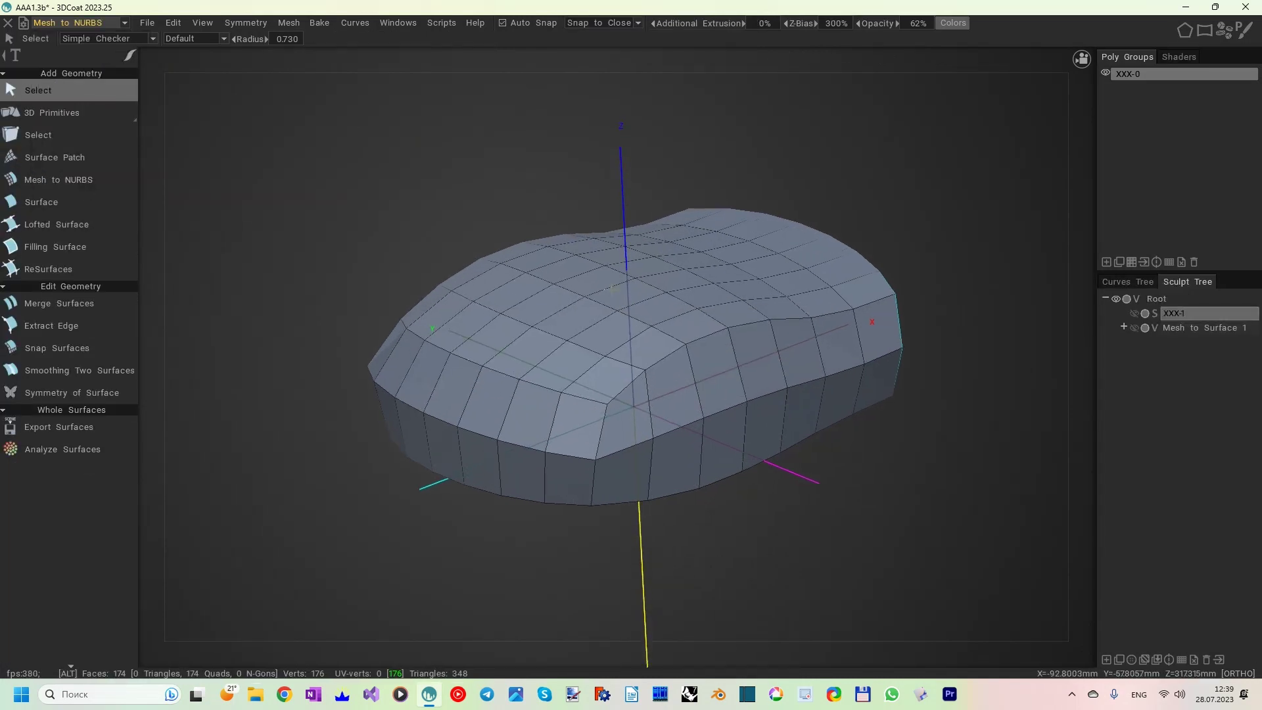
pyautogui.moveTo(522, 461); pyautogui.dragTo(525, 434, button='middle')
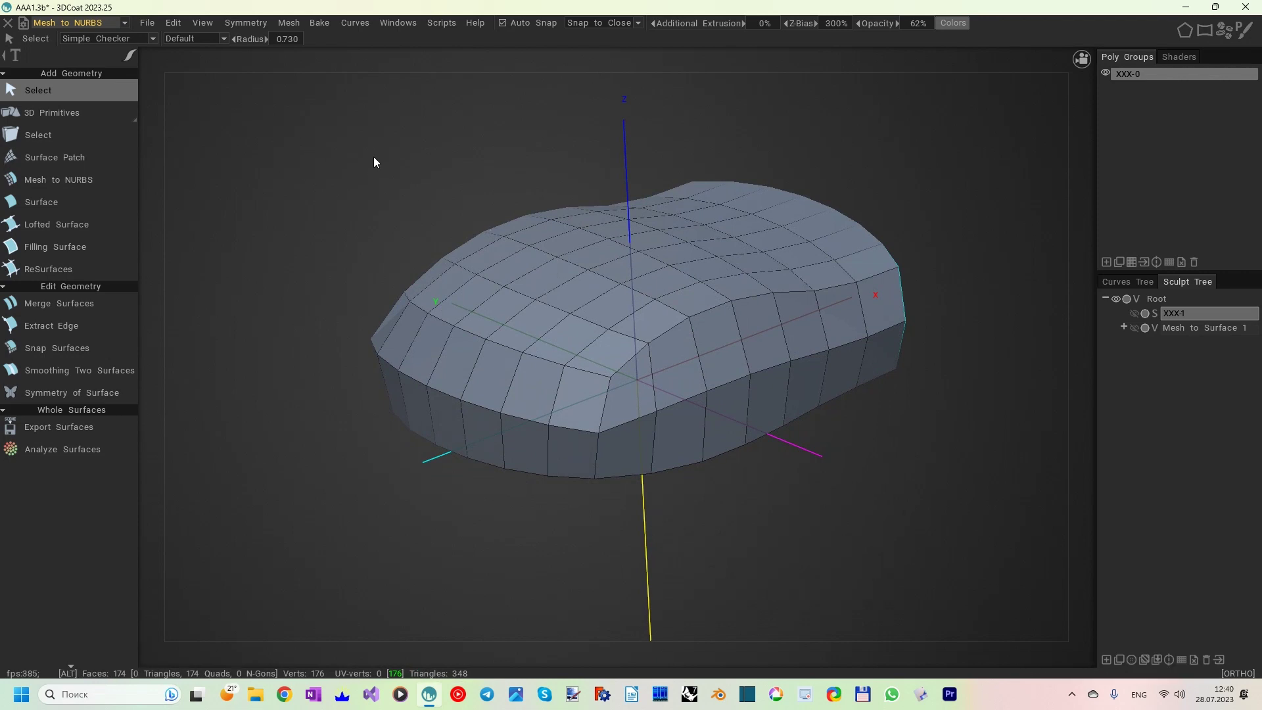
pyautogui.keyDown('alt'); pyautogui.moveTo(373, 156); pyautogui.dragTo(644, 230); pyautogui.keyUp('alt')
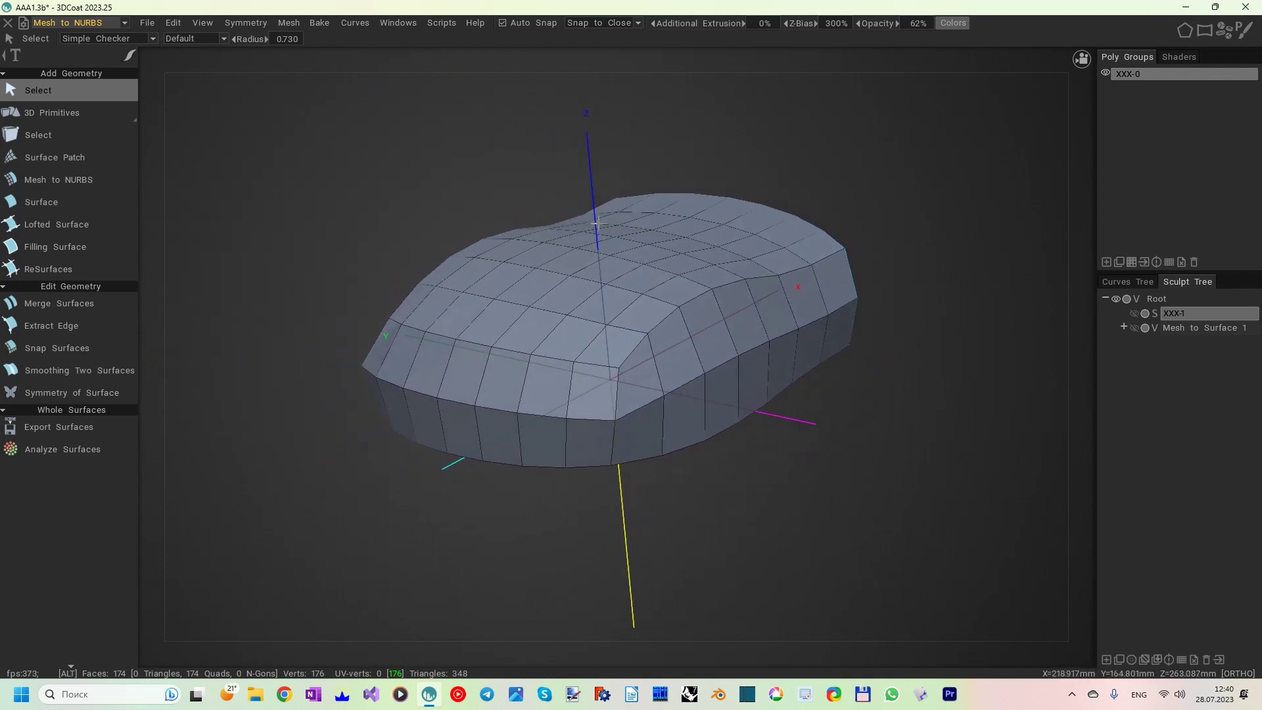
pyautogui.click(92, 176)
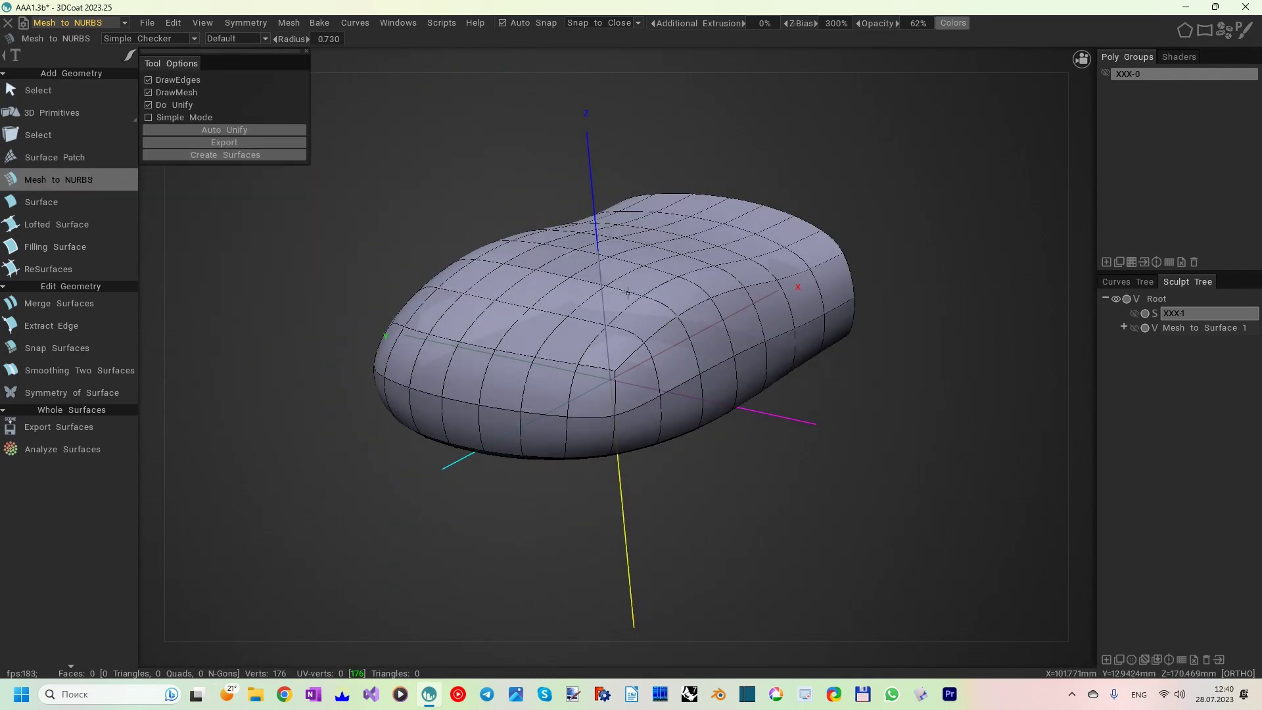
pyautogui.keyDown('alt'); pyautogui.moveTo(610, 259); pyautogui.dragTo(560, 254); pyautogui.keyUp('alt')
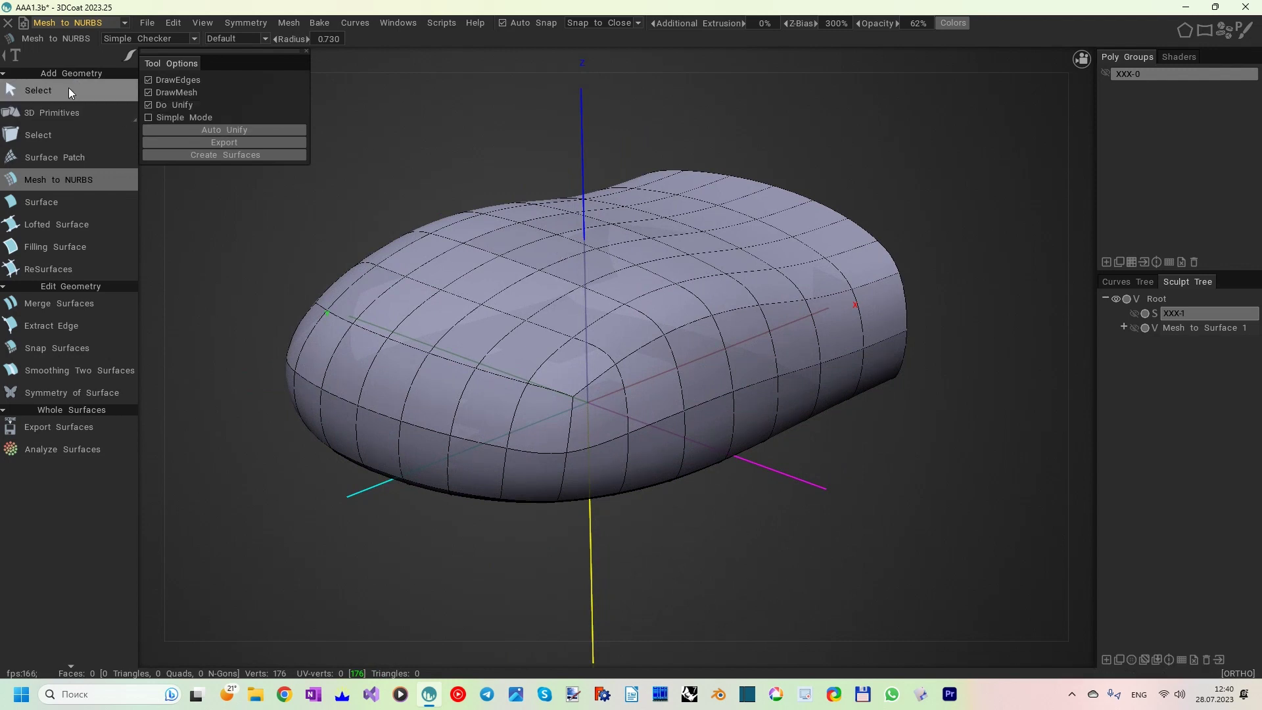
pyautogui.keyDown('alt'); pyautogui.moveTo(868, 309); pyautogui.dragTo(884, 280); pyautogui.keyUp('alt')
pyautogui.keyDown('alt'); pyautogui.moveTo(821, 212); pyautogui.dragTo(822, 263, button='right'); pyautogui.keyUp('alt')
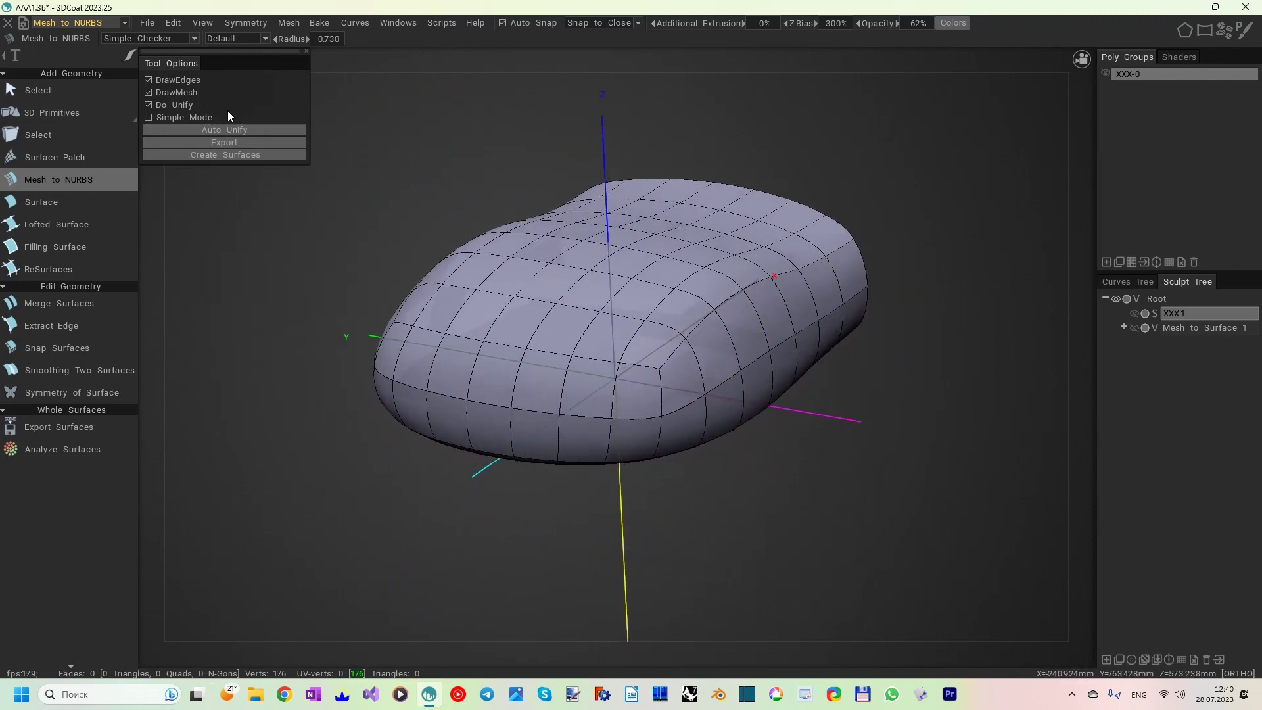
pyautogui.click(85, 91)
pyautogui.keyDown('alt'); pyautogui.moveTo(403, 169); pyautogui.dragTo(413, 204, button='right'); pyautogui.keyUp('alt')
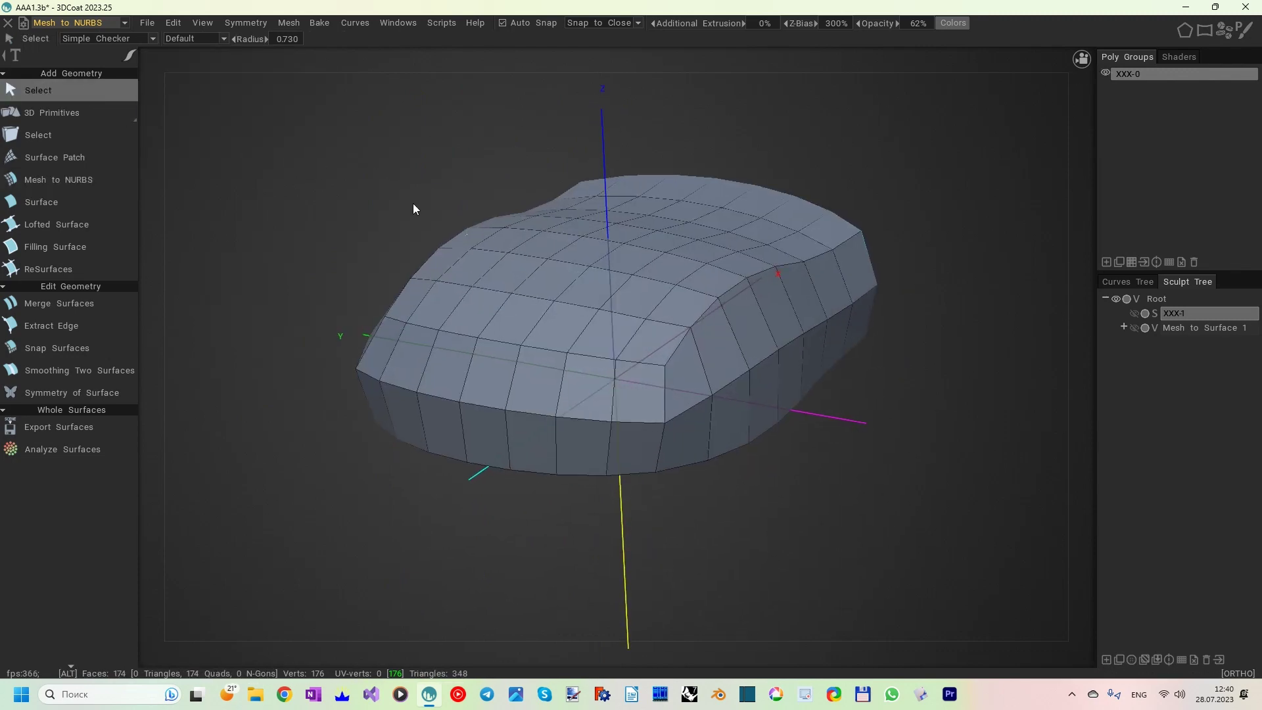
# - Select the edge loops bounding the body's top, front corners, front top edge and lower outline as patch borders
pyautogui.click(77, 137)
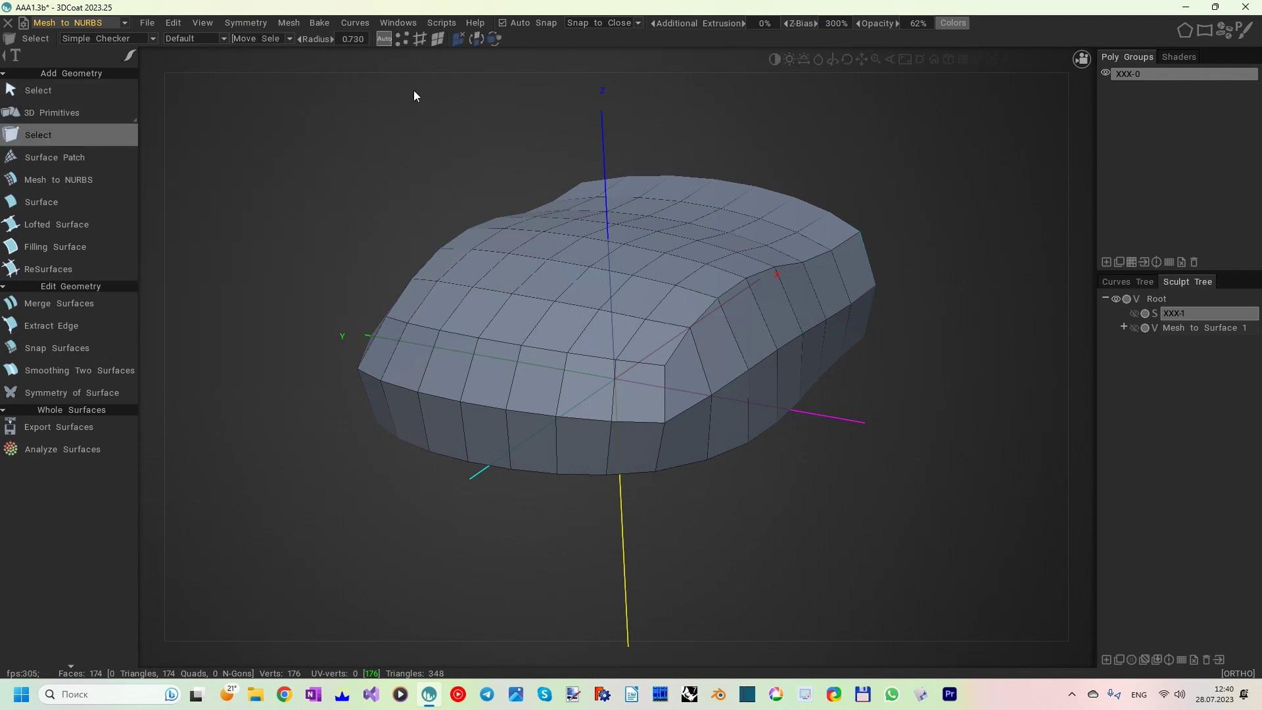
pyautogui.doubleClick(731, 288)
pyautogui.doubleClick(667, 388)
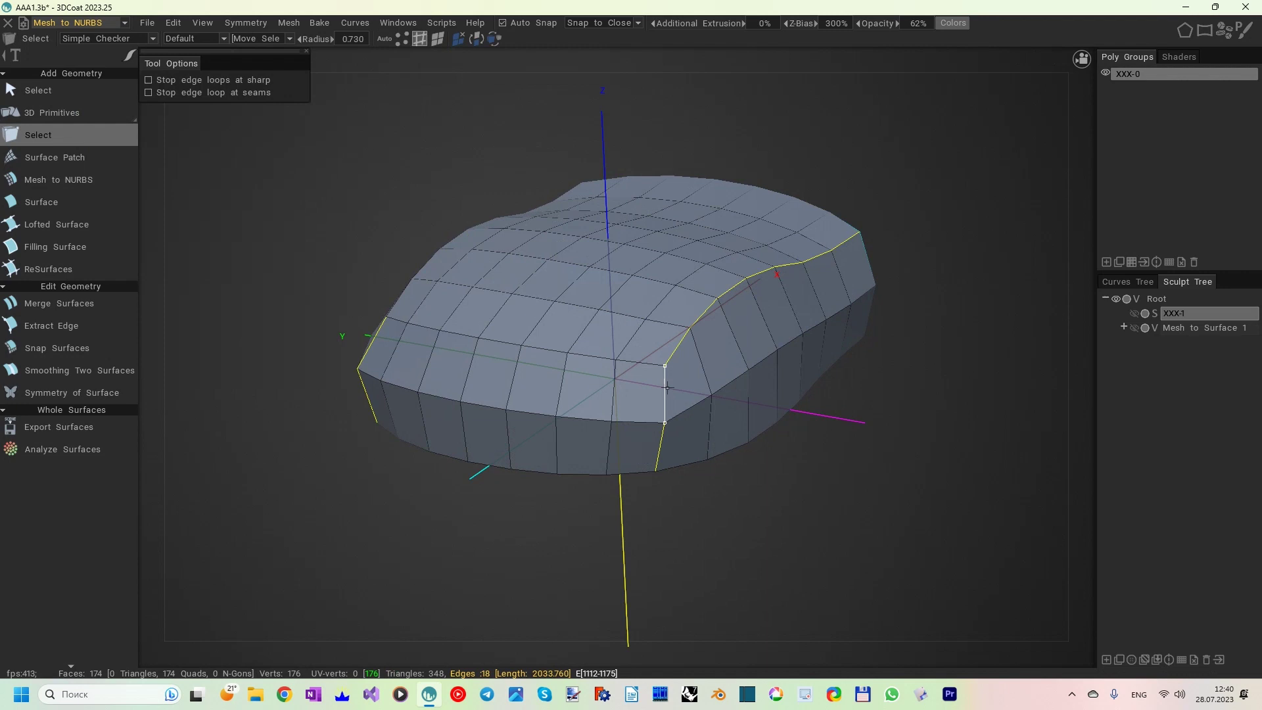
pyautogui.doubleClick(634, 364)
pyautogui.doubleClick(643, 466)
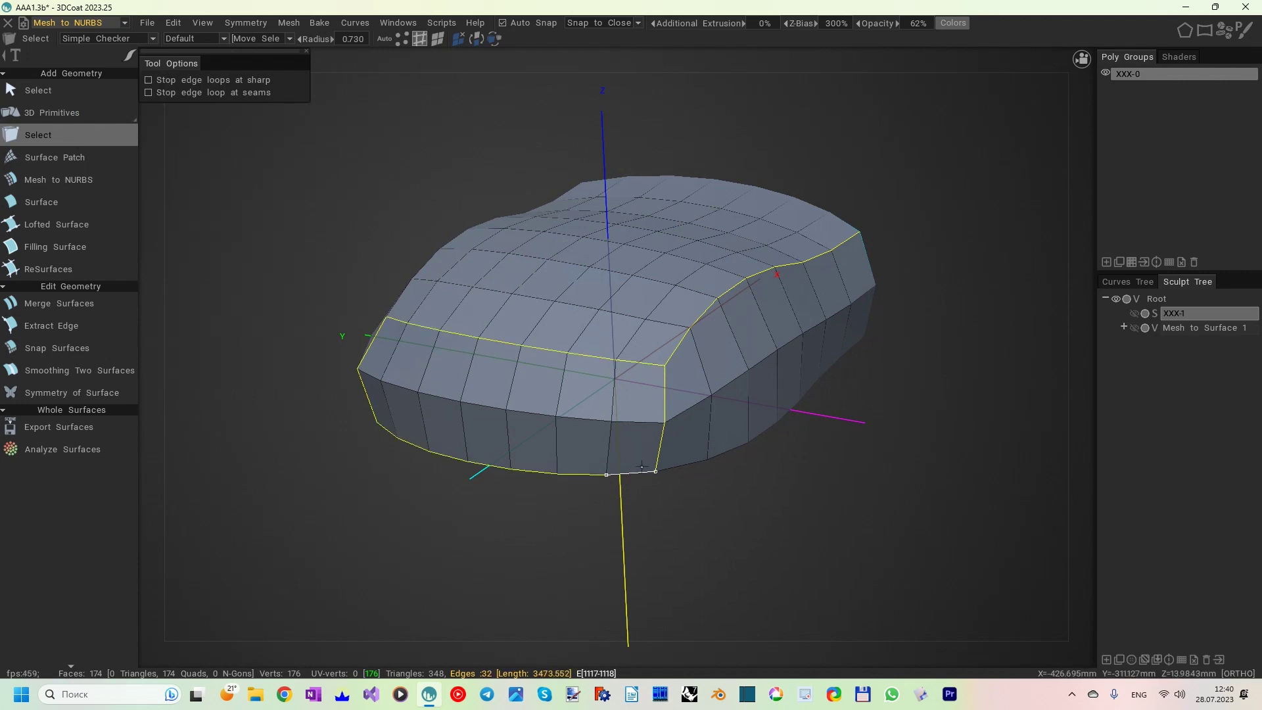
pyautogui.doubleClick(682, 465)
# - Add the missing border edge loop on the opposite side of the body and check the edge selection all round
pyautogui.keyDown('alt'); pyautogui.moveTo(676, 499); pyautogui.dragTo(647, 464, button='right'); pyautogui.keyUp('alt')
pyautogui.keyDown('alt'); pyautogui.moveTo(646, 464); pyautogui.dragTo(864, 421); pyautogui.keyUp('alt')
pyautogui.click(534, 353)
pyautogui.doubleClick(534, 353)
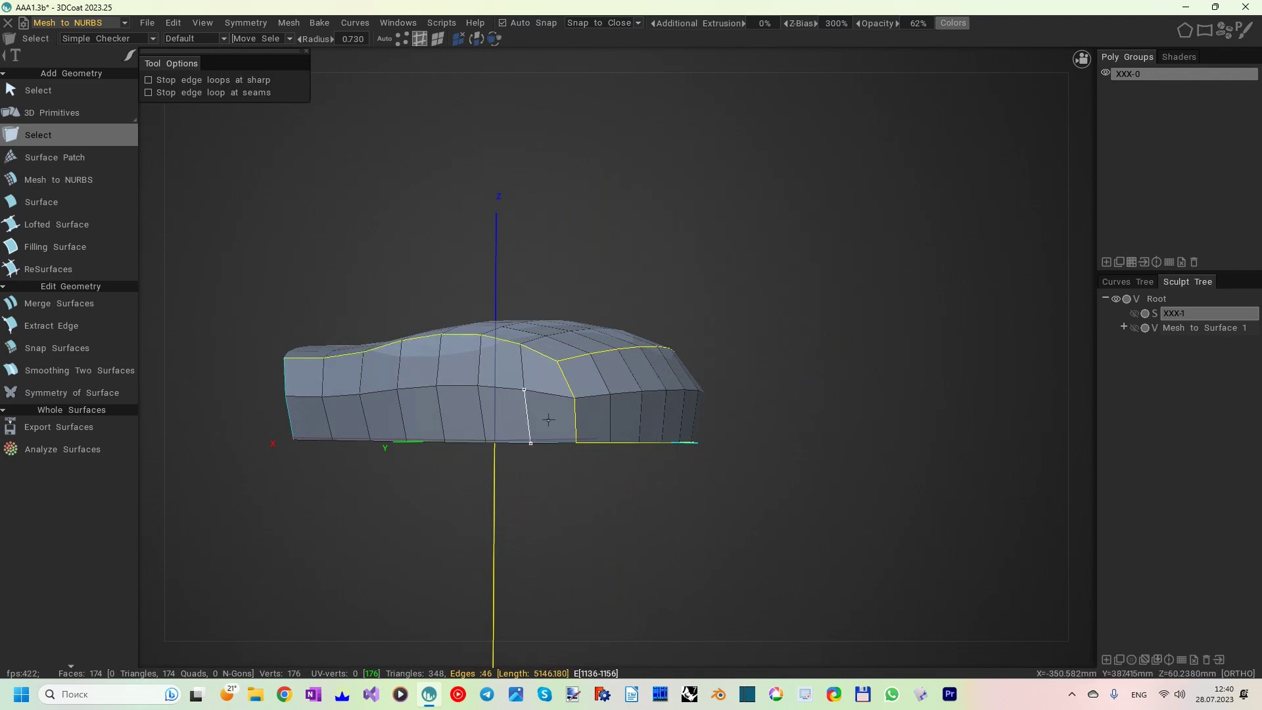
pyautogui.keyDown('alt'); pyautogui.moveTo(469, 300); pyautogui.dragTo(653, 239); pyautogui.keyUp('alt')
pyautogui.keyDown('alt'); pyautogui.moveTo(359, 319); pyautogui.dragTo(728, 305); pyautogui.keyUp('alt')
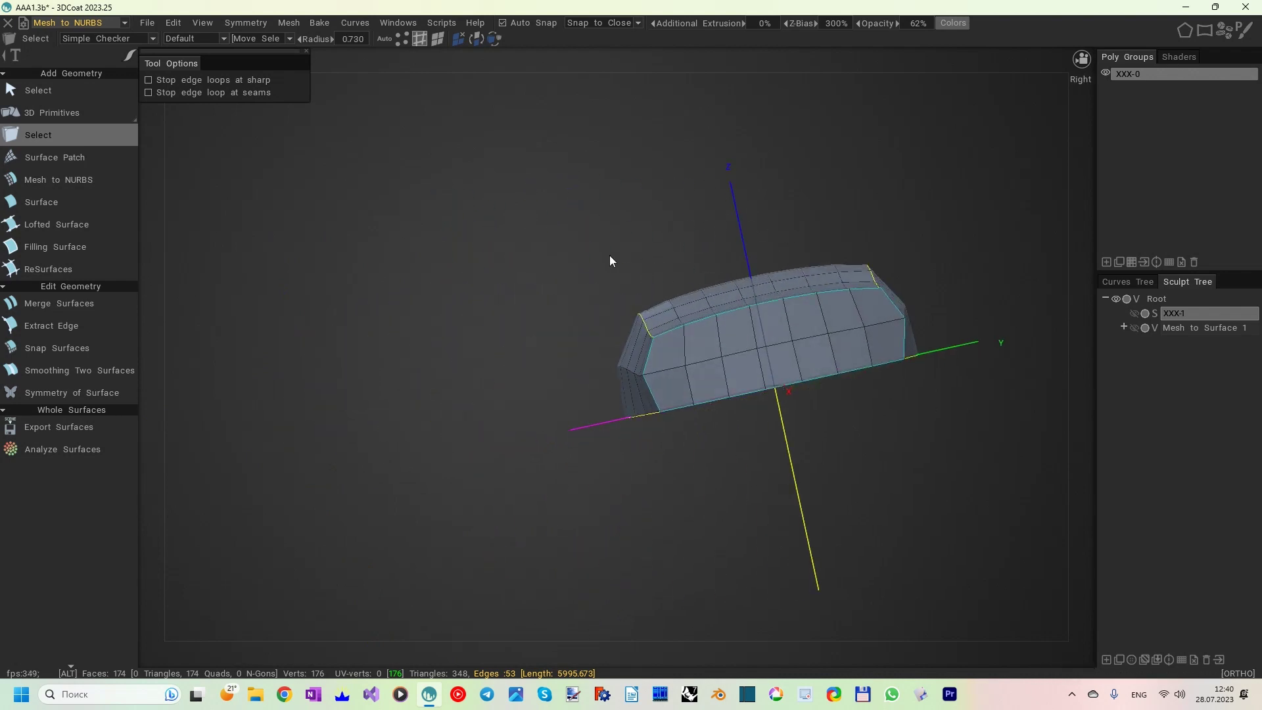
pyautogui.keyDown('alt'); pyautogui.moveTo(610, 261); pyautogui.dragTo(519, 209); pyautogui.keyUp('alt')
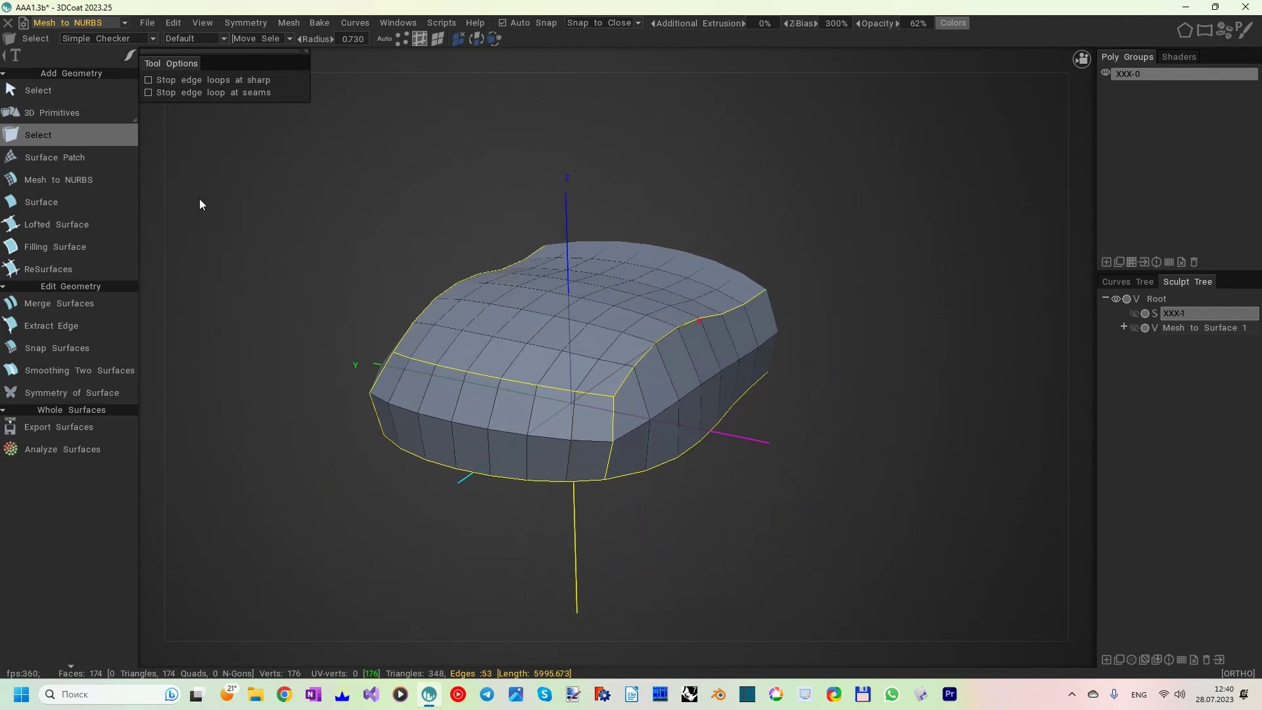
# - Convert the mesh with Mesh to NURBS and run Auto Unify to merge its patches along the selected edges
pyautogui.click(72, 179)
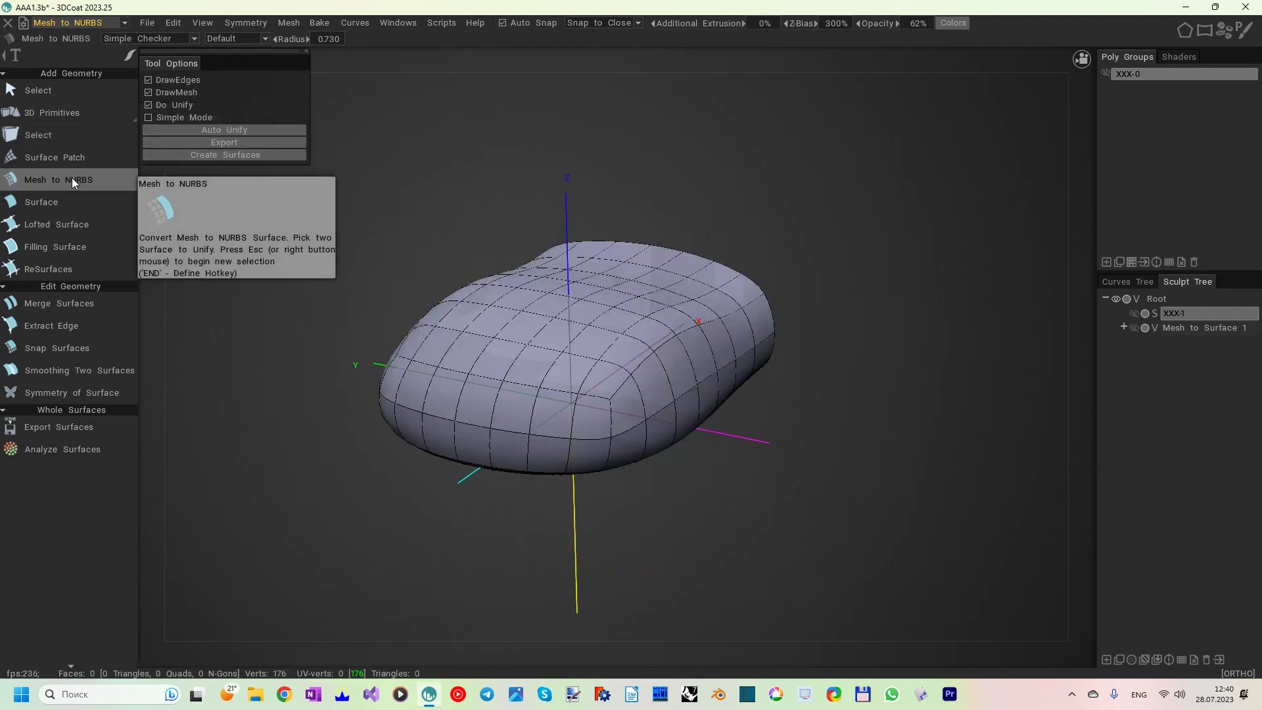
pyautogui.click(234, 129)
pyautogui.keyDown('alt'); pyautogui.moveTo(416, 270); pyautogui.dragTo(488, 220); pyautogui.keyUp('alt')
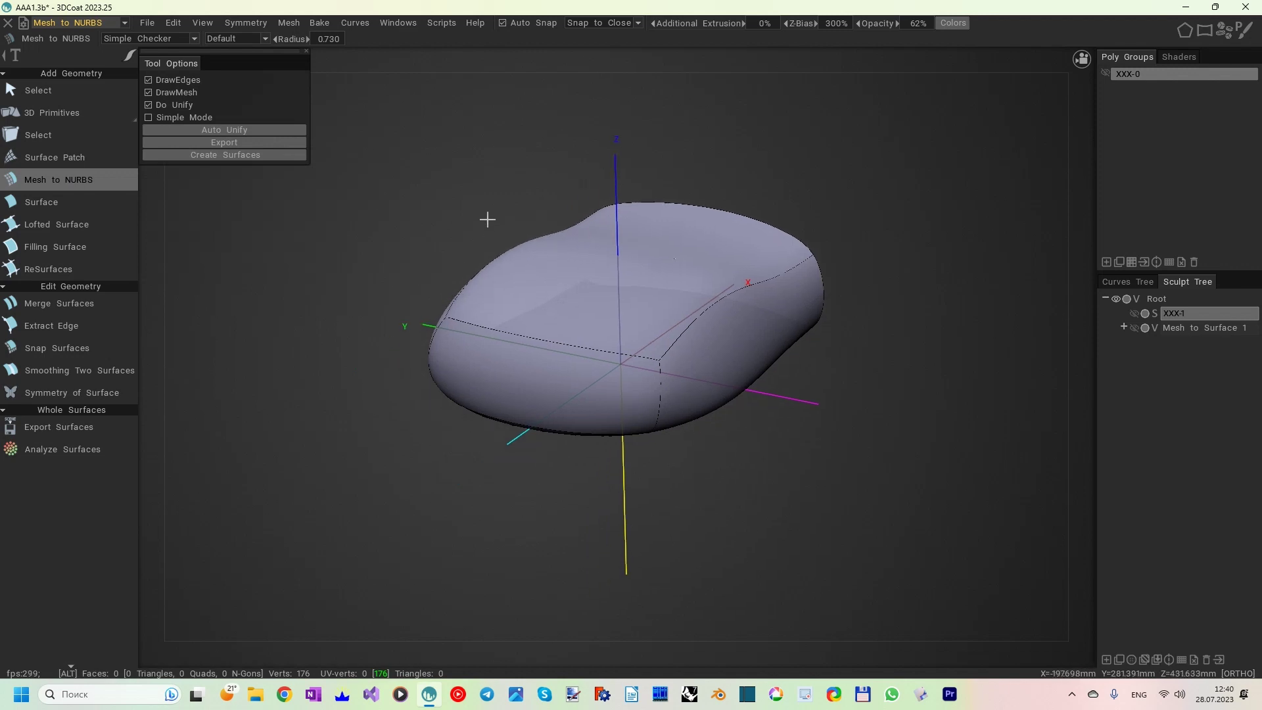
pyautogui.keyDown('alt'); pyautogui.moveTo(487, 219); pyautogui.dragTo(490, 250, button='right'); pyautogui.keyUp('alt')
pyautogui.moveTo(552, 411)
pyautogui.keyDown('alt'); pyautogui.mouseDown()
pyautogui.moveTo(552, 304)
pyautogui.moveTo(569, 244)
pyautogui.moveTo(887, 198)
pyautogui.moveTo(955, 132)
pyautogui.moveTo(691, 164)
pyautogui.moveTo(482, 253)
pyautogui.moveTo(431, 245)
pyautogui.moveTo(401, 141)
pyautogui.moveTo(502, 294)
pyautogui.moveTo(507, 258)
pyautogui.moveTo(440, 256)
pyautogui.mouseUp(); pyautogui.keyUp('alt')
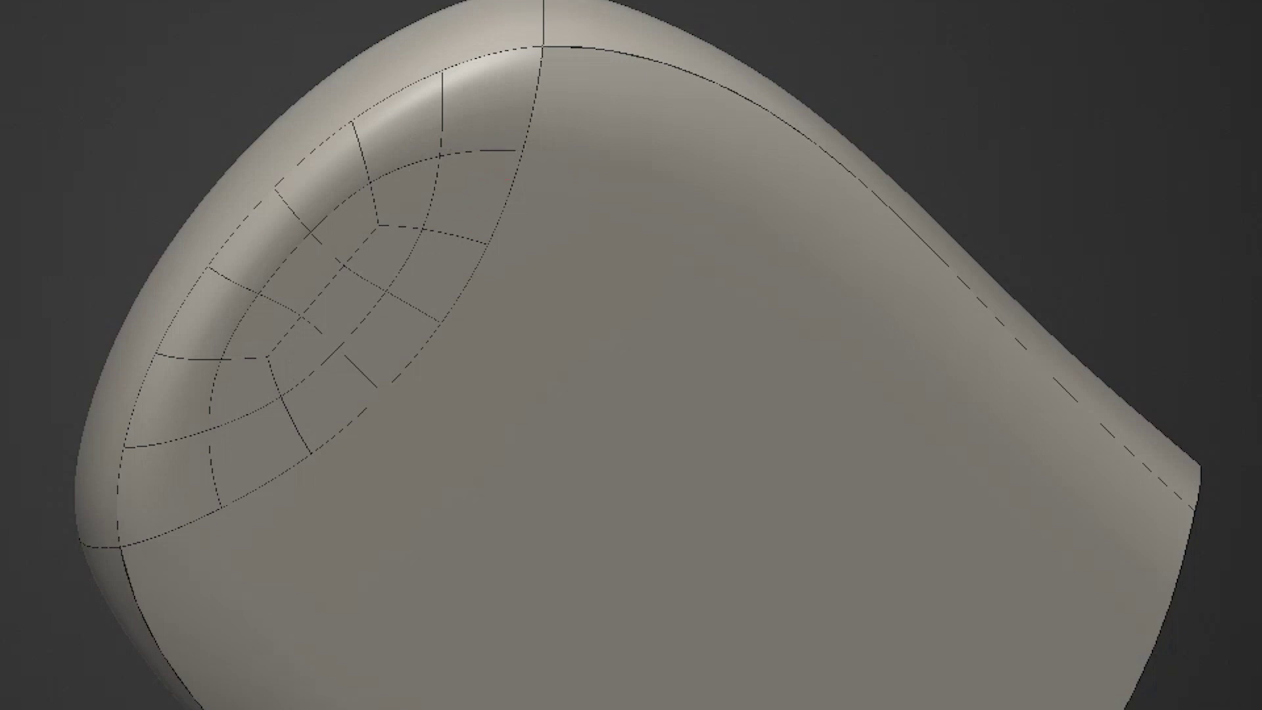
# - Unify the row of small patches along the inner curved border of the corner area into one surface
pyautogui.click(500, 123)
pyautogui.click(476, 190)
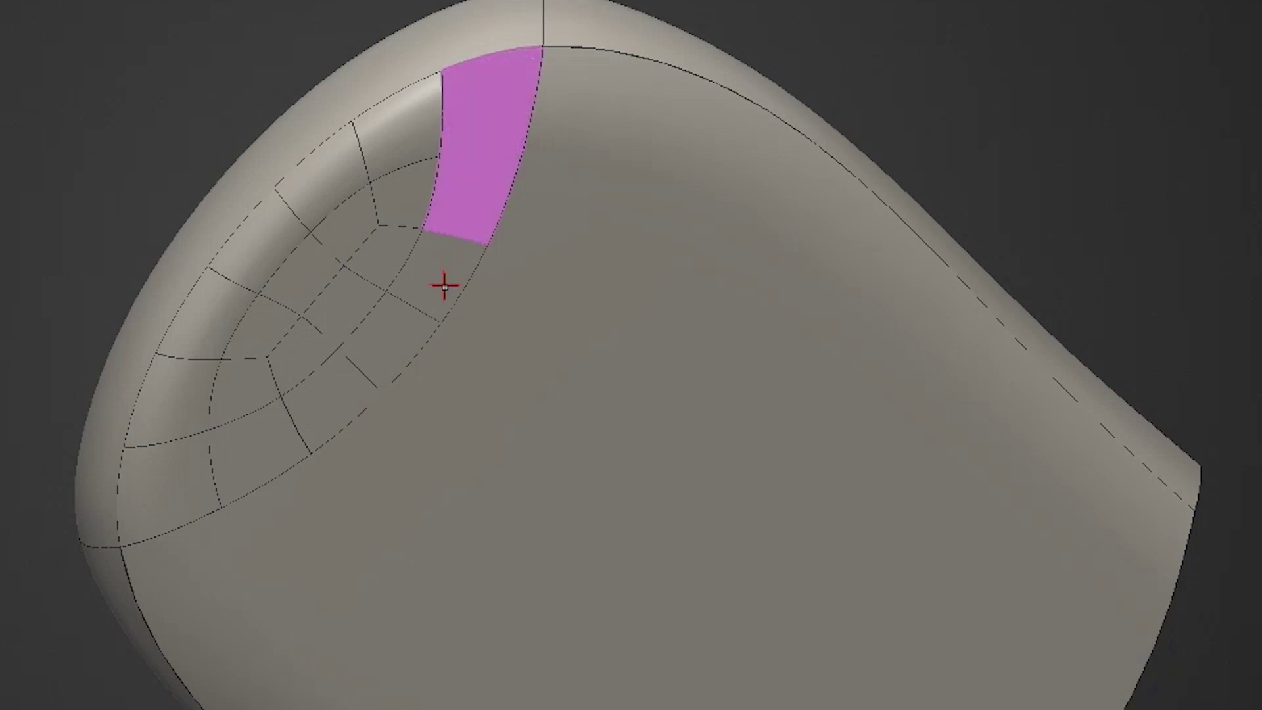
pyautogui.click(445, 285)
pyautogui.moveTo(403, 336)
pyautogui.mouseDown()
pyautogui.moveTo(287, 431)
pyautogui.moveTo(181, 483)
pyautogui.mouseUp()
pyautogui.press('Return')
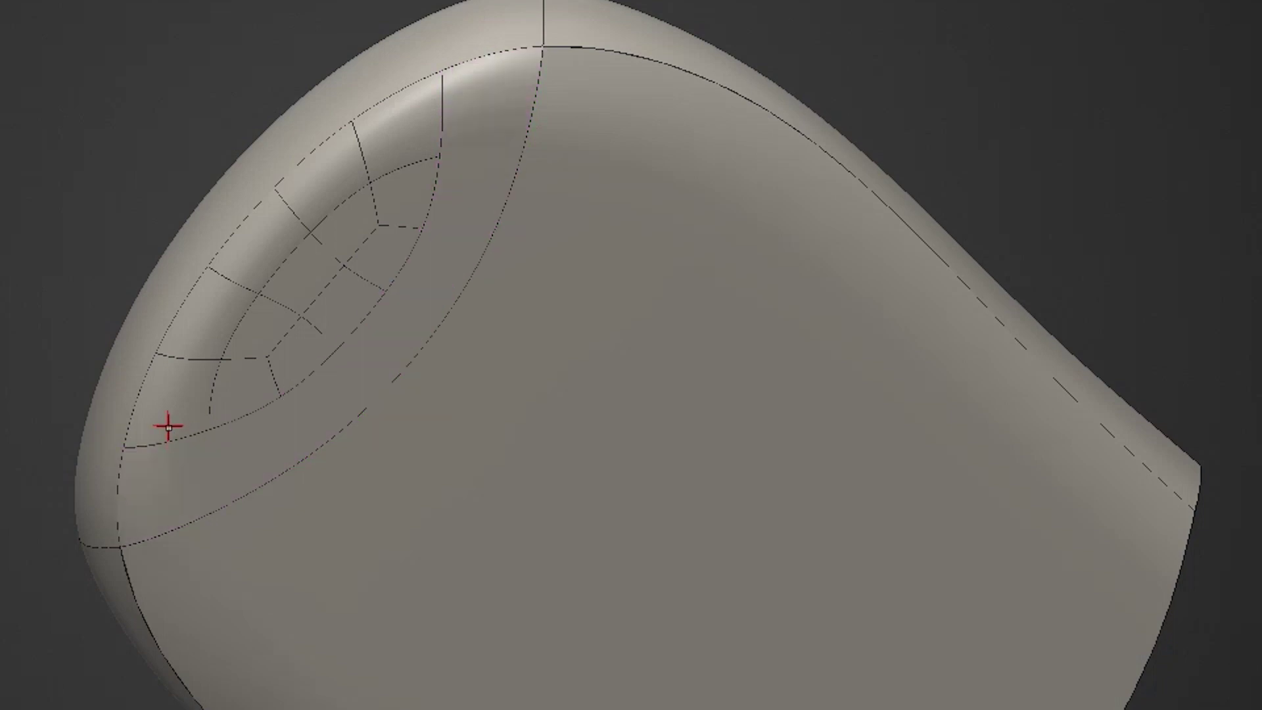
# - Unify the small patches along the outer rounded border of the corner area into one surface
pyautogui.click(169, 407)
pyautogui.click(201, 338)
pyautogui.moveTo(258, 257)
pyautogui.mouseDown()
pyautogui.moveTo(333, 161)
pyautogui.moveTo(397, 132)
pyautogui.mouseUp()
pyautogui.press('Escape')
# - Unify the remaining small patches in the middle of the corner area, one row after the other
pyautogui.click(376, 263)
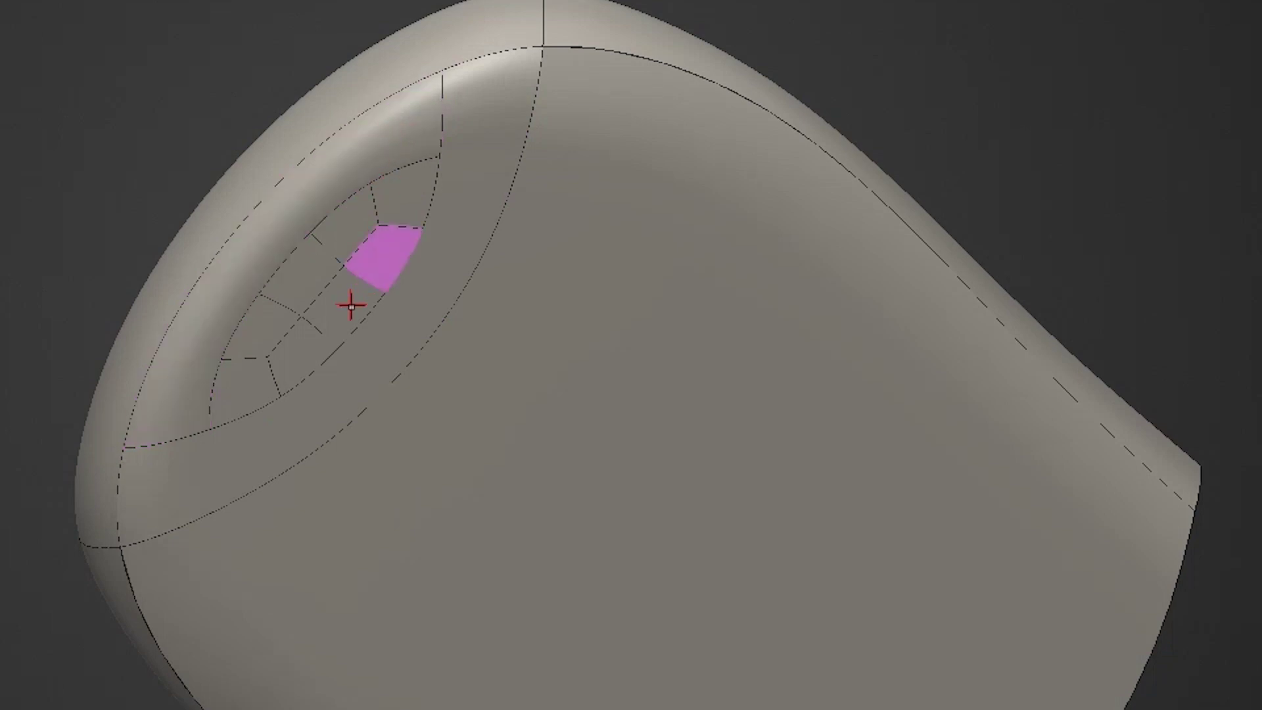
pyautogui.click(337, 320)
pyautogui.click(299, 347)
pyautogui.press('Return')
pyautogui.click(268, 328)
pyautogui.click(307, 281)
pyautogui.click(355, 229)
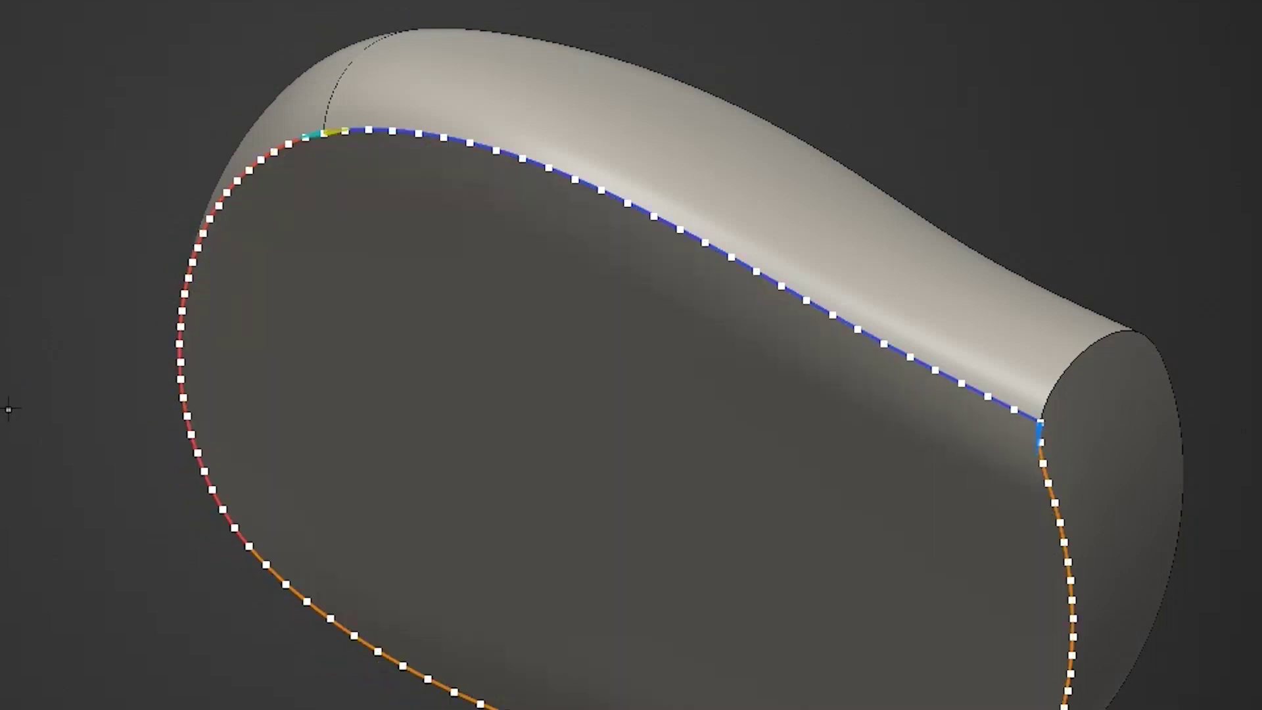
# - Export the NURBS surfaces to the desktop as an IGS file named aaa1
pyautogui.scroll(-1, 18, 360)
pyautogui.moveTo(44, 467); pyautogui.dragTo(75, 288, button='middle')
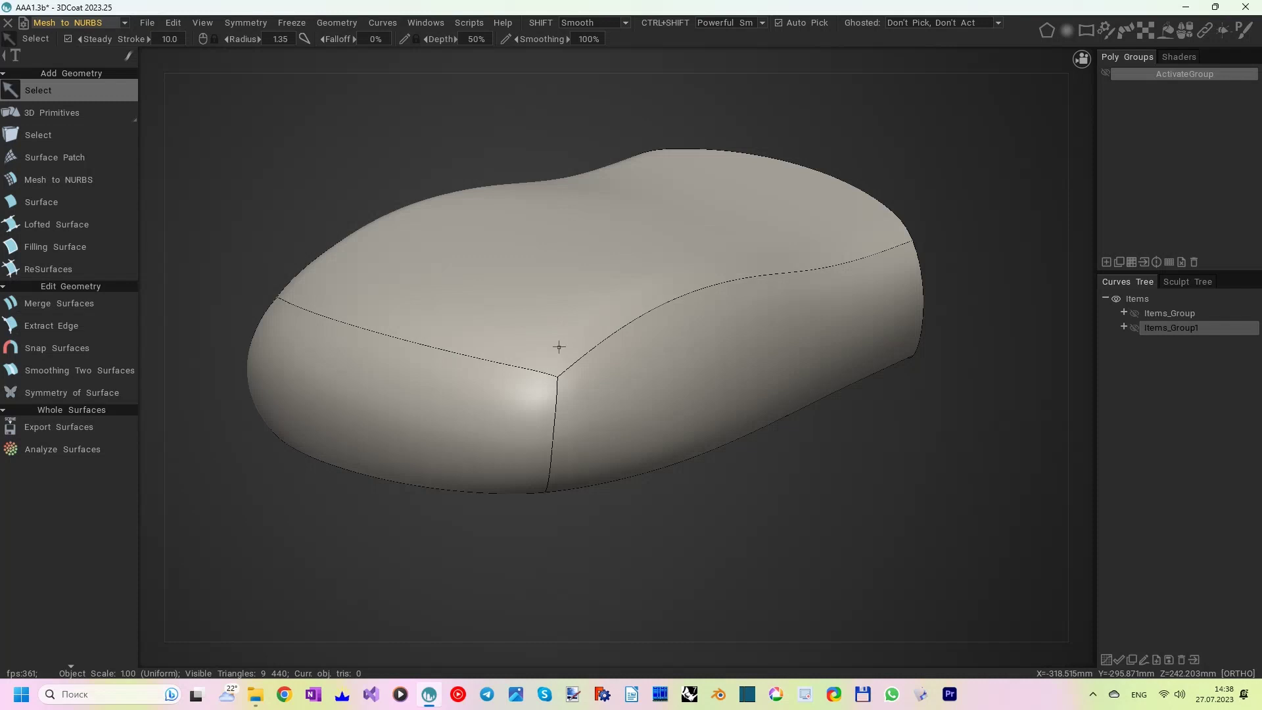
pyautogui.click(96, 428)
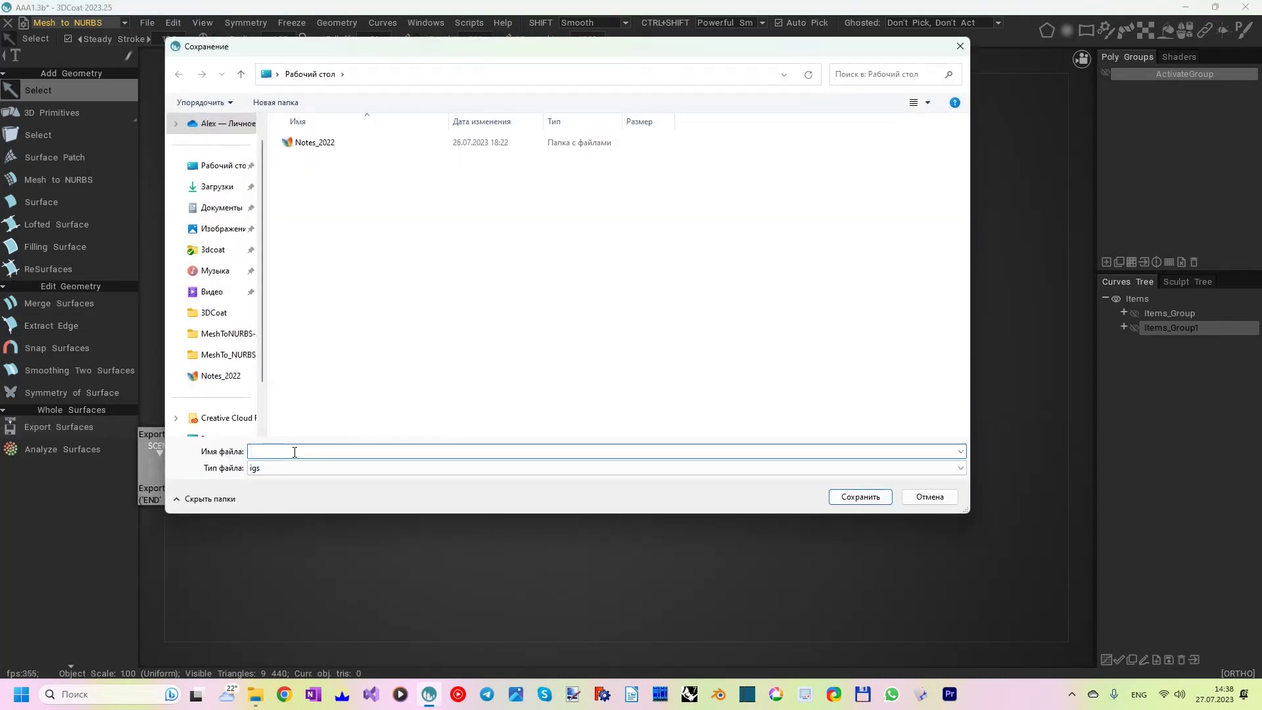
pyautogui.write('aaa1')
pyautogui.click(851, 497)
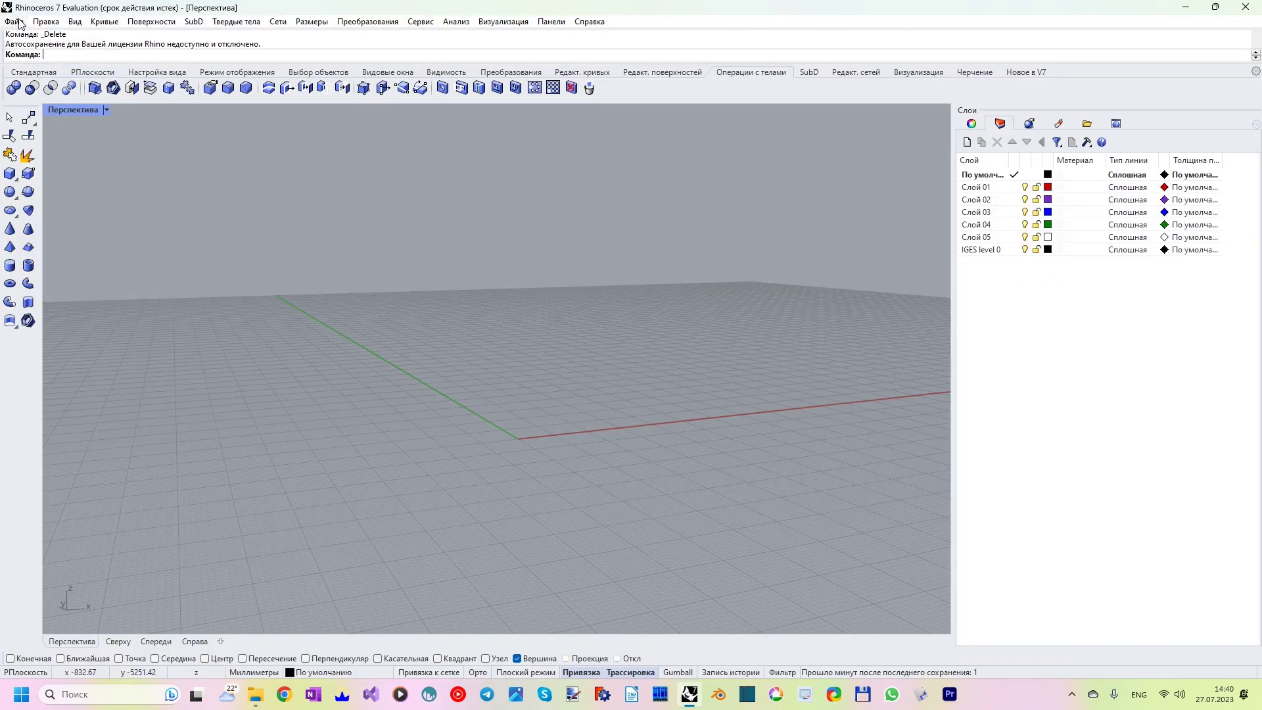
# - Switch to Rhinoceros, import aaa1.igs, deselect the model and inspect its surfaces from several sides
pyautogui.click(20, 23)
pyautogui.click(59, 178)
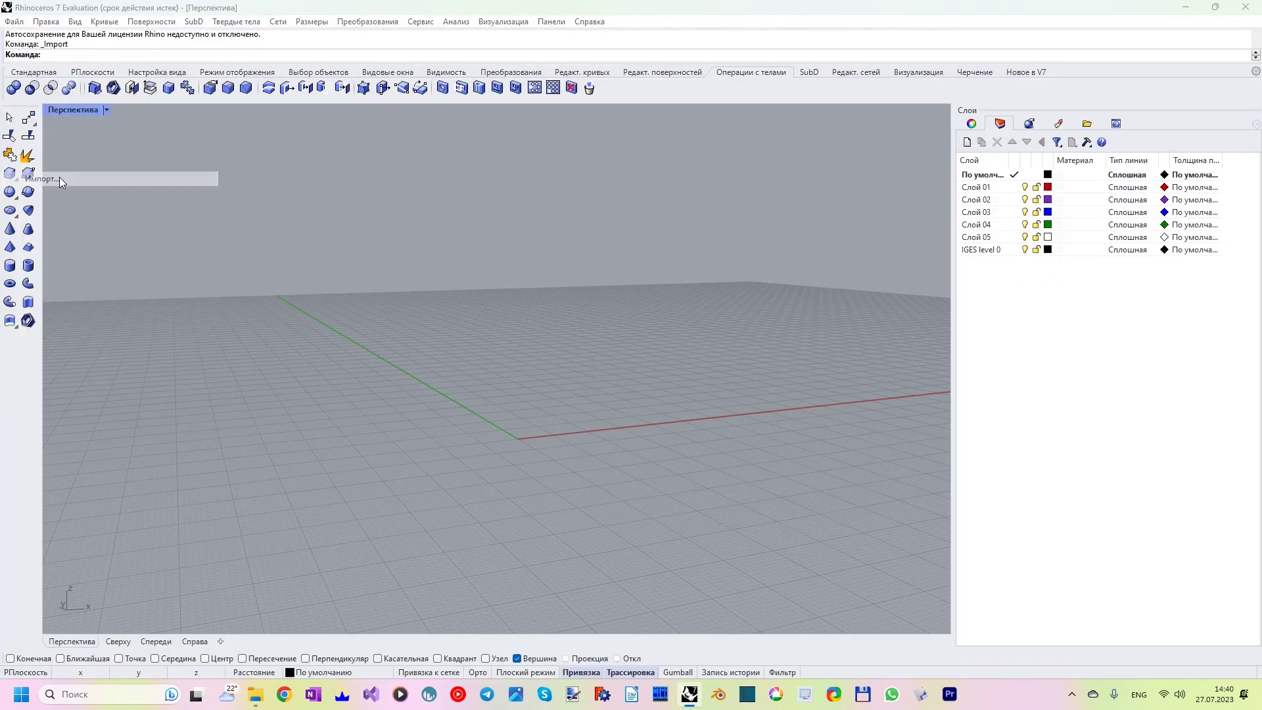
pyautogui.doubleClick(539, 297)
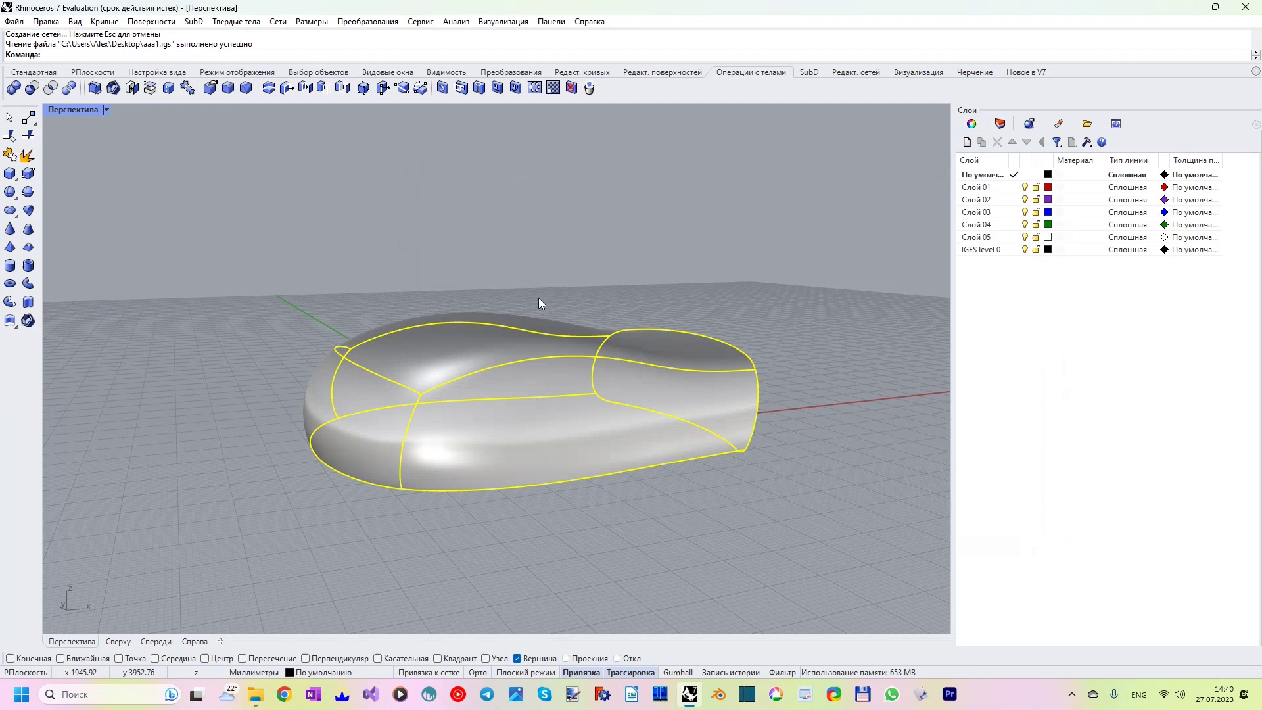
pyautogui.click(554, 266)
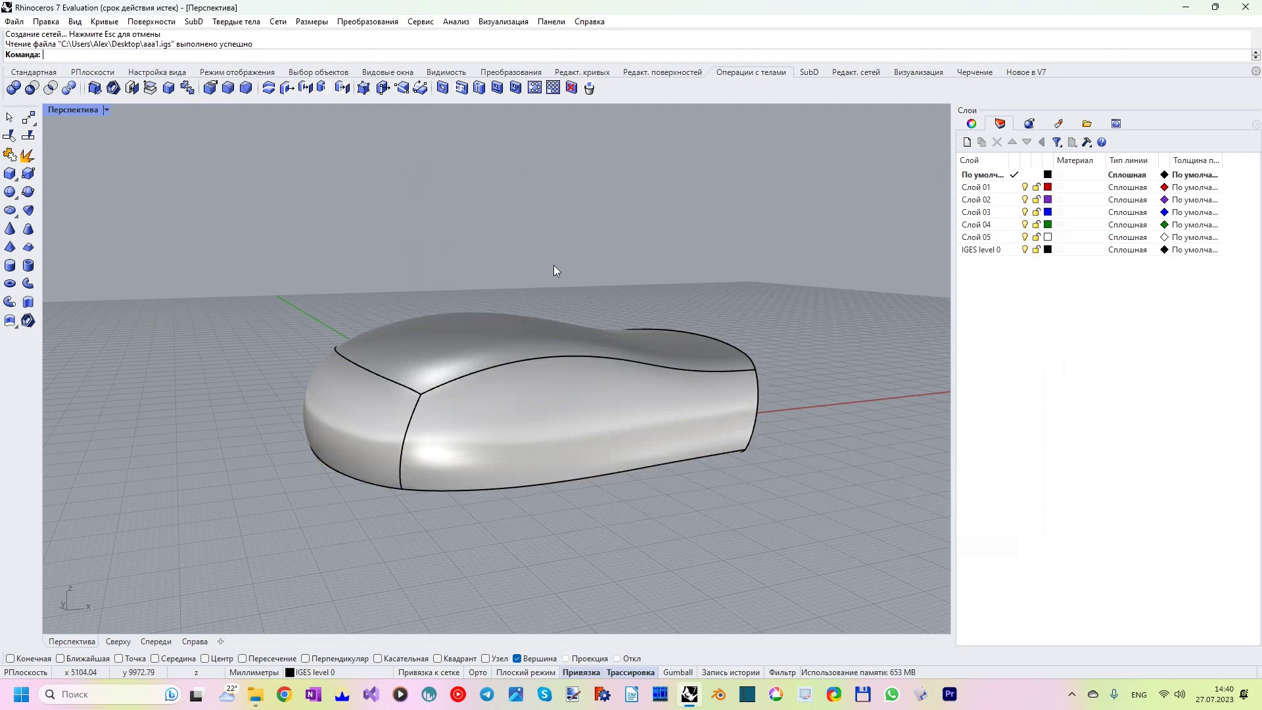
pyautogui.scroll(-1, 600, 402)
pyautogui.scroll(2, 552, 393)
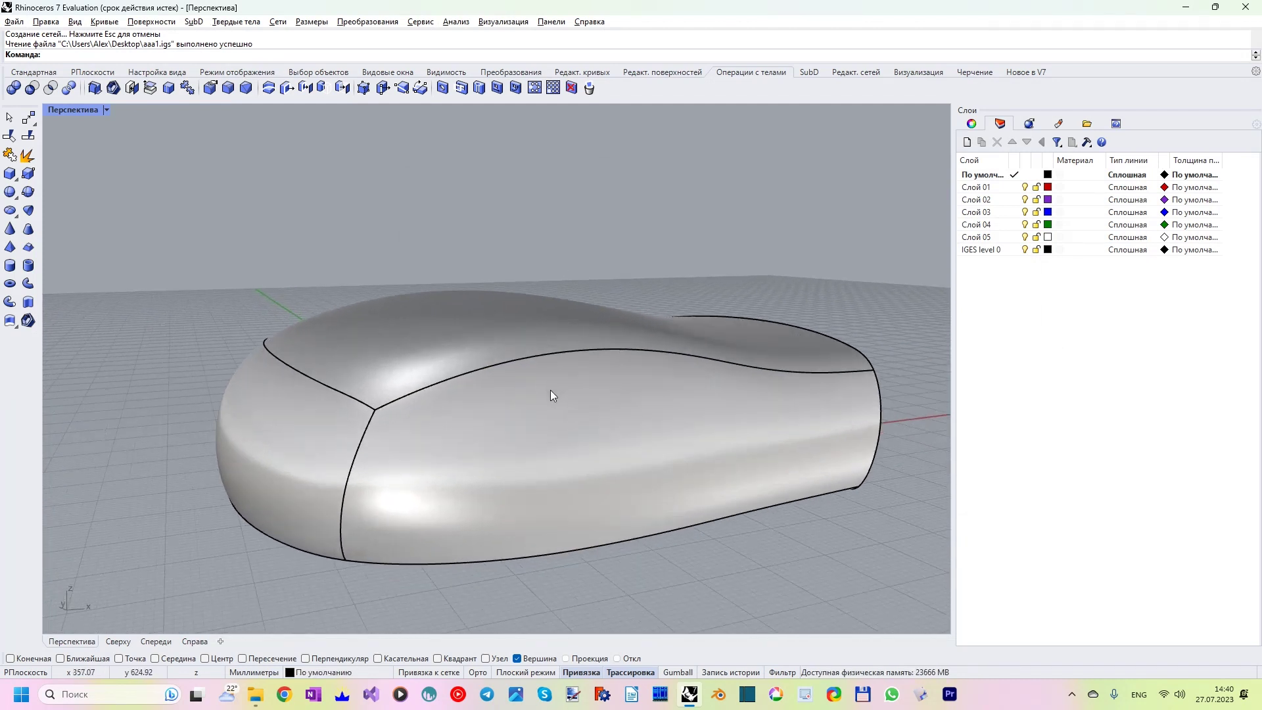
pyautogui.moveTo(514, 437); pyautogui.dragTo(368, 421, button='right')
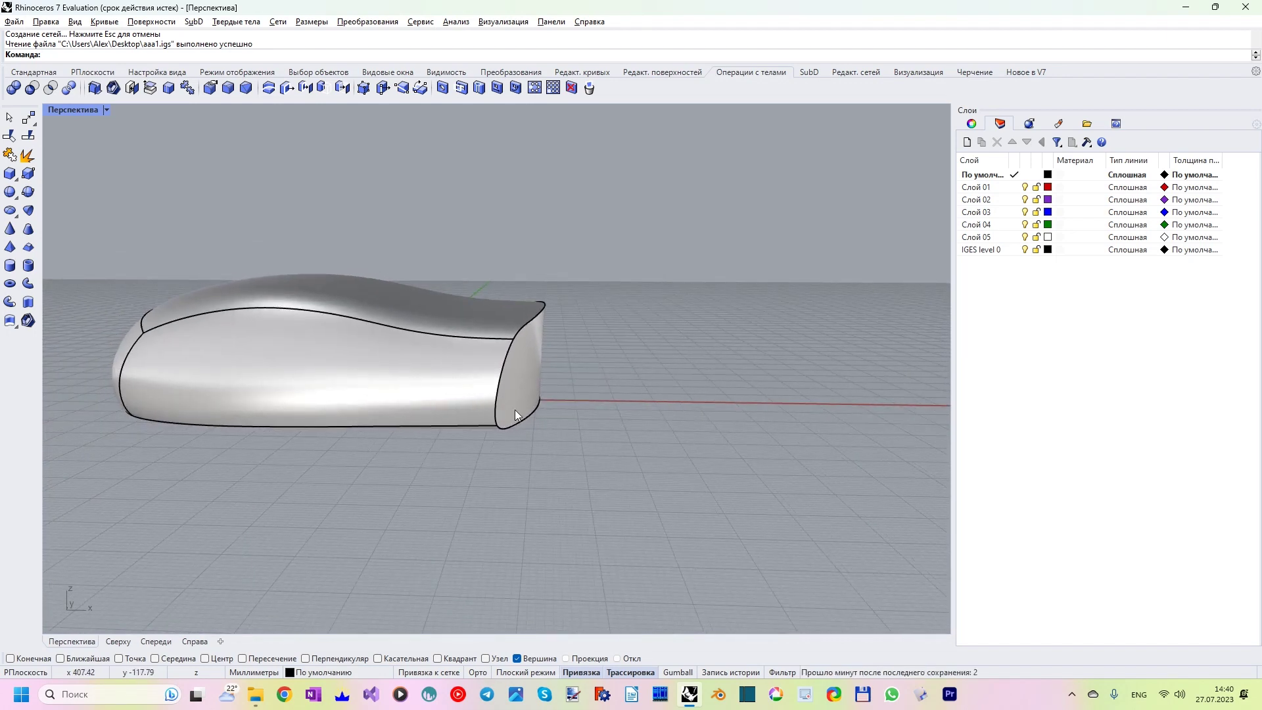
pyautogui.moveTo(449, 382); pyautogui.dragTo(550, 392, button='right')
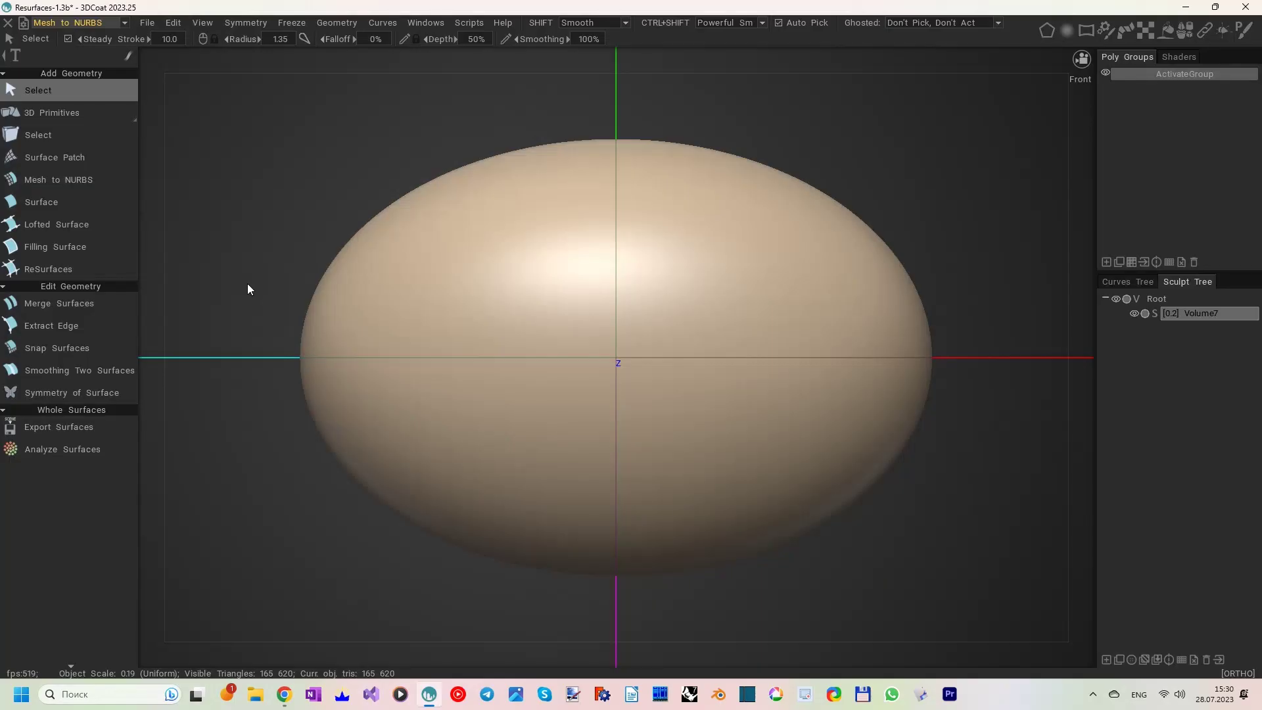
# - Using ReSurfaces in Loft mode, draw two freehand profile curves across the upper front half of the ellipsoid, one above the other
pyautogui.click(60, 270)
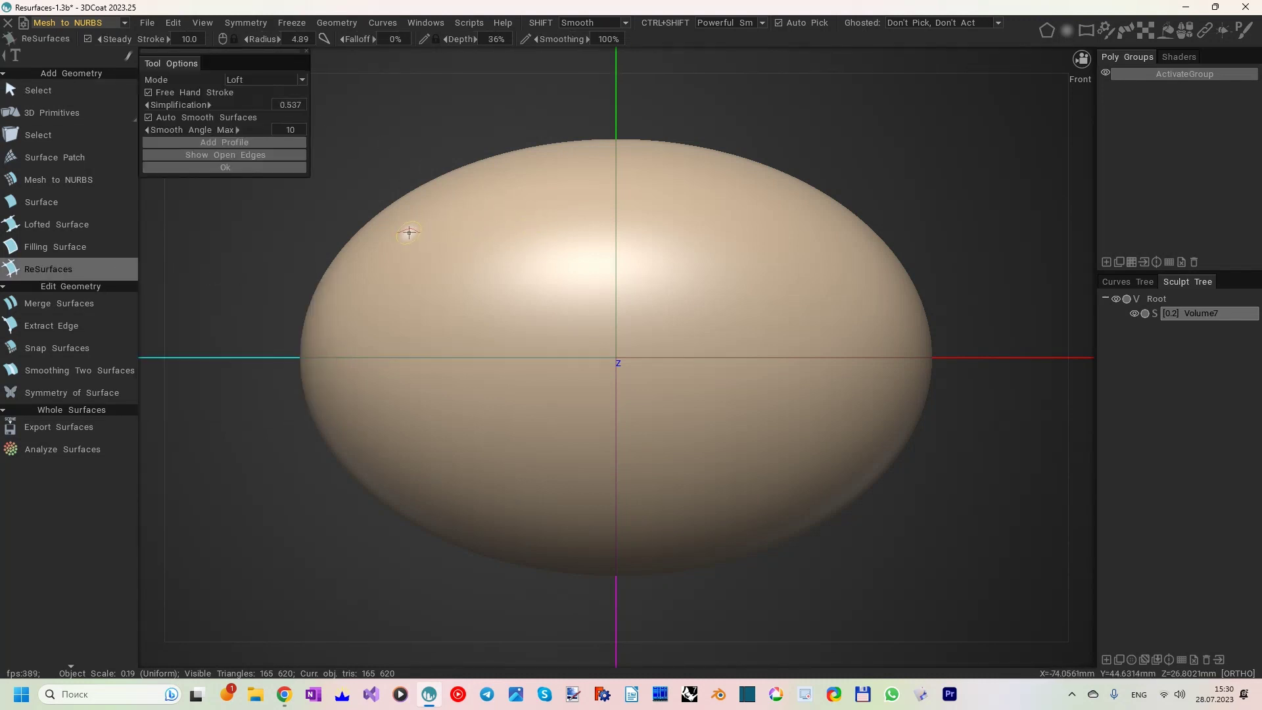
pyautogui.moveTo(393, 248); pyautogui.dragTo(444, 220)
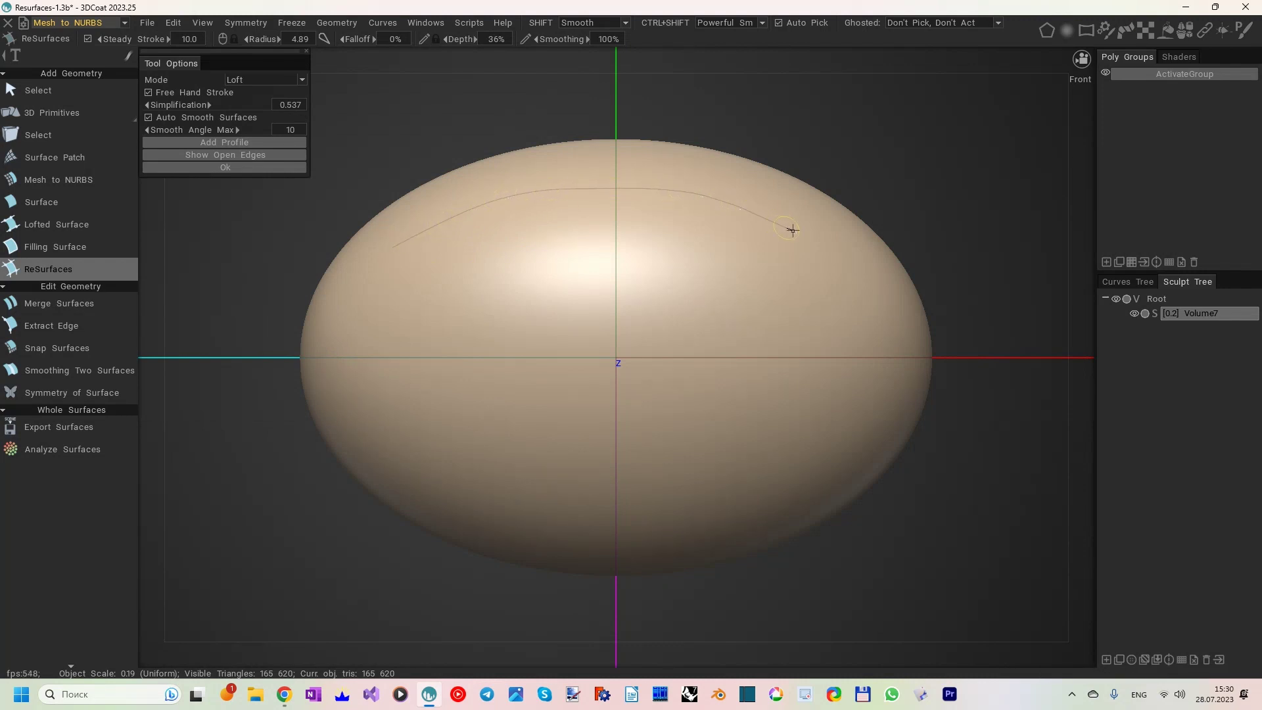
pyautogui.moveTo(792, 230); pyautogui.dragTo(793, 231)
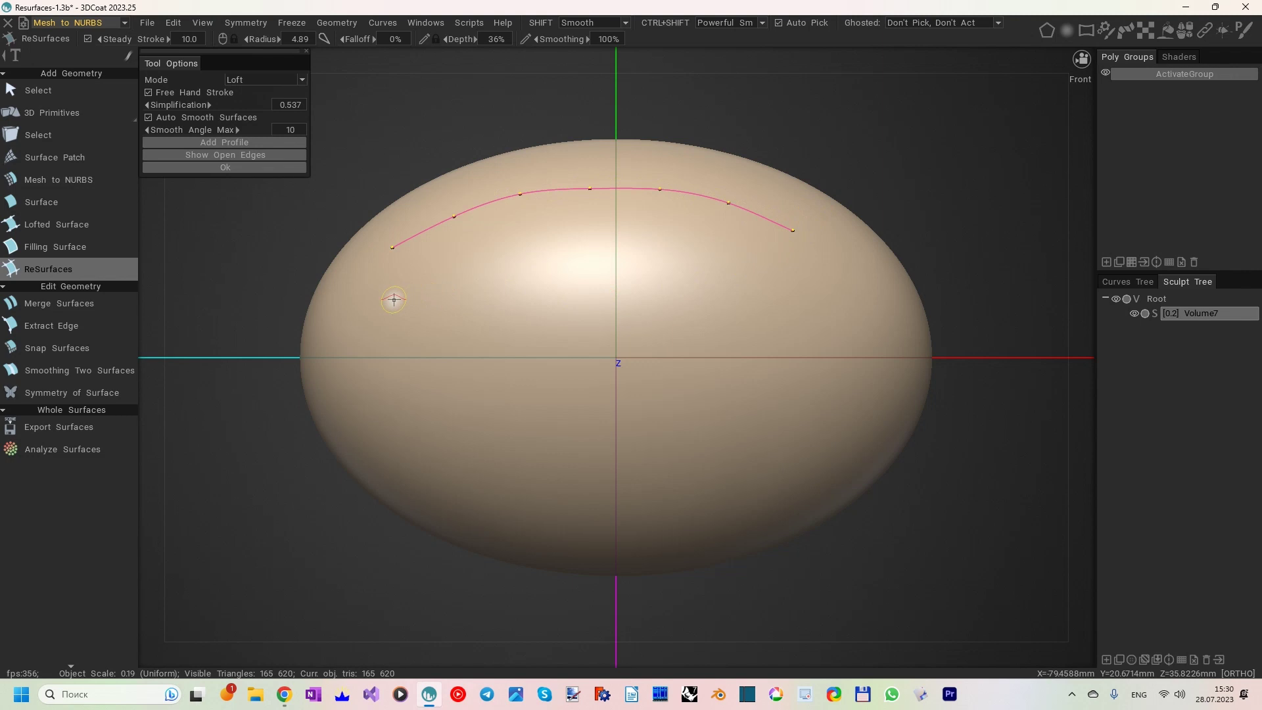
pyautogui.moveTo(394, 300); pyautogui.dragTo(478, 298)
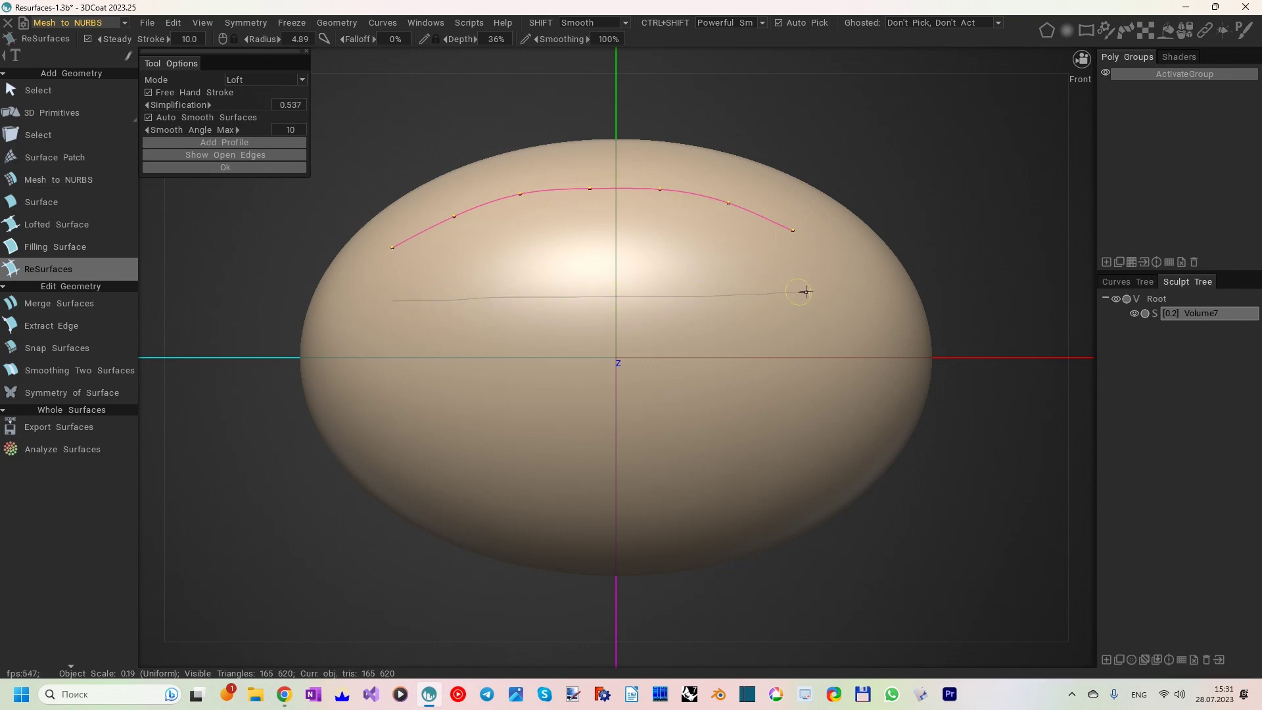
pyautogui.moveTo(805, 291); pyautogui.dragTo(806, 291)
# - Straighten the upper profile curve, and build the lofted surface with a third curve drawn along the ellipsoid's horizontal centre line
pyautogui.moveTo(817, 239)
pyautogui.mouseDown(button='middle')
pyautogui.moveTo(841, 310)
pyautogui.moveTo(820, 289)
pyautogui.mouseUp(button='middle')
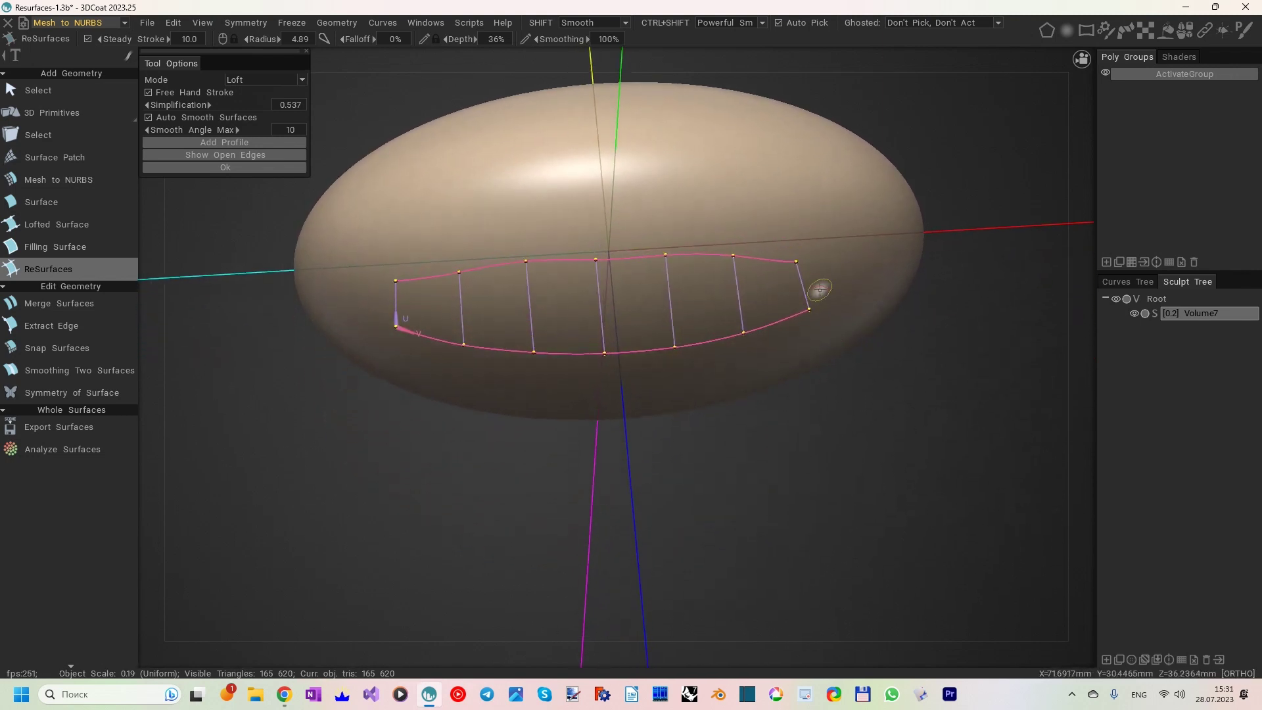
pyautogui.keyDown('ctrl'); pyautogui.moveTo(799, 263); pyautogui.dragTo(801, 262); pyautogui.keyUp('ctrl')
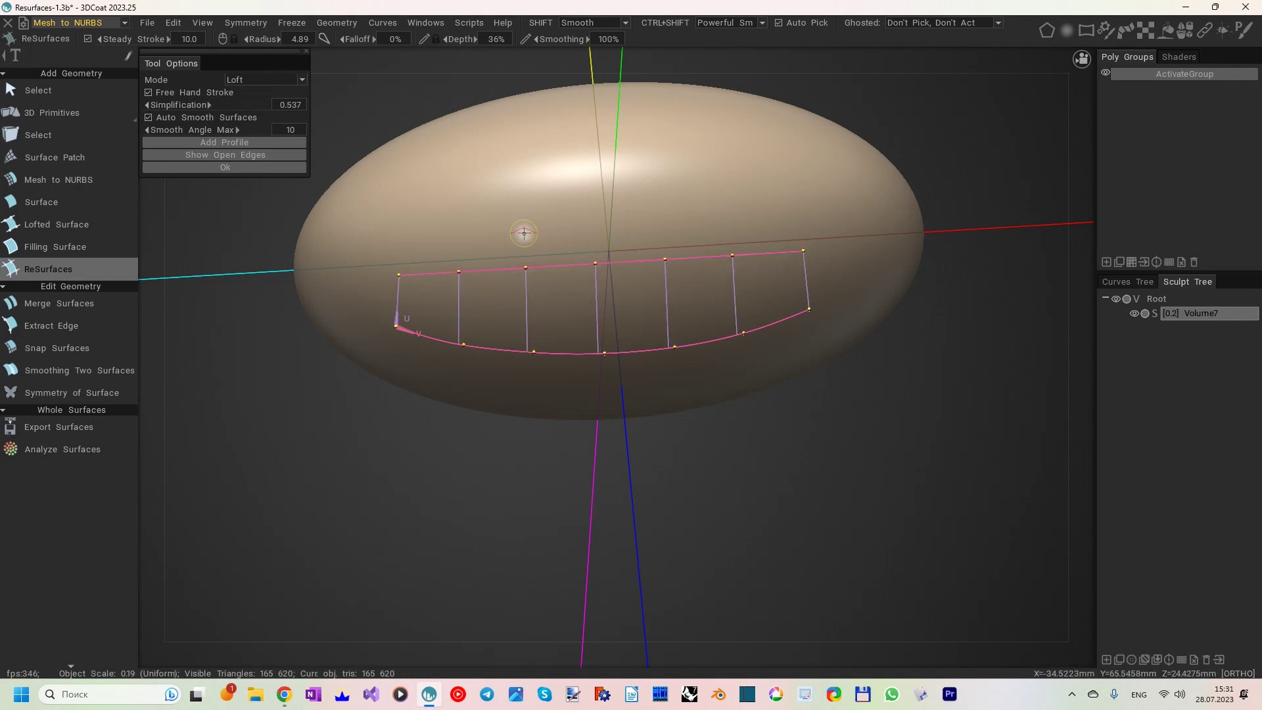
pyautogui.moveTo(521, 231)
pyautogui.keyDown('alt'); pyautogui.mouseDown()
pyautogui.moveTo(527, 168)
pyautogui.moveTo(511, 132)
pyautogui.moveTo(543, 112)
pyautogui.moveTo(633, 130)
pyautogui.moveTo(604, 178)
pyautogui.moveTo(622, 150)
pyautogui.moveTo(637, 176)
pyautogui.moveTo(643, 162)
pyautogui.moveTo(644, 181)
pyautogui.mouseUp(); pyautogui.keyUp('alt')
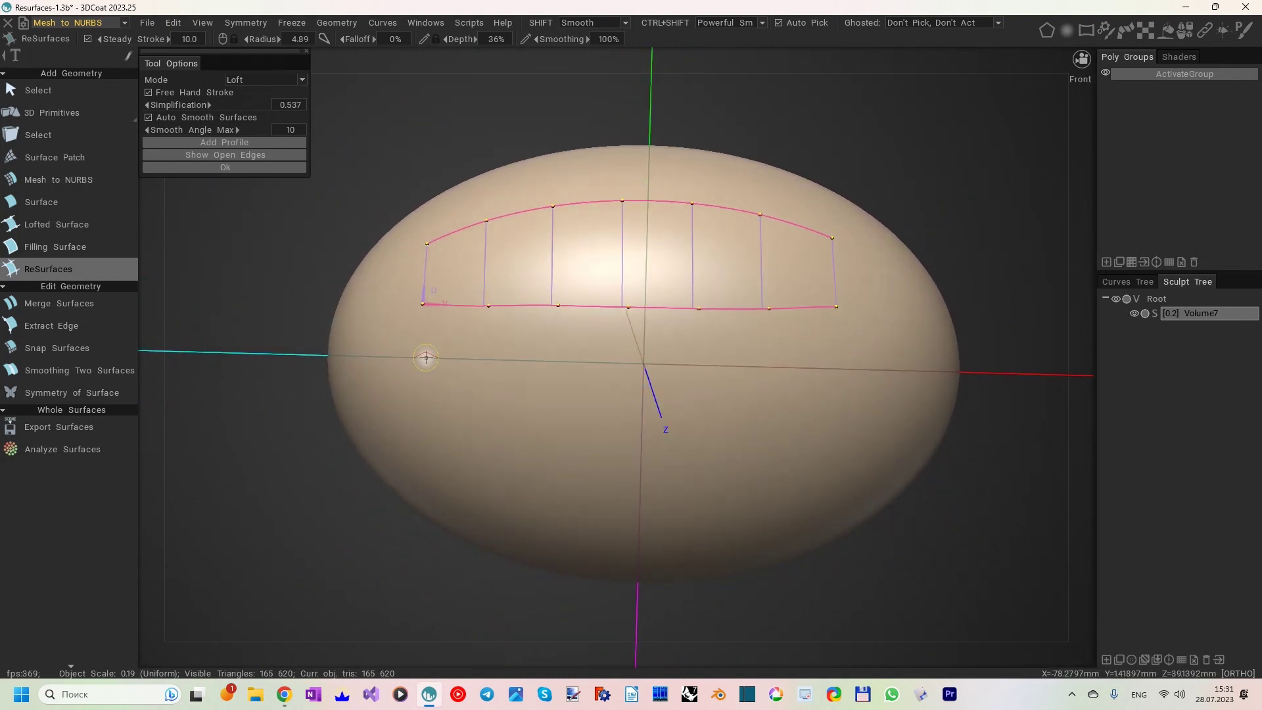
pyautogui.moveTo(850, 351); pyautogui.dragTo(854, 301)
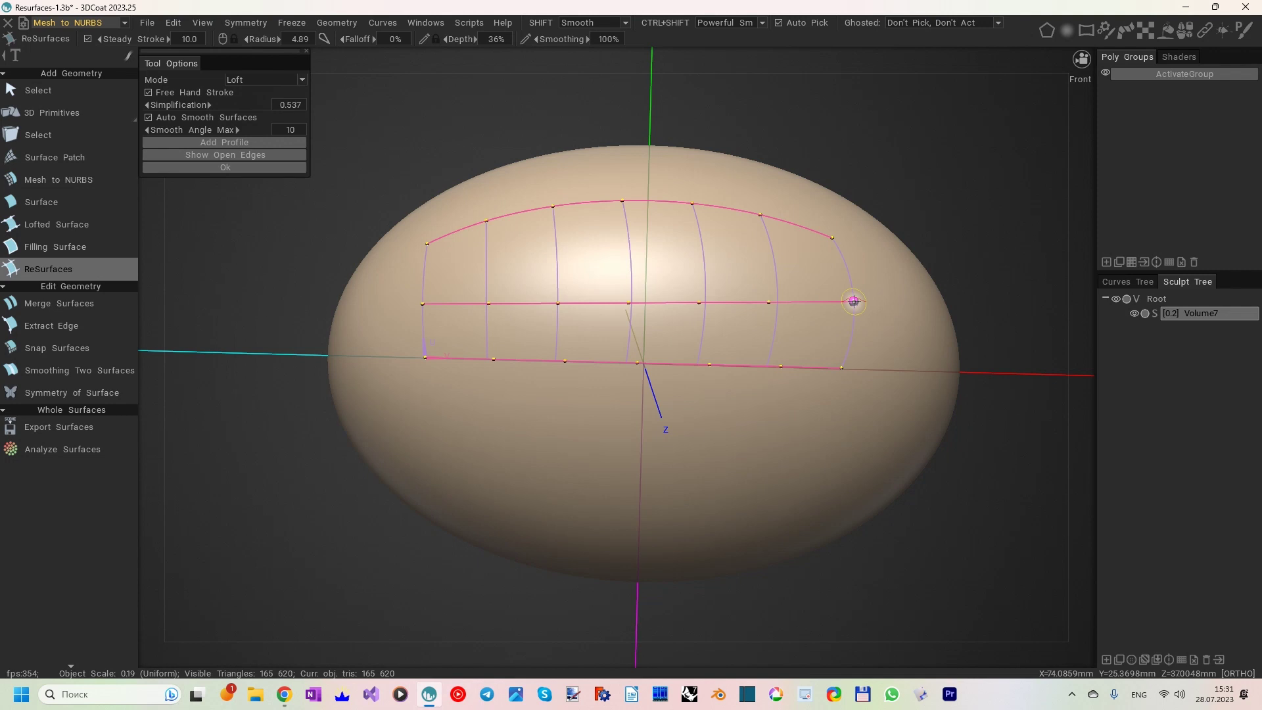
pyautogui.press('Return')
# - Loft a second surface downward from the first surface's lower edge along two side curves, and merge both surfaces into one
pyautogui.keyDown('alt'); pyautogui.moveTo(679, 450); pyautogui.dragTo(671, 339); pyautogui.keyUp('alt')
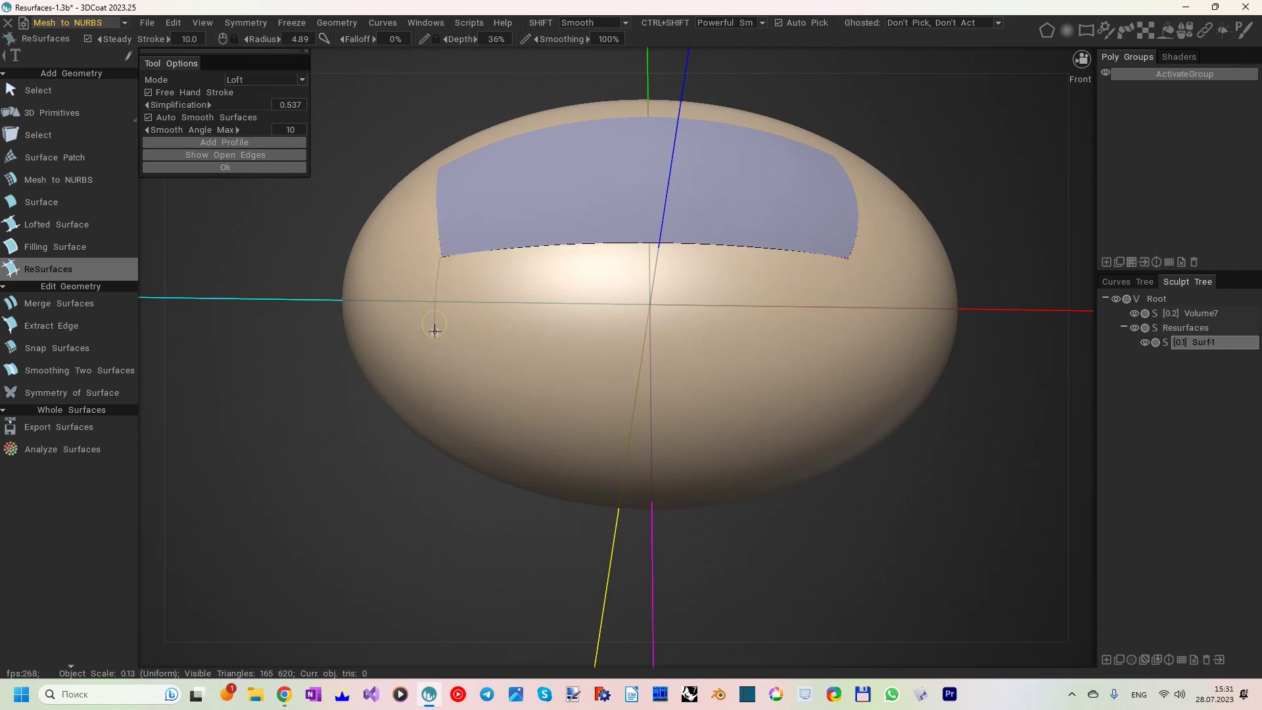
pyautogui.moveTo(434, 391); pyautogui.dragTo(440, 393)
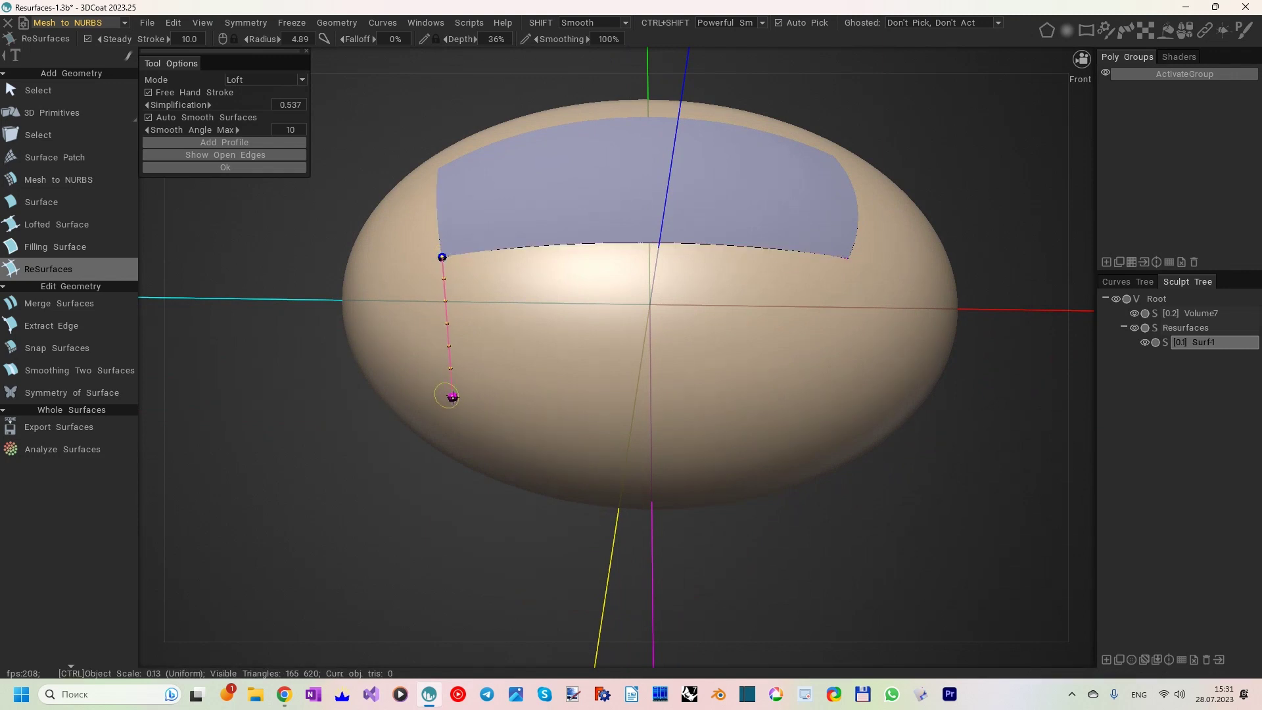
pyautogui.click(848, 259)
pyautogui.moveTo(840, 381); pyautogui.dragTo(839, 400)
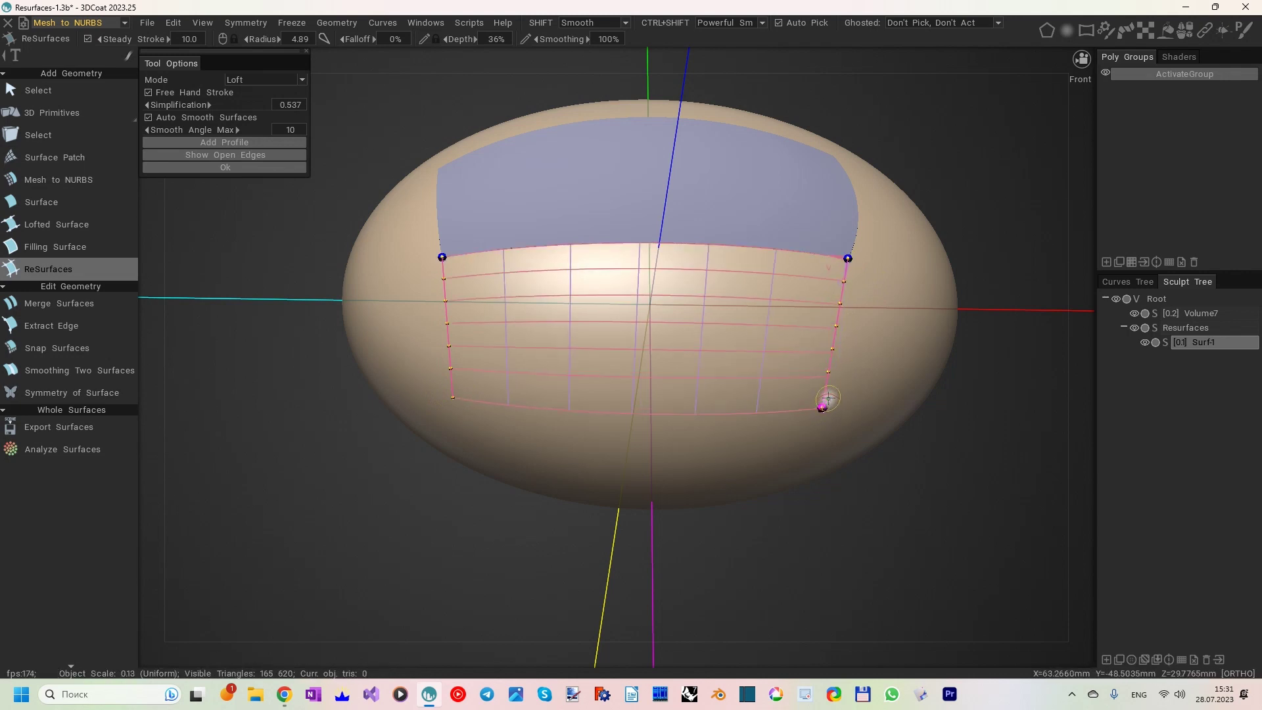
pyautogui.moveTo(887, 304)
pyautogui.keyDown('alt'); pyautogui.mouseDown()
pyautogui.moveTo(822, 352)
pyautogui.moveTo(766, 353)
pyautogui.moveTo(888, 326)
pyautogui.mouseUp(); pyautogui.keyUp('alt')
pyautogui.press('Return')
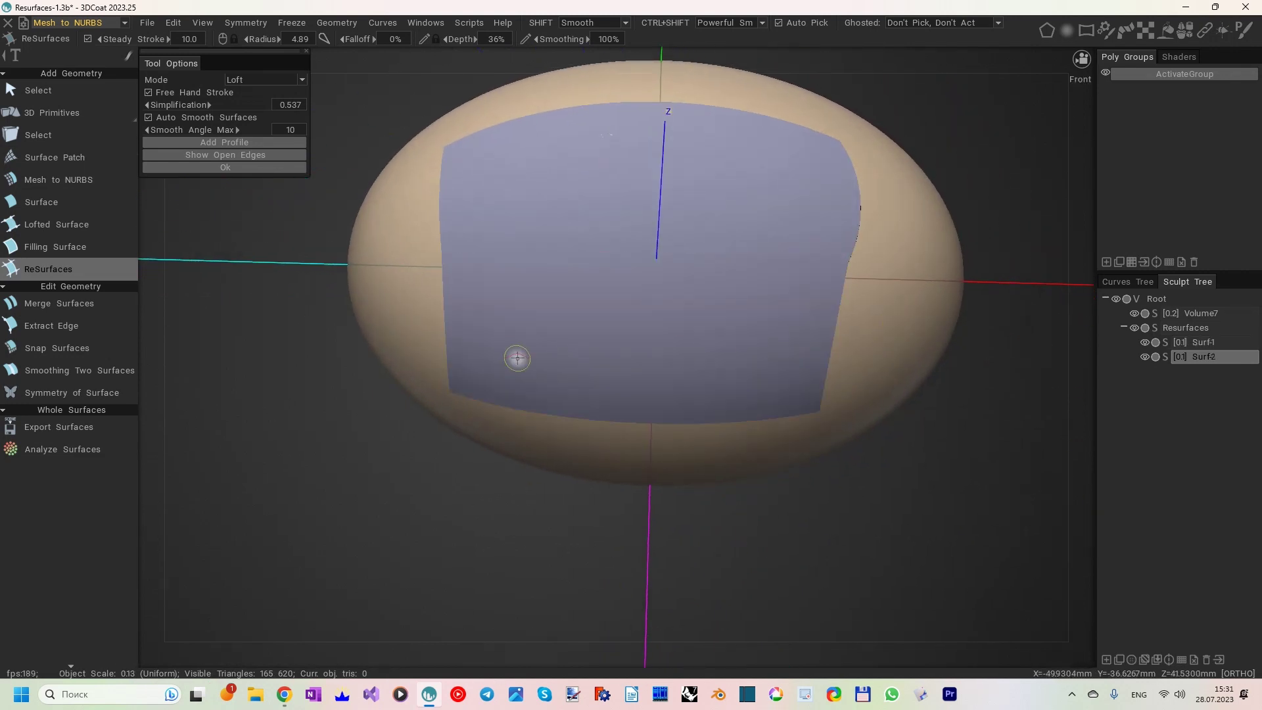
pyautogui.click(46, 303)
pyautogui.press('Return')
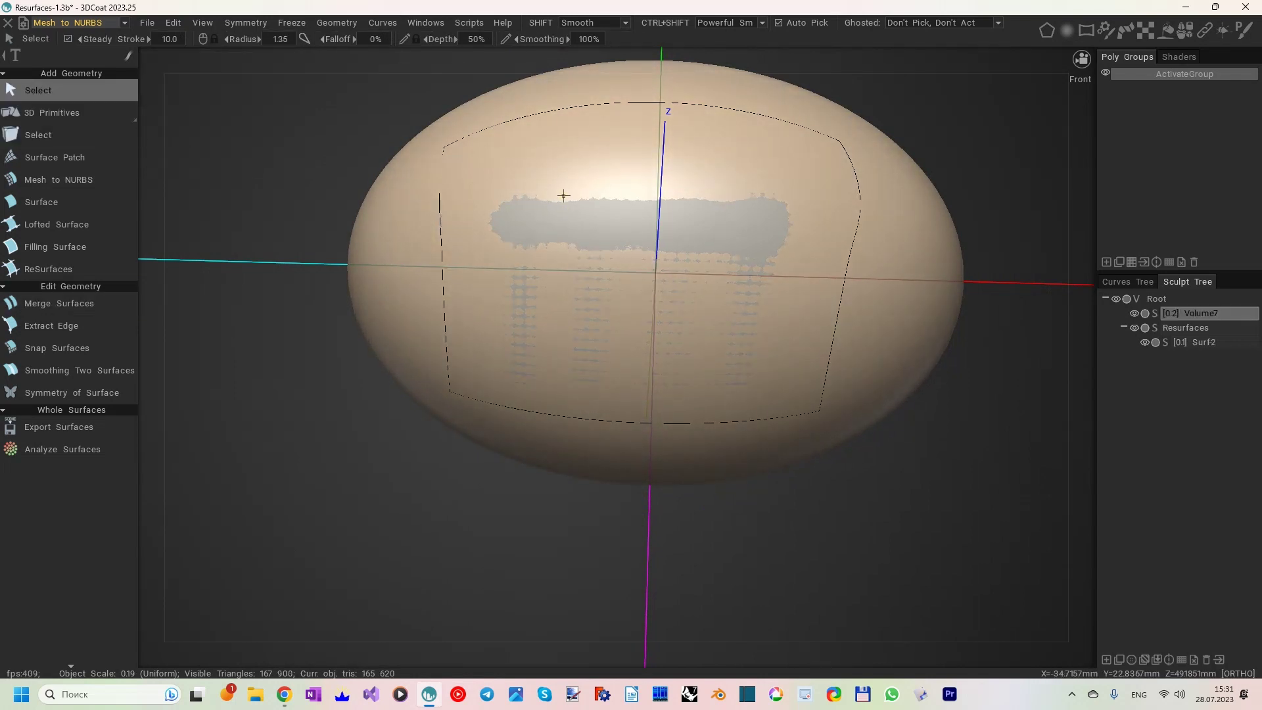
# - Display the merged surface's parameter lines and insert three extra V lines across its upper half
pyautogui.click(565, 200)
pyautogui.keyDown('alt'); pyautogui.moveTo(580, 201); pyautogui.dragTo(574, 212); pyautogui.keyUp('alt')
pyautogui.keyDown('alt'); pyautogui.moveTo(574, 211); pyautogui.dragTo(600, 206, button='right'); pyautogui.keyUp('alt')
pyautogui.keyDown('alt'); pyautogui.moveTo(600, 206); pyautogui.dragTo(565, 285, button='middle'); pyautogui.keyUp('alt')
pyautogui.click(150, 105)
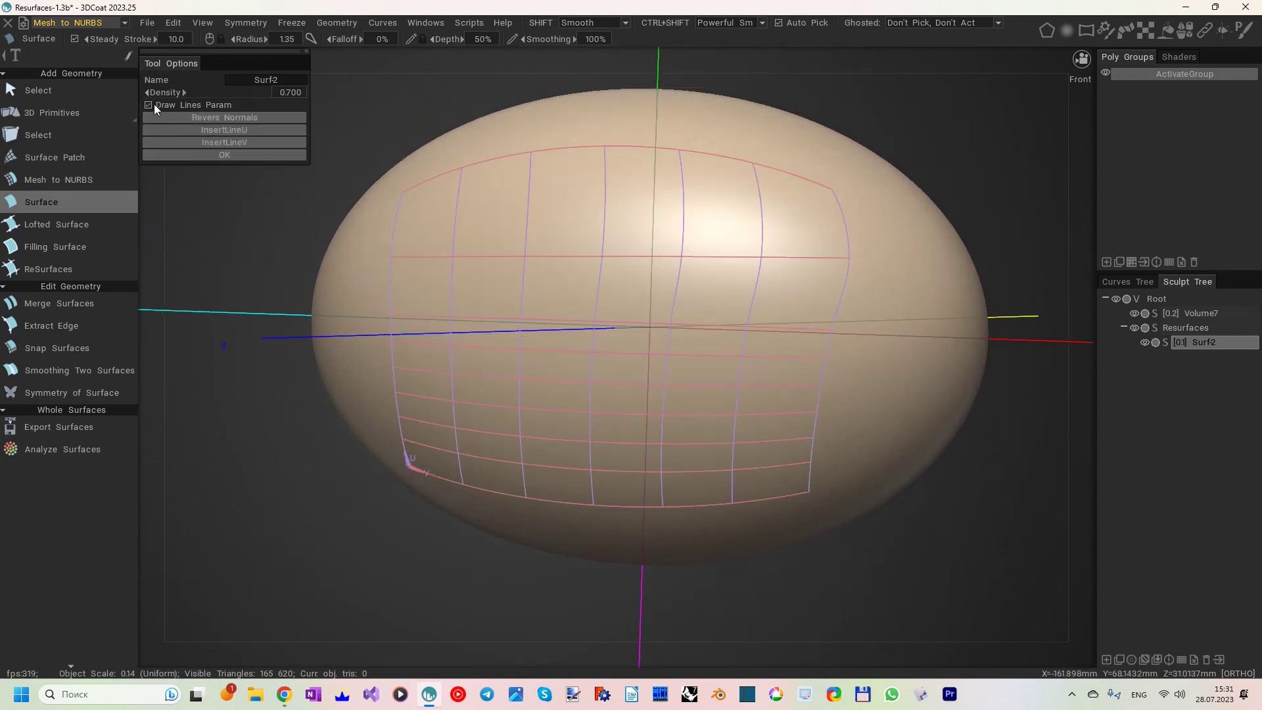
pyautogui.click(237, 141)
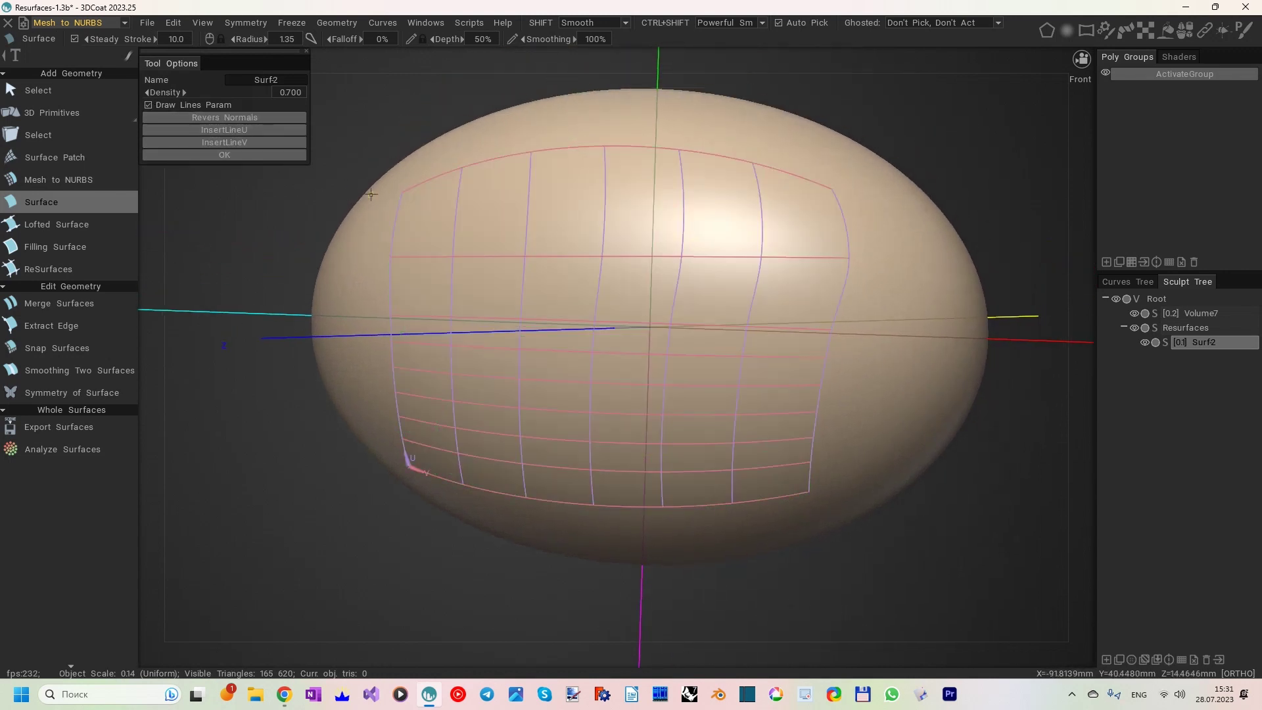
pyautogui.click(535, 204)
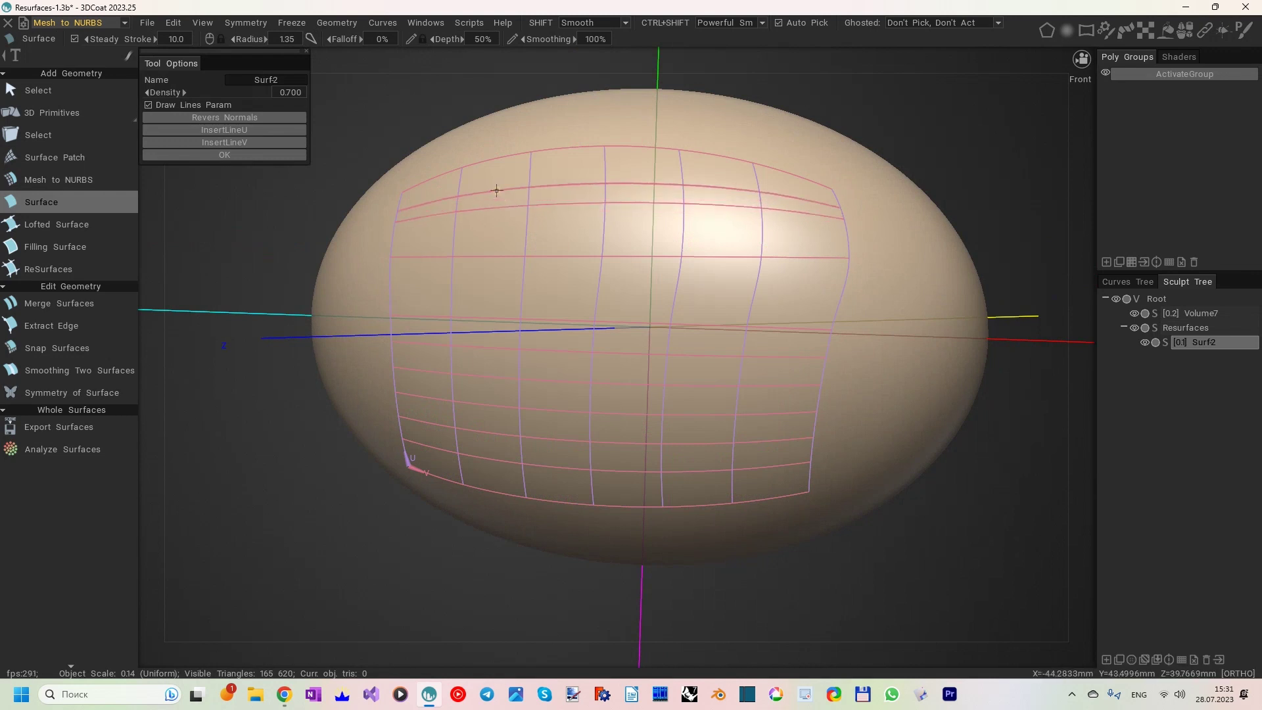
pyautogui.click(502, 287)
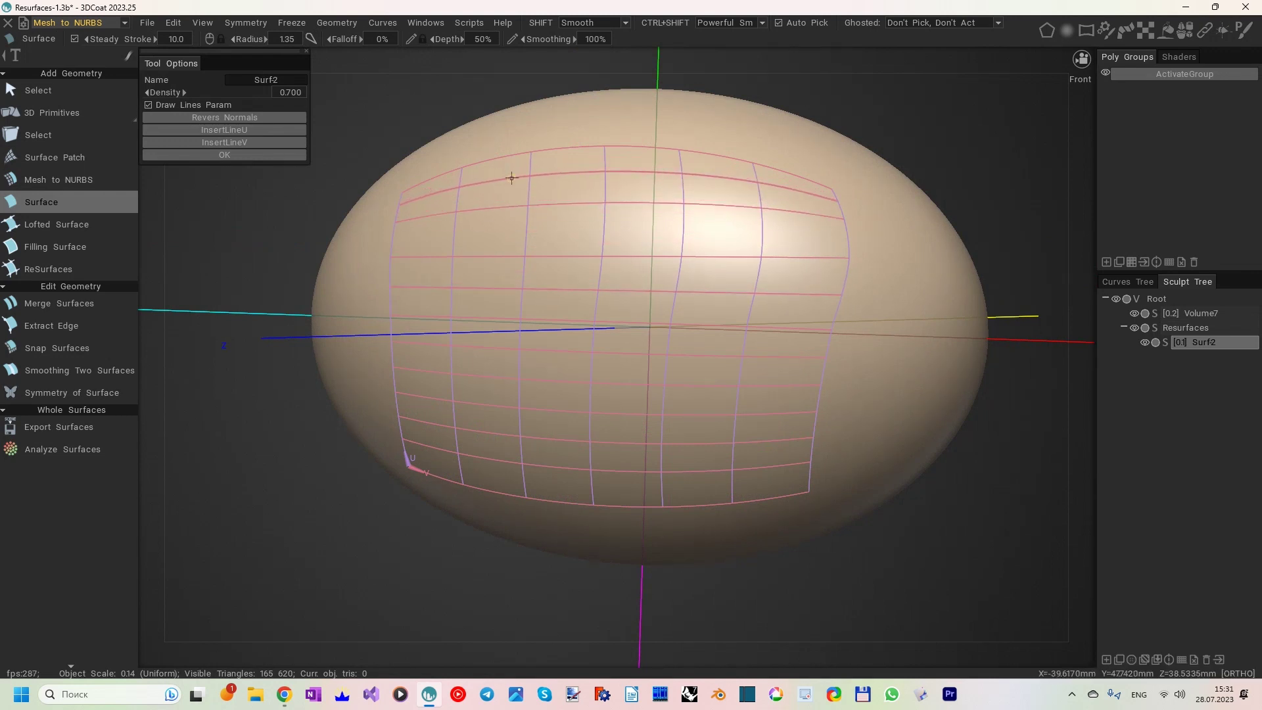
pyautogui.click(269, 154)
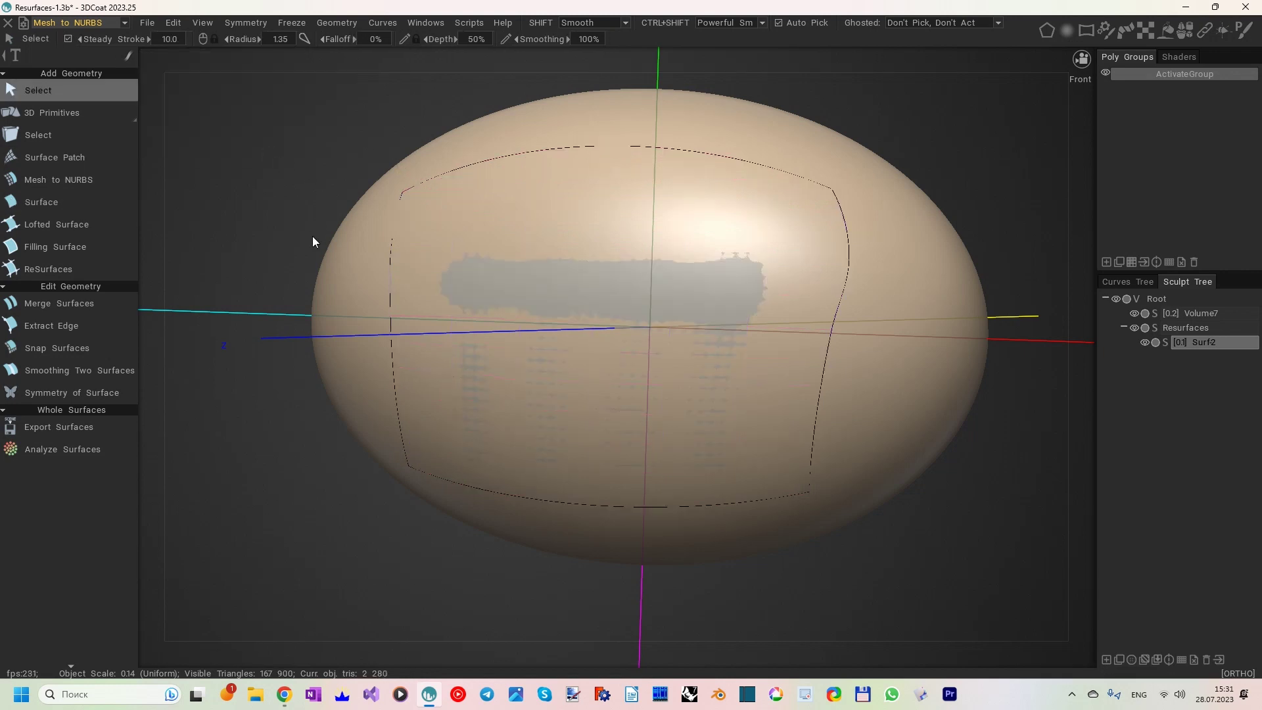
# - Snap the merged surface to the ellipsoid mesh and analyze its deviation from the mesh
pyautogui.click(73, 350)
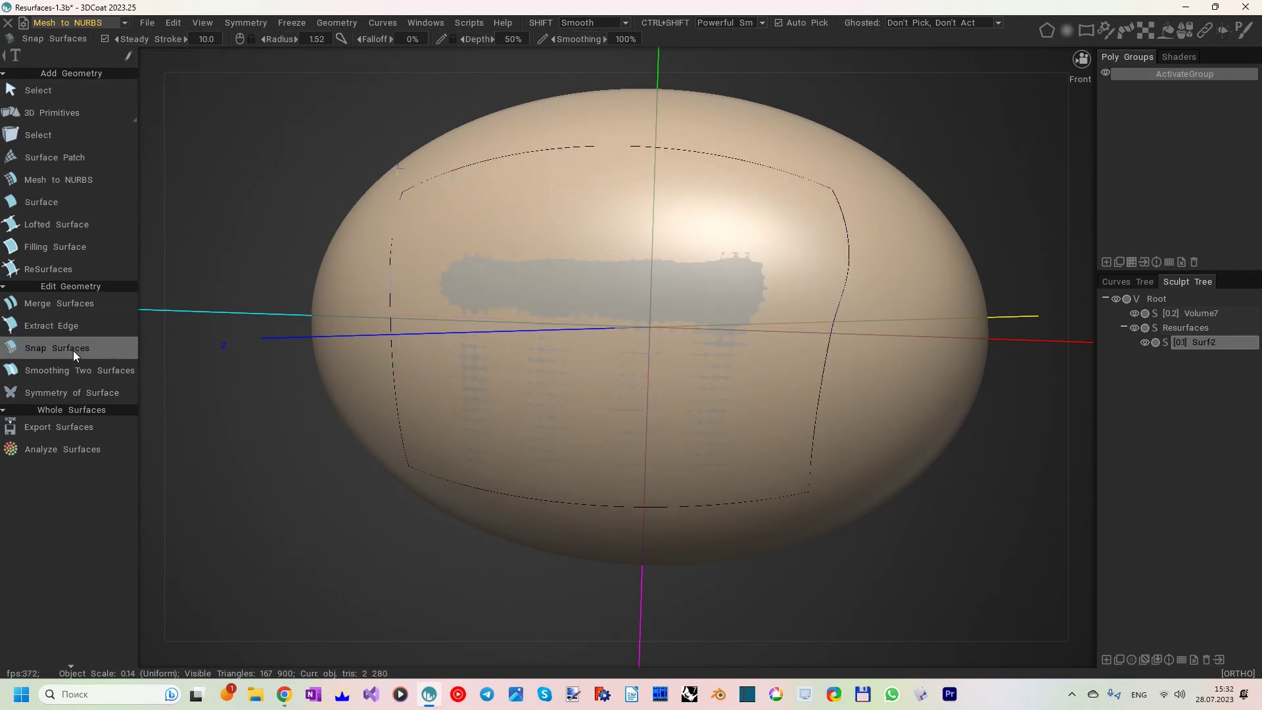
pyautogui.click(526, 289)
pyautogui.click(116, 450)
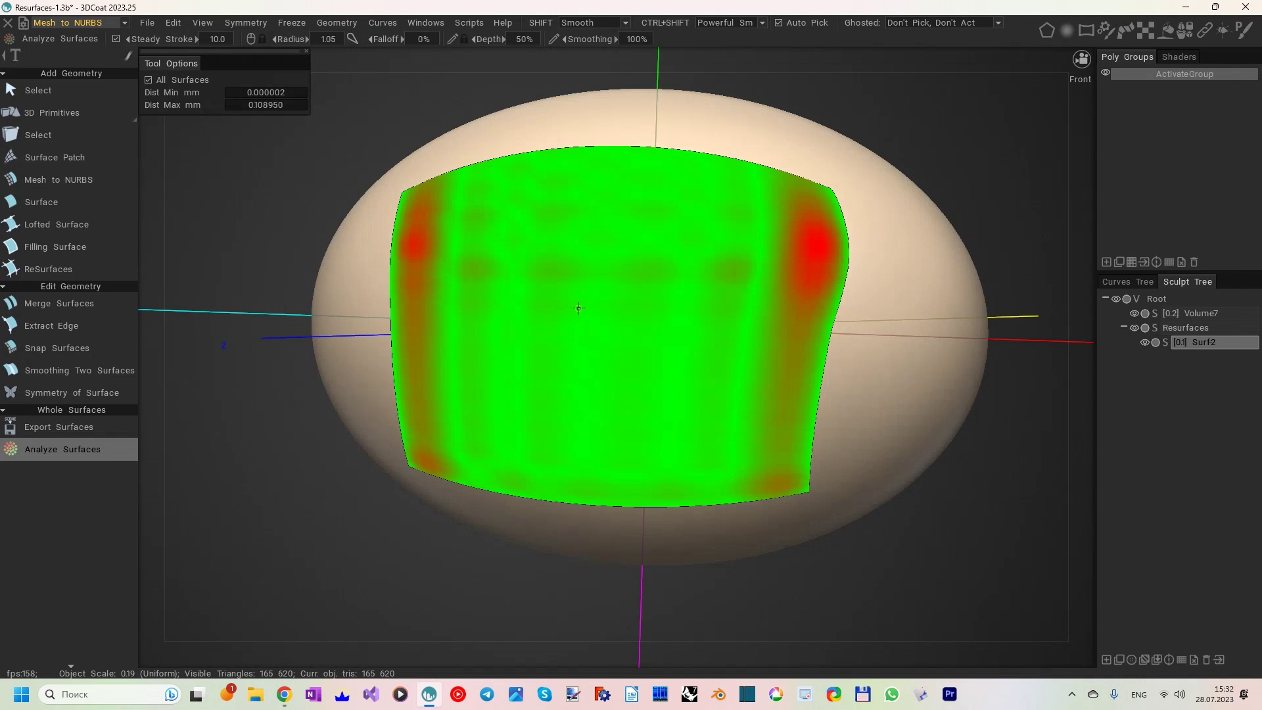
pyautogui.keyDown('alt'); pyautogui.moveTo(555, 304); pyautogui.dragTo(602, 301); pyautogui.keyUp('alt')
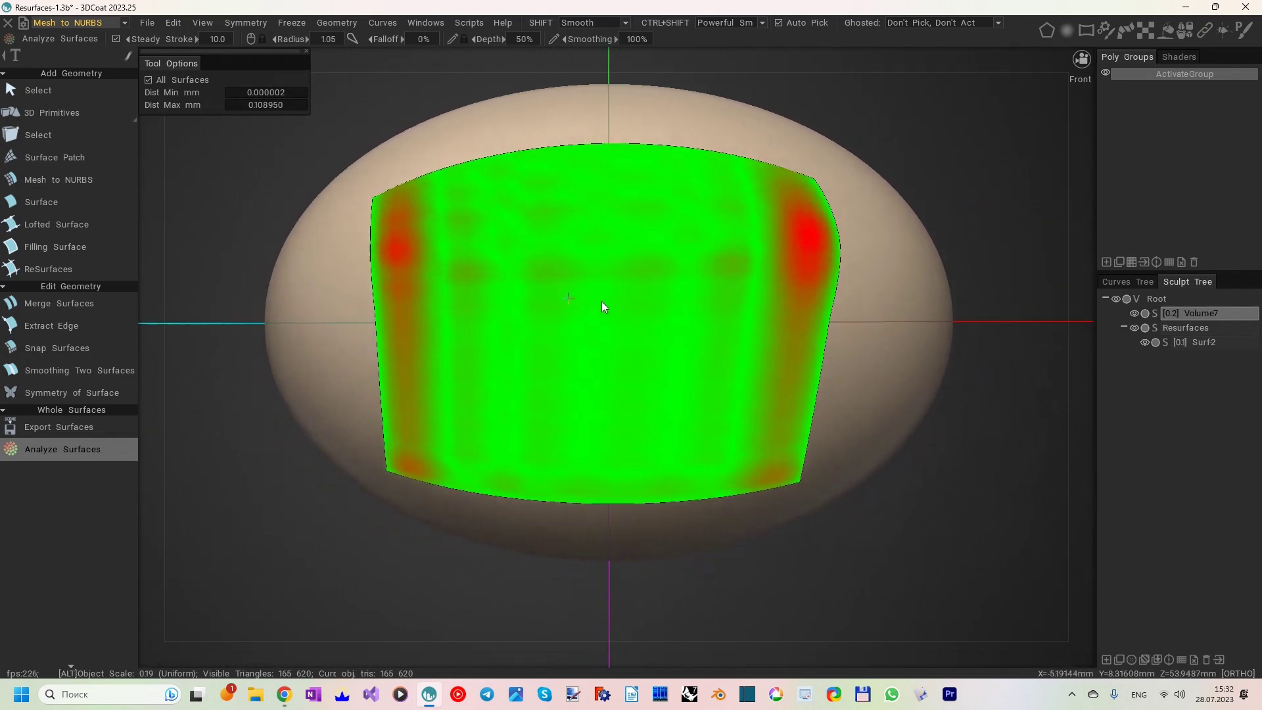
# - Reopen the merged surface and insert two U lines, one near each side edge
pyautogui.click(64, 89)
pyautogui.moveTo(61, 104)
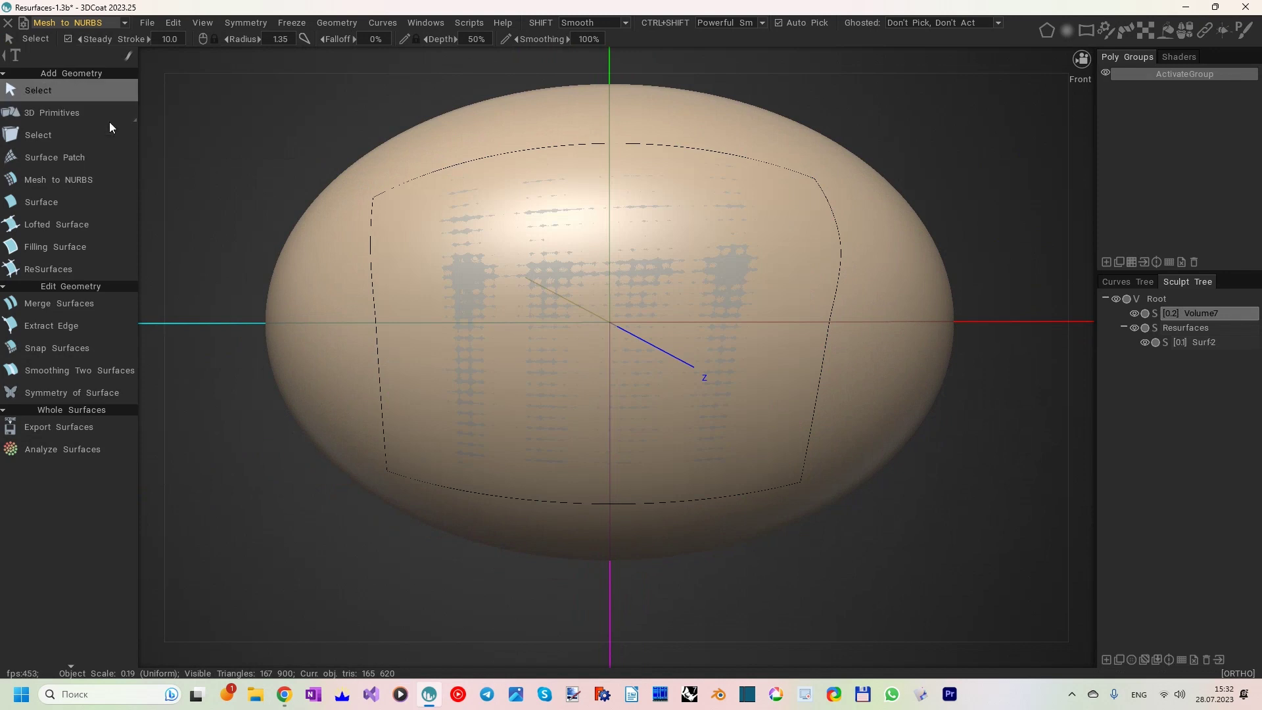
pyautogui.click(537, 279)
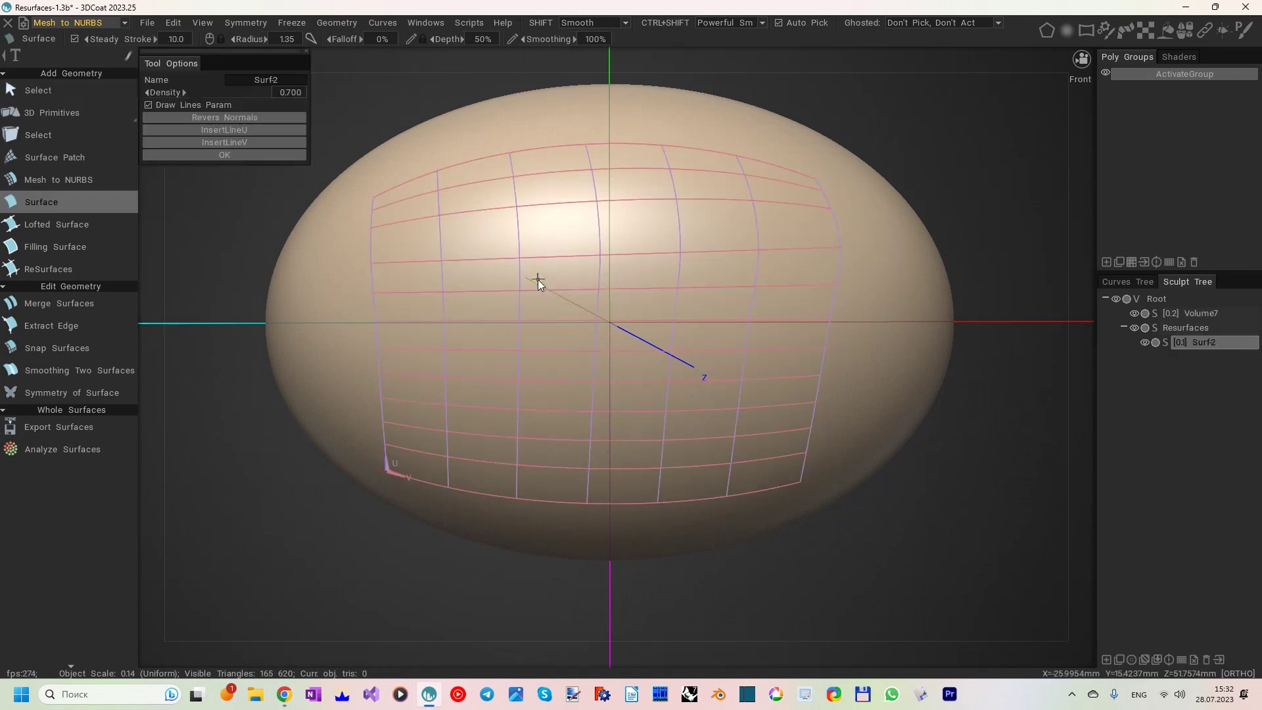
pyautogui.click(255, 131)
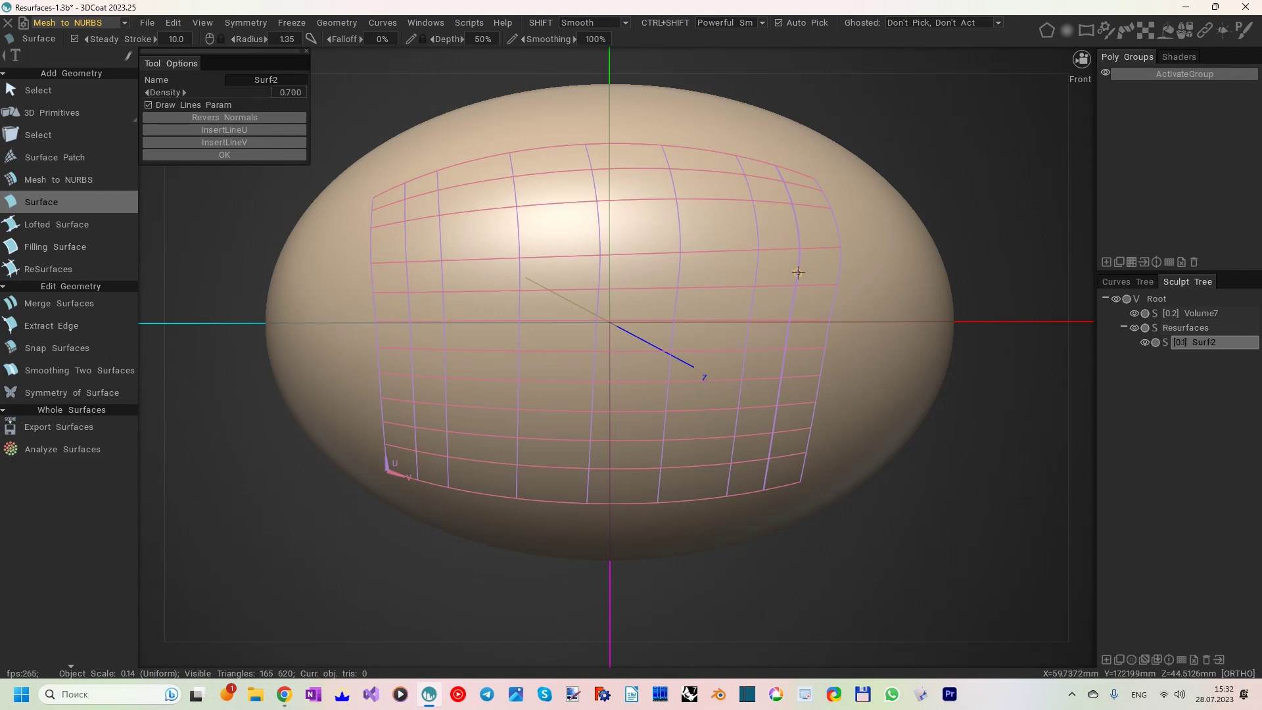
pyautogui.click(263, 158)
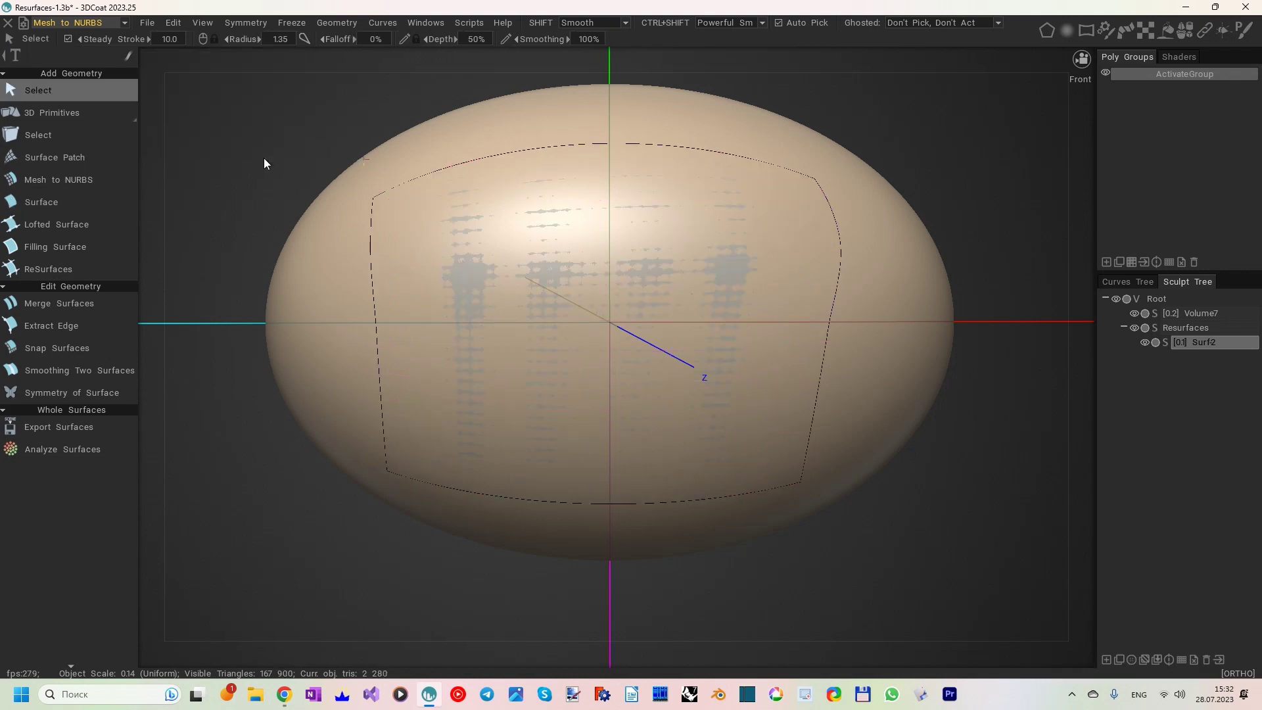
# - Snap the refined surface to the mesh again and repeat the deviation analysis
pyautogui.click(88, 347)
pyautogui.click(99, 449)
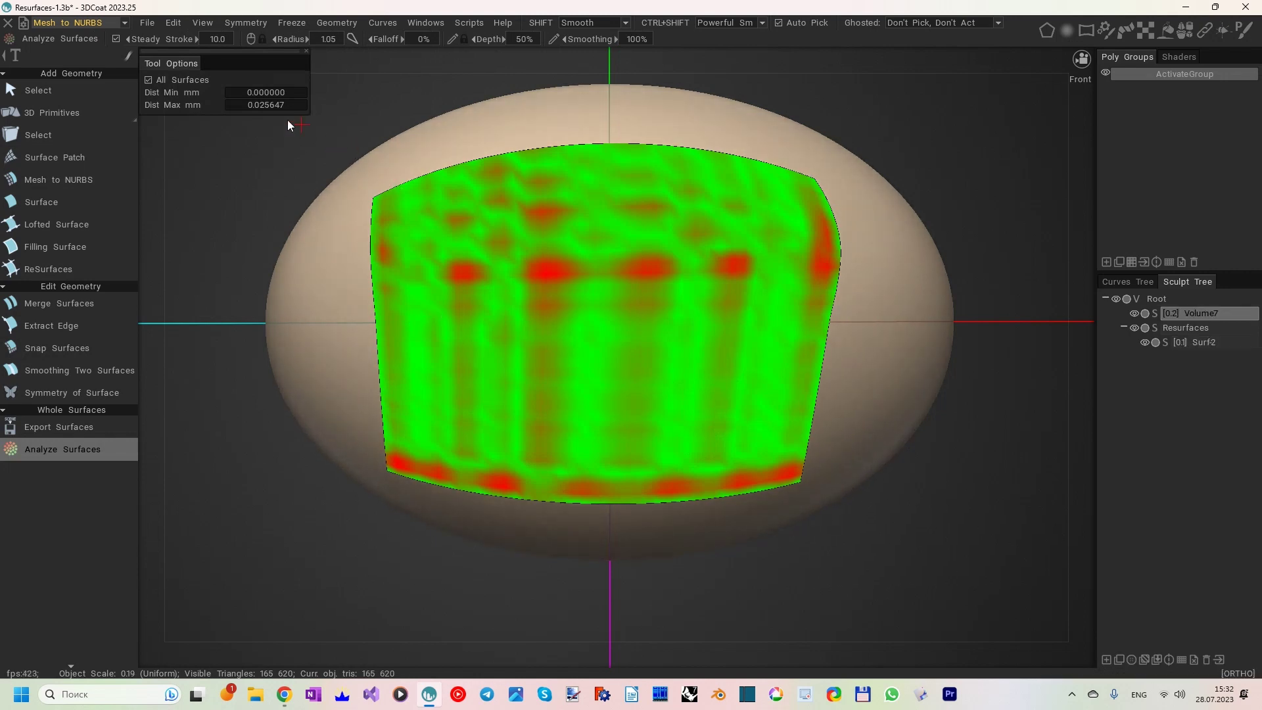
pyautogui.click(73, 90)
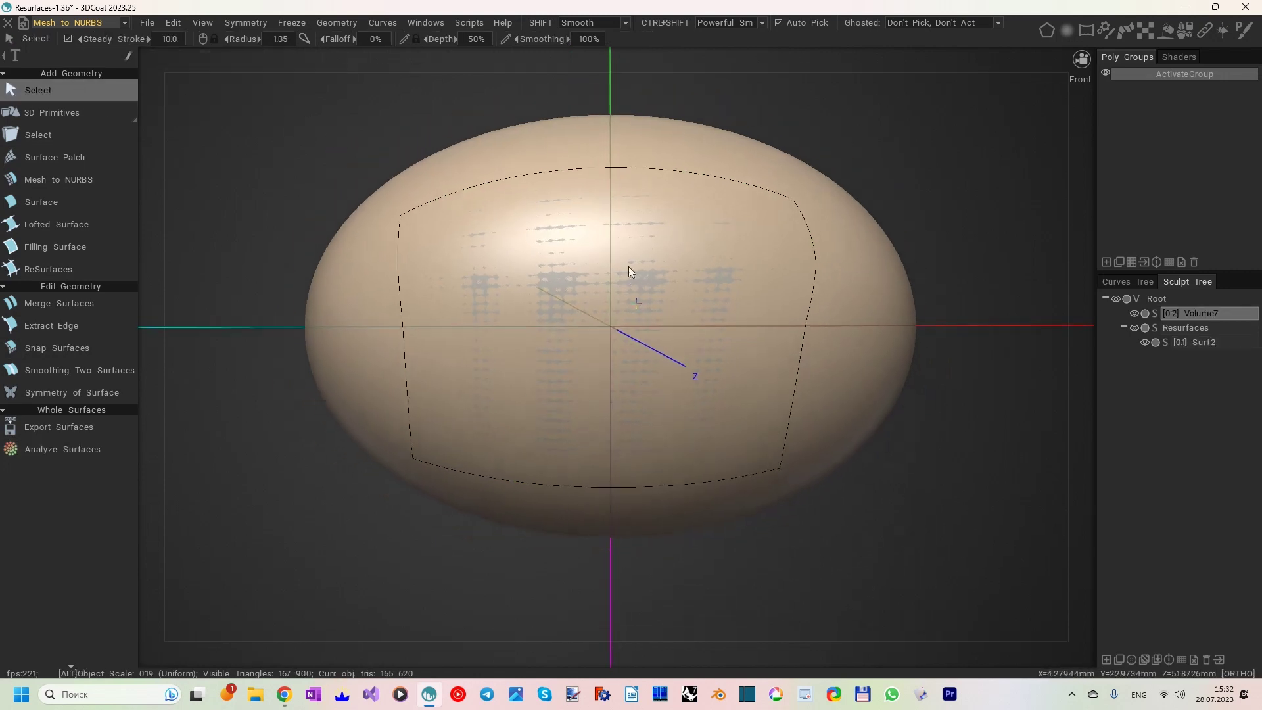
# - Create a vertical ReSurfaces strip 34.7 wide down the ellipsoid's side end in Strip mode with Middle direction
pyautogui.moveTo(651, 259); pyautogui.dragTo(178, 304, button='middle')
pyautogui.click(65, 270)
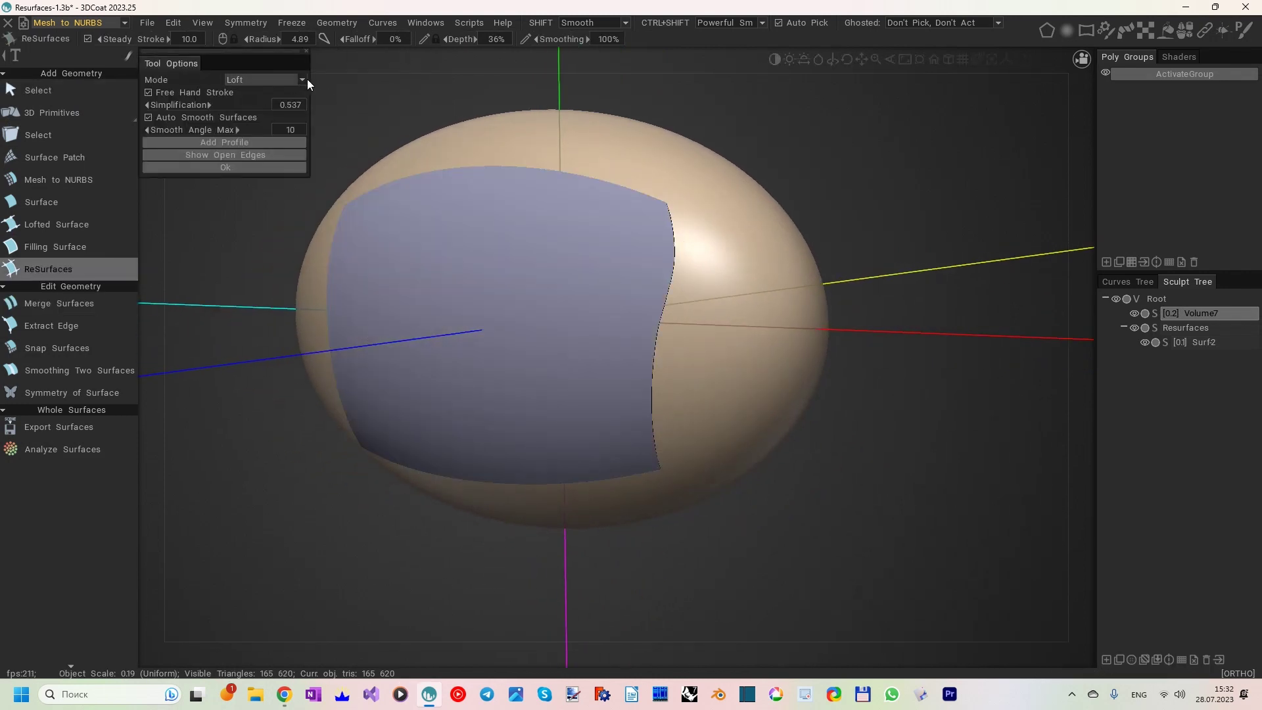
pyautogui.click(302, 79)
pyautogui.click(249, 108)
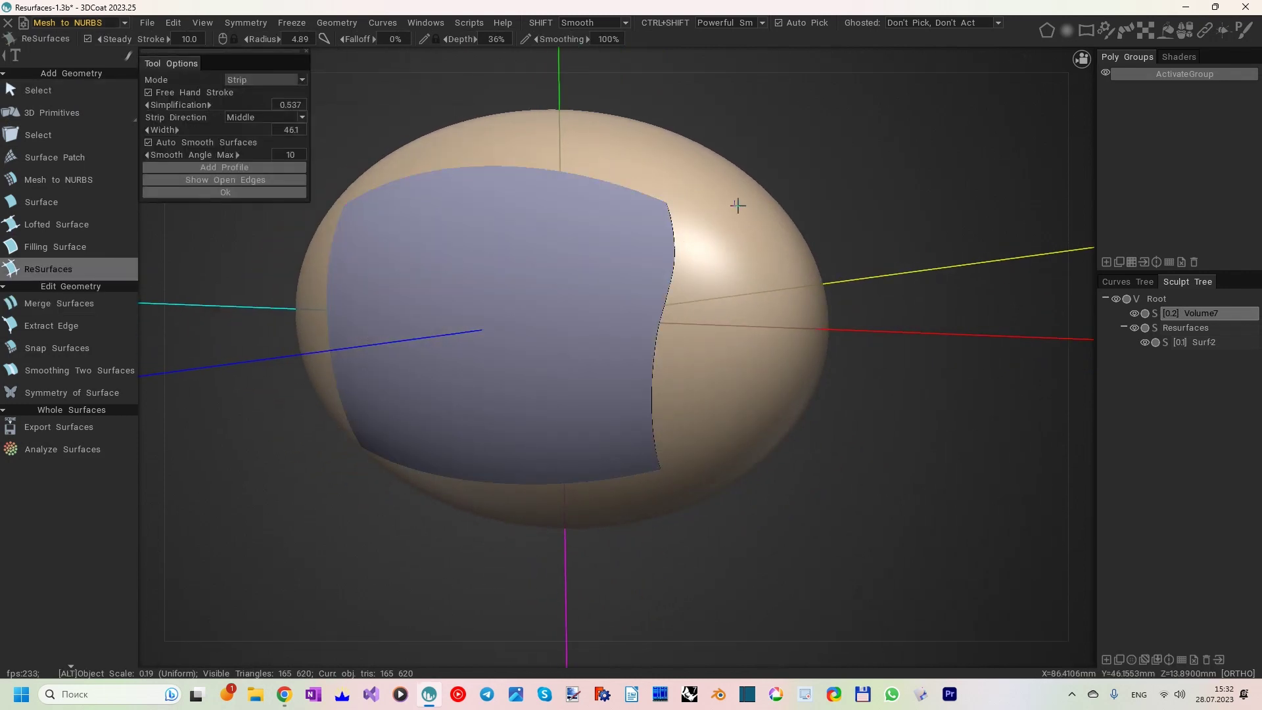
pyautogui.moveTo(737, 205); pyautogui.dragTo(628, 200, button='middle')
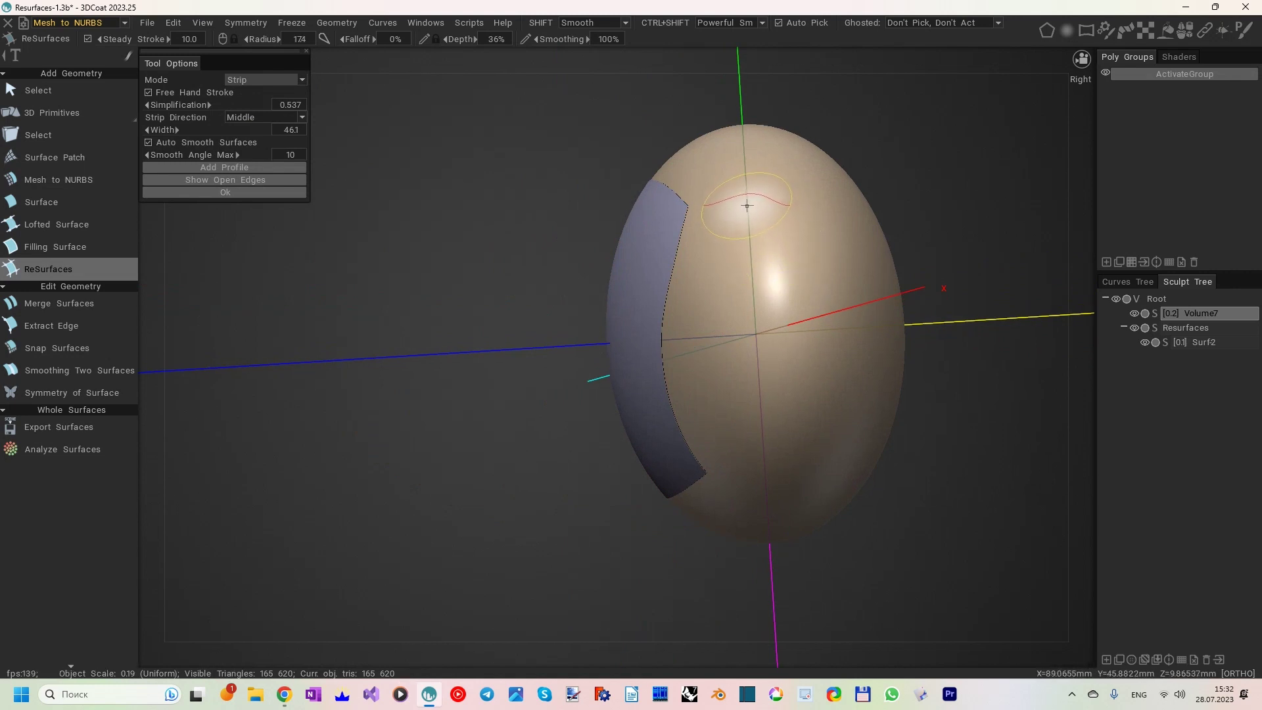
pyautogui.moveTo(749, 322); pyautogui.dragTo(765, 465)
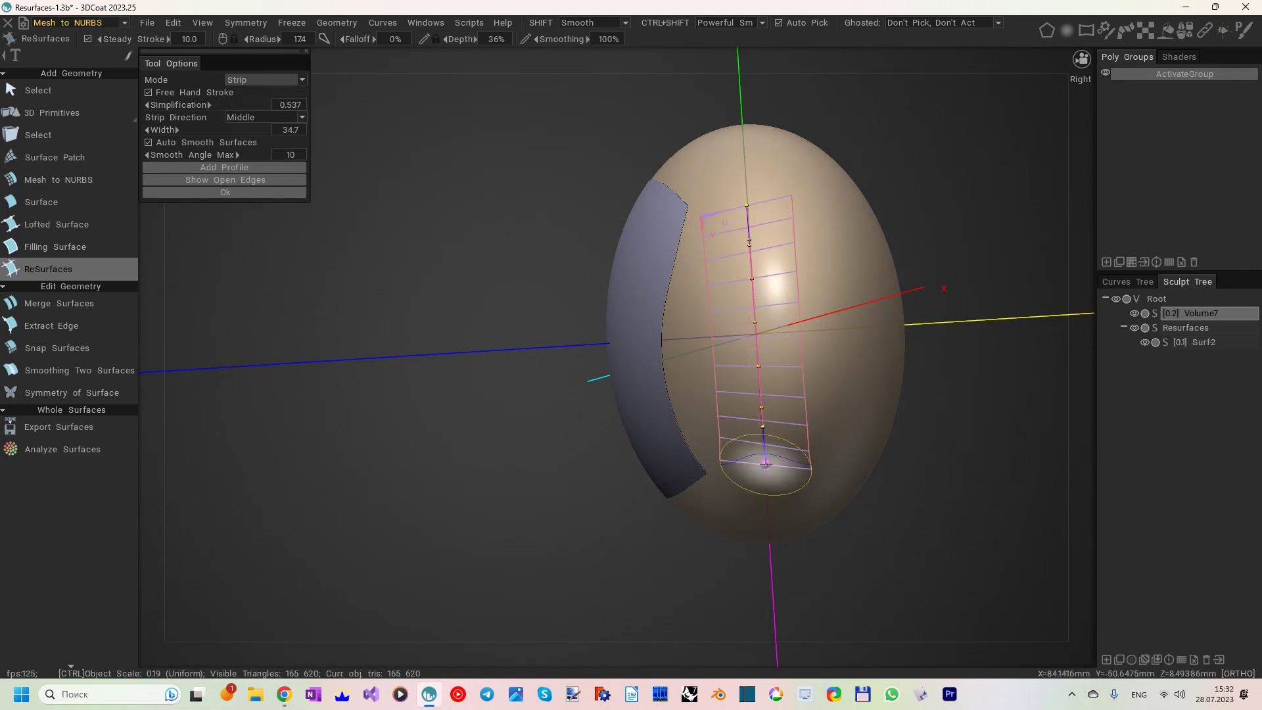
pyautogui.moveTo(826, 316)
pyautogui.keyDown('alt'); pyautogui.mouseDown()
pyautogui.moveTo(969, 290)
pyautogui.moveTo(838, 305)
pyautogui.mouseUp(); pyautogui.keyUp('alt')
pyautogui.press('Return')
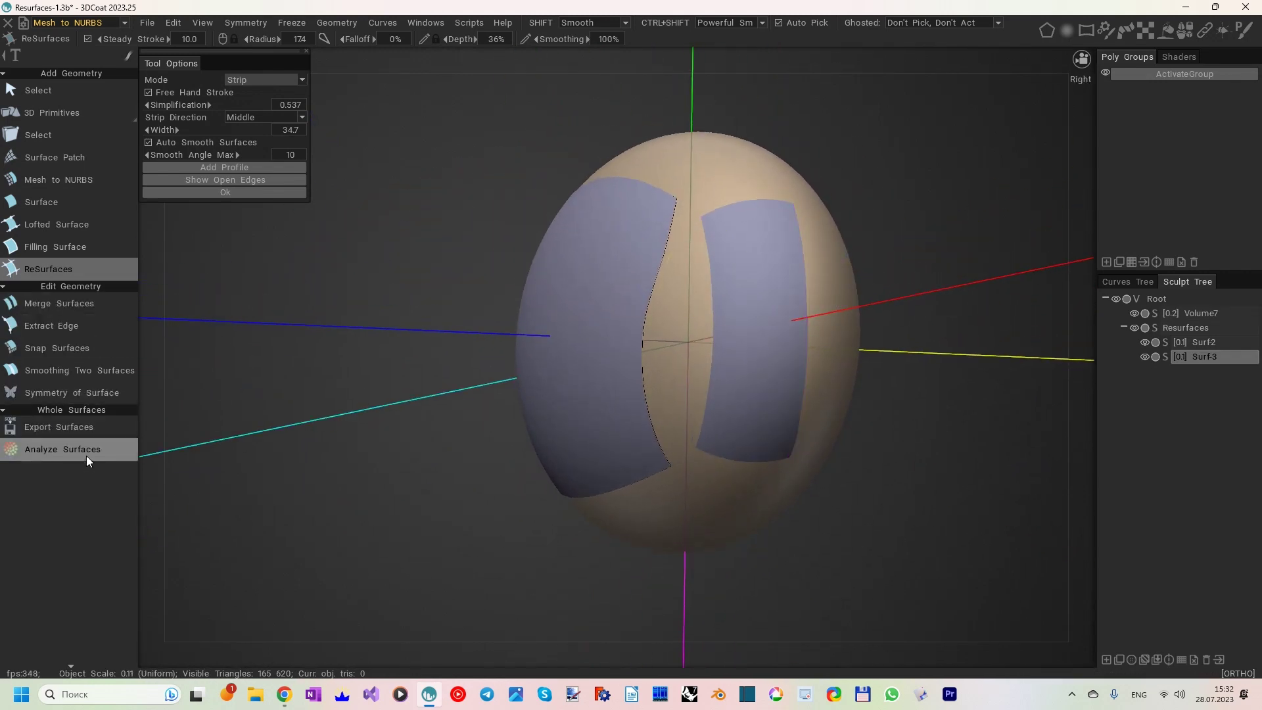
# - Analyze both surfaces' deviation and insert two U lines into the new strip, one on each side of its middle line
pyautogui.click(62, 449)
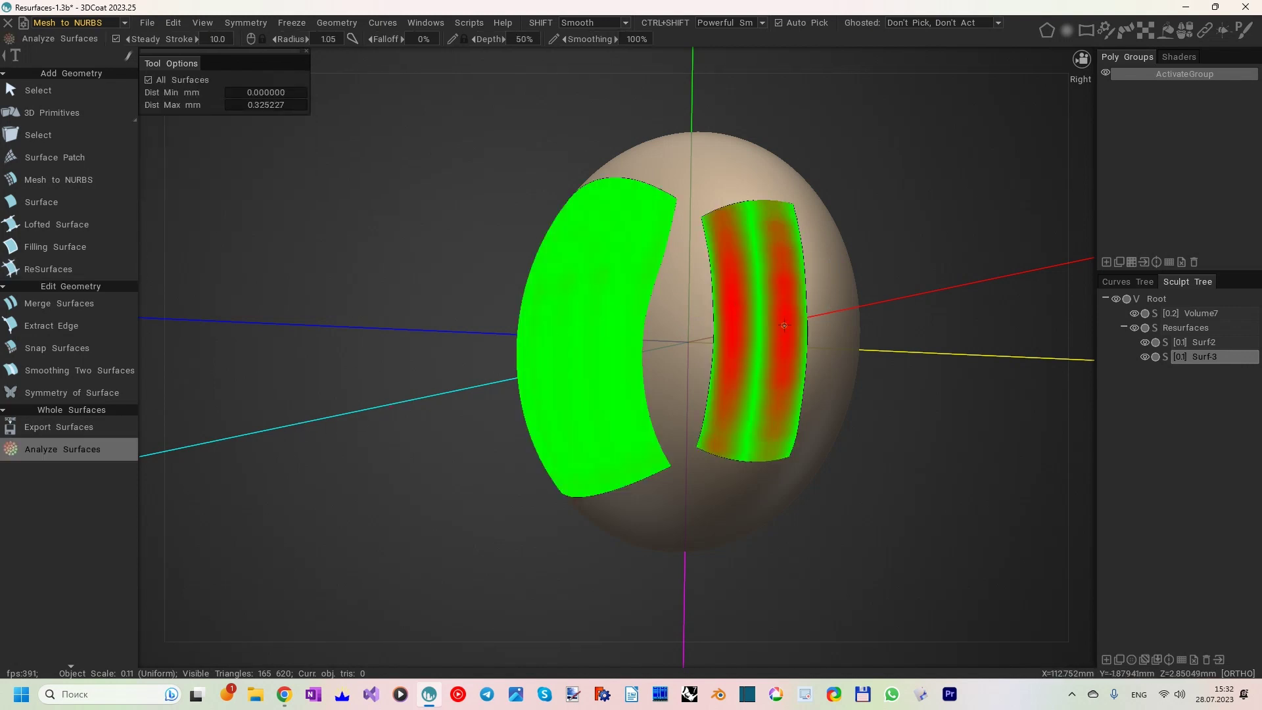
pyautogui.click(86, 90)
pyautogui.click(756, 267)
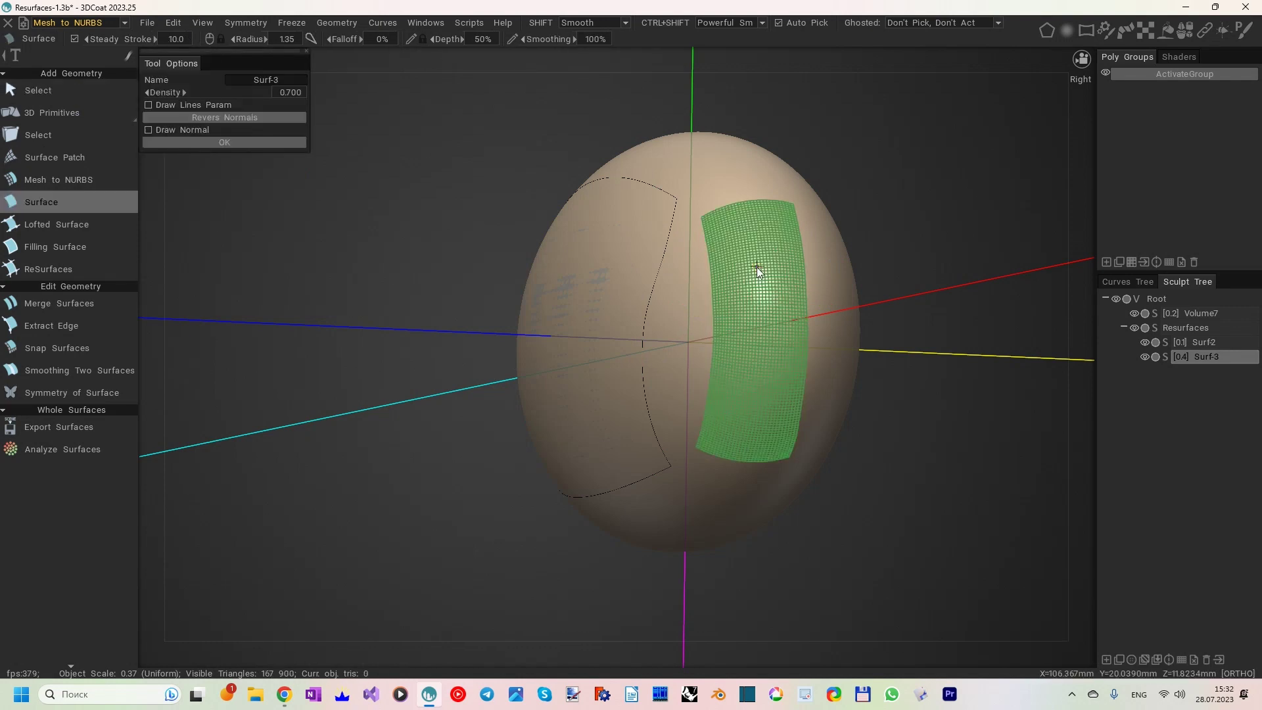
pyautogui.click(149, 105)
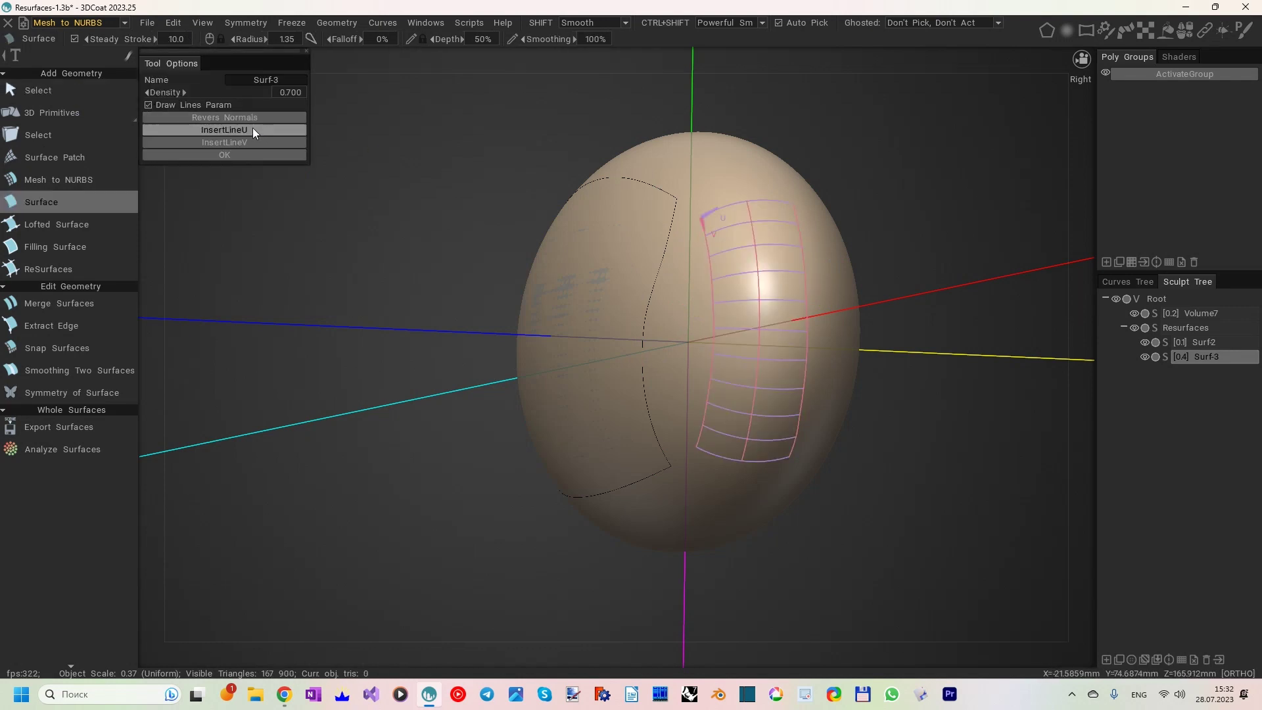
pyautogui.click(738, 247)
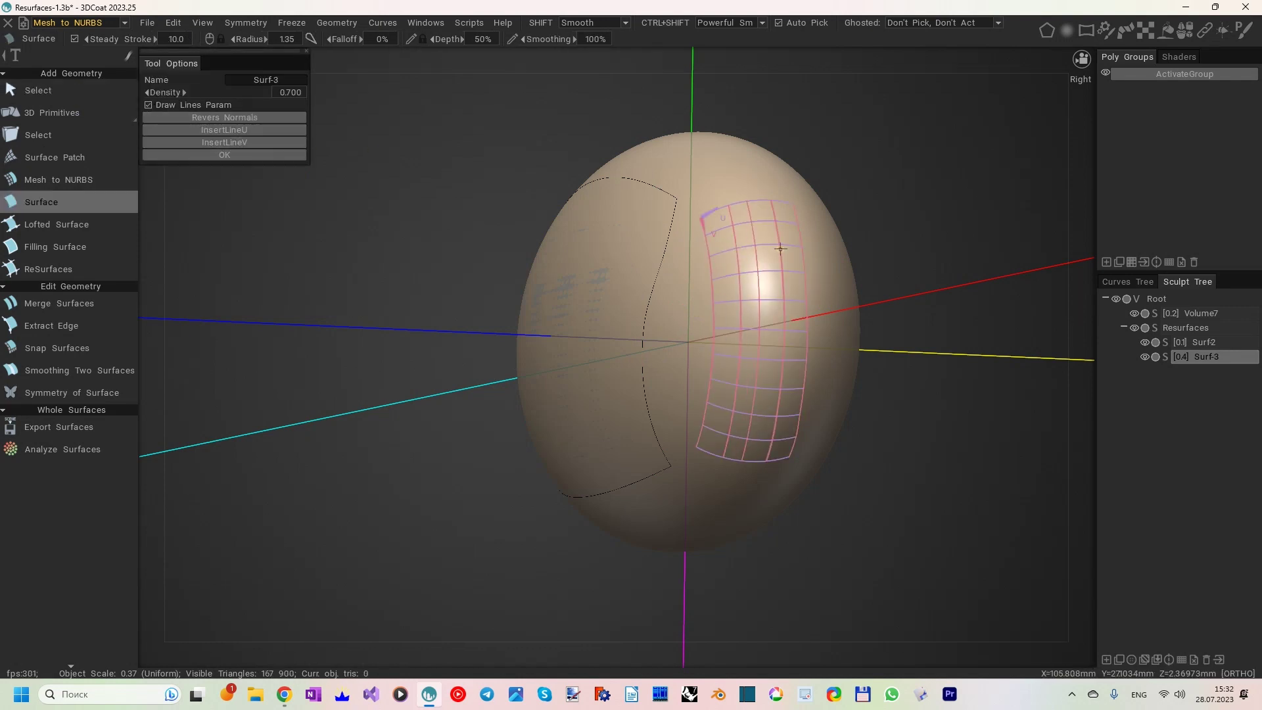
pyautogui.click(259, 154)
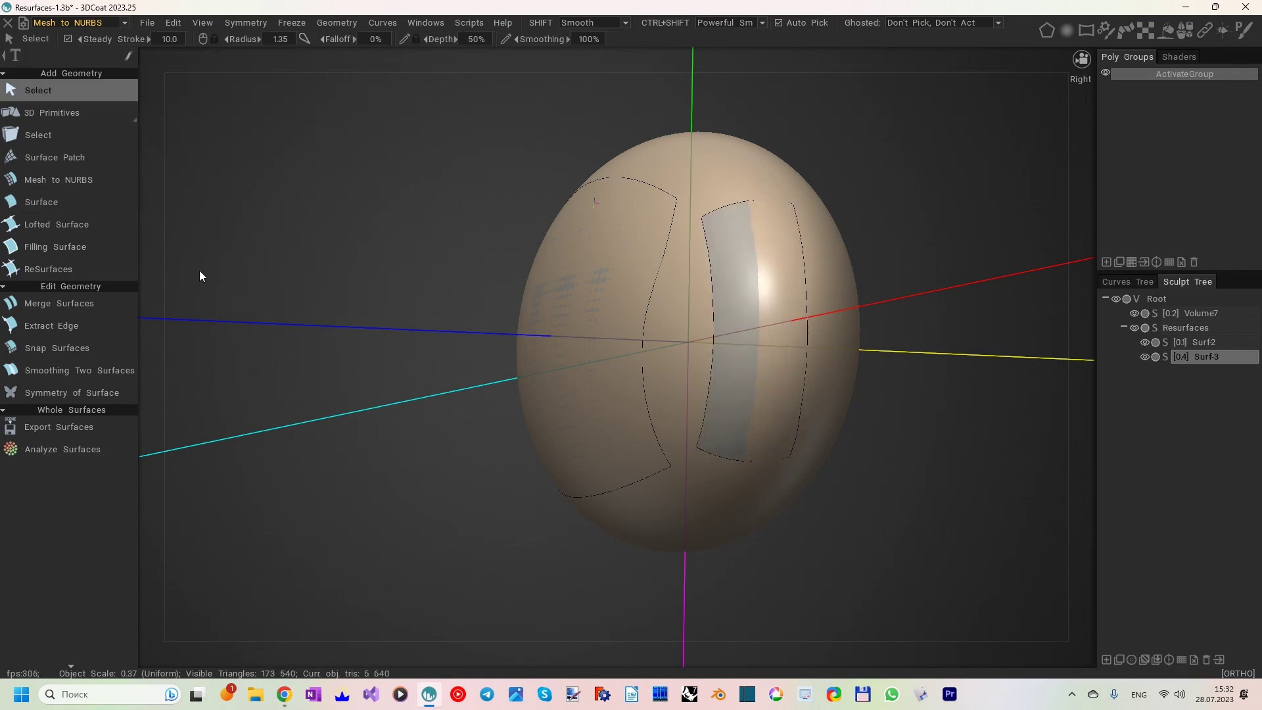
# - Snap the refined strip to the ellipsoid mesh and analyze the deviation of all surfaces
pyautogui.click(84, 348)
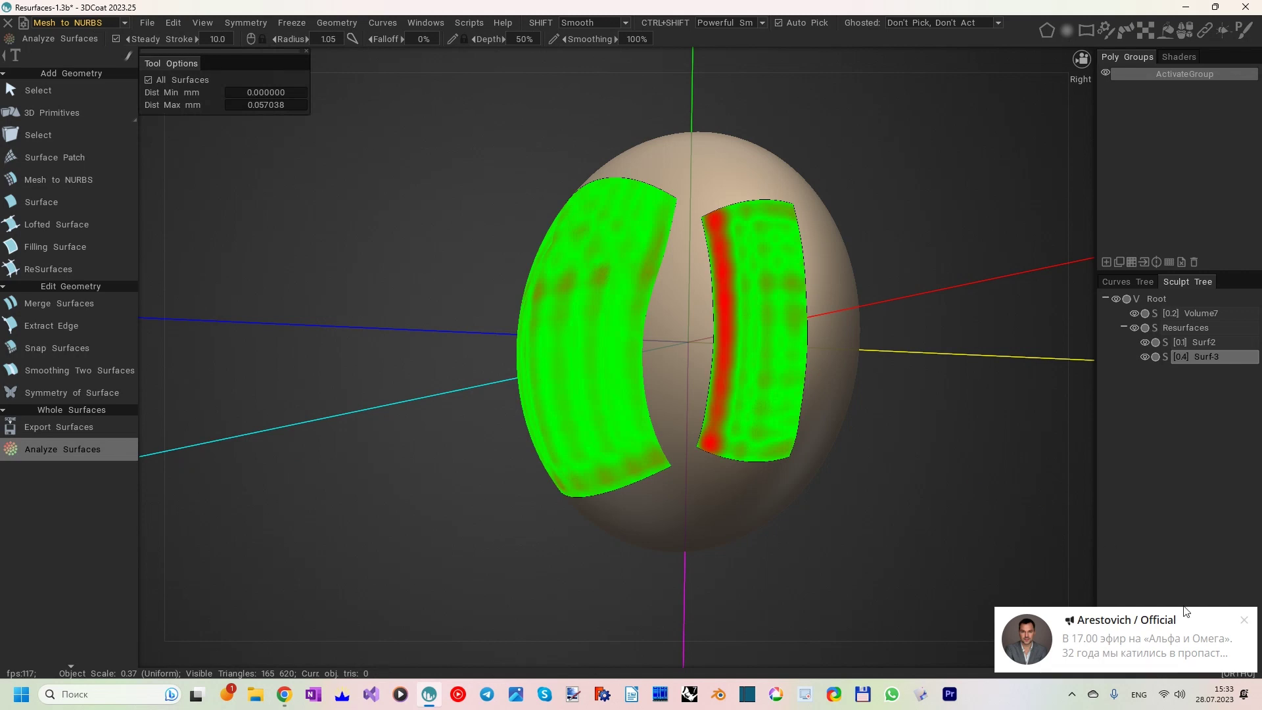
pyautogui.click(1245, 620)
pyautogui.moveTo(824, 338)
pyautogui.keyDown('alt'); pyautogui.mouseDown()
pyautogui.moveTo(873, 348)
pyautogui.moveTo(830, 362)
pyautogui.moveTo(837, 330)
pyautogui.mouseUp(); pyautogui.keyUp('alt')
pyautogui.keyDown('alt'); pyautogui.moveTo(835, 326); pyautogui.dragTo(690, 269, button='middle'); pyautogui.keyUp('alt')
# - Reopen the strip and insert another U line near its edge facing the first surface
pyautogui.click(81, 96)
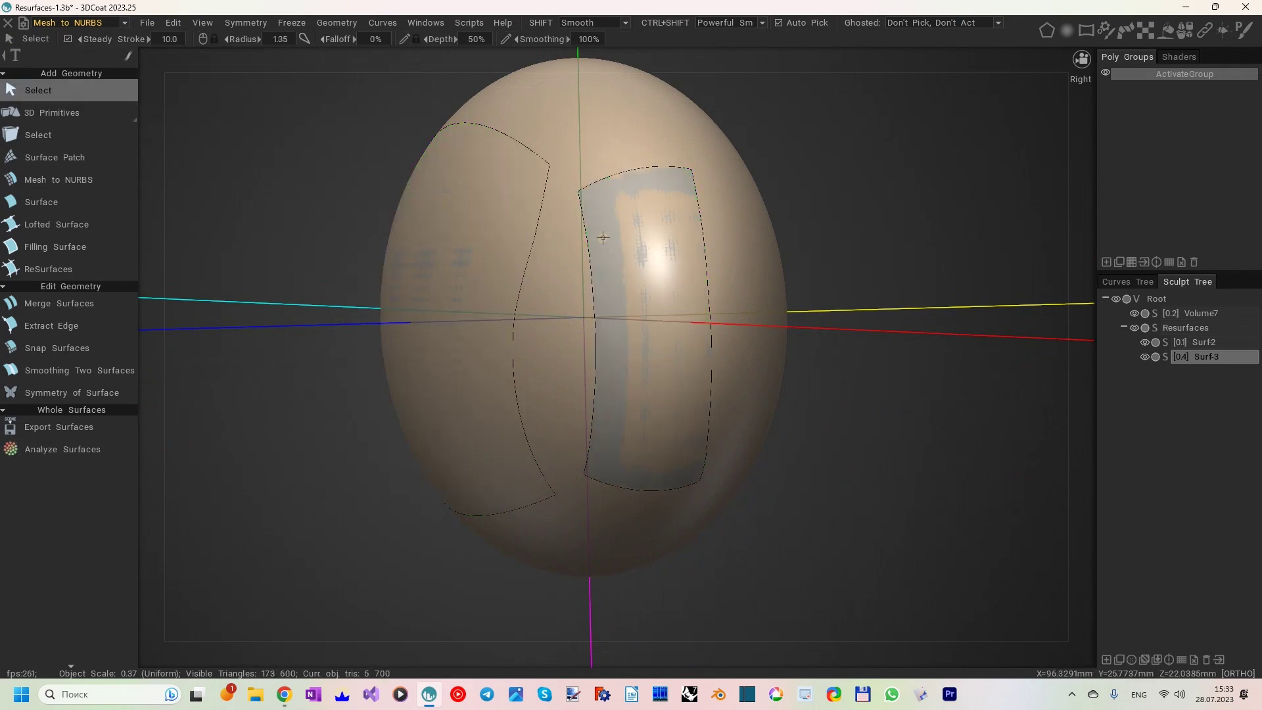
pyautogui.click(621, 246)
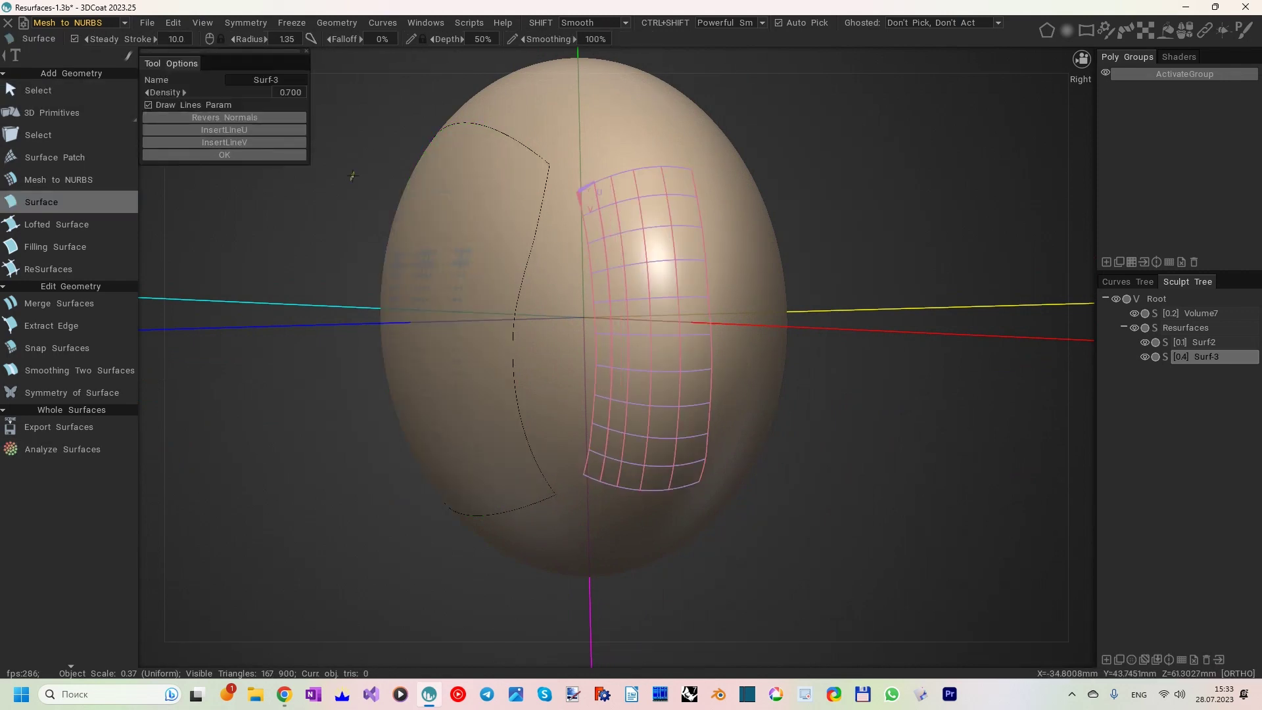
pyautogui.click(282, 156)
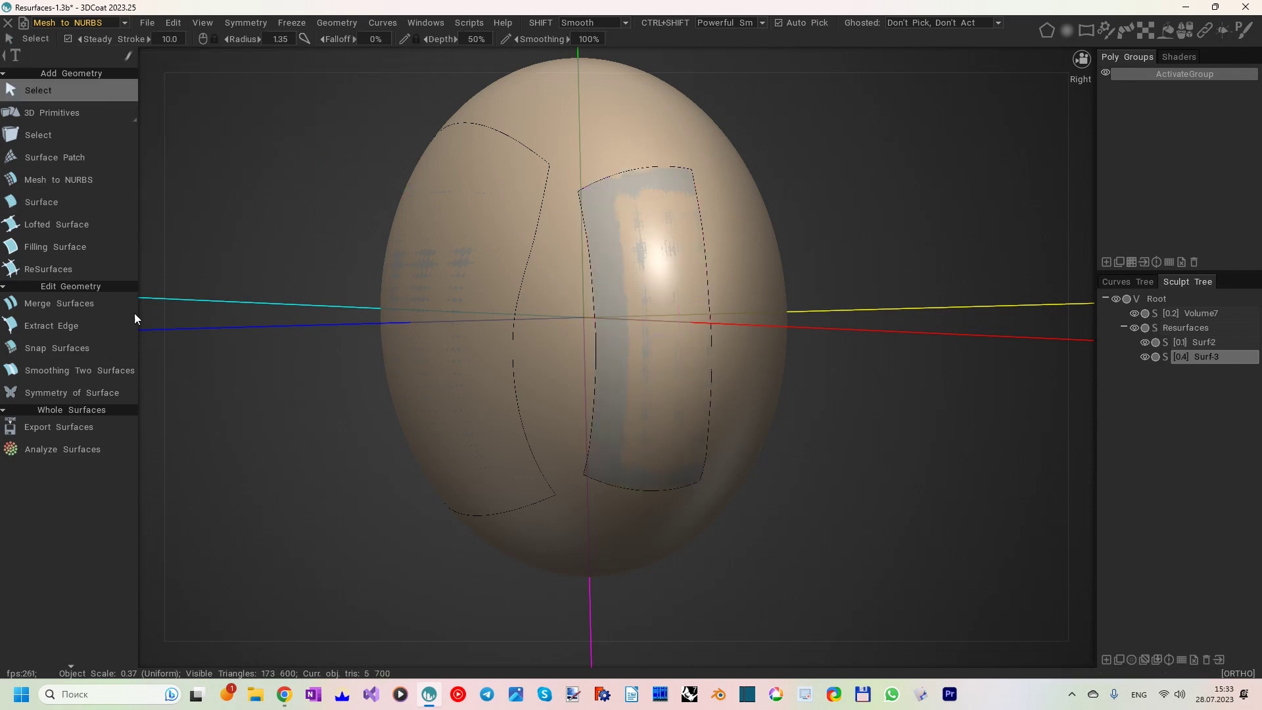
# - Snap the strip to the mesh again and analyze all surfaces, then each one individually with All Surfaces turned off
pyautogui.click(54, 349)
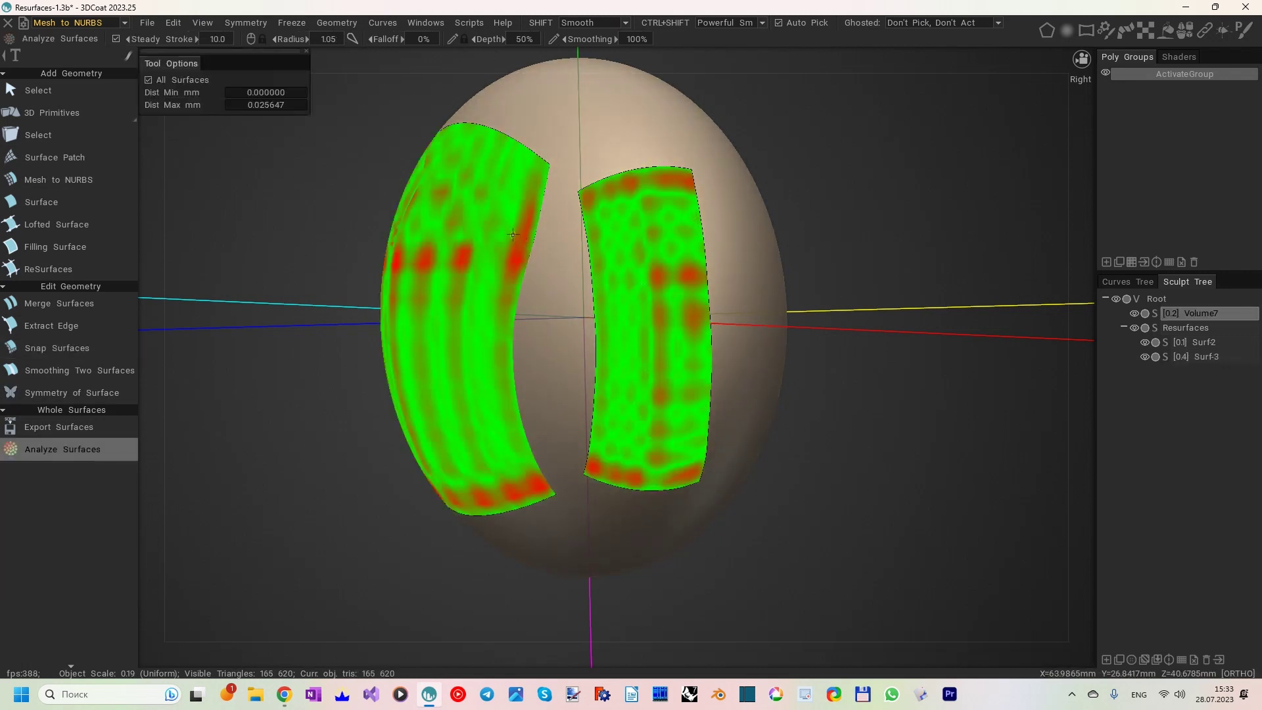
pyautogui.click(172, 81)
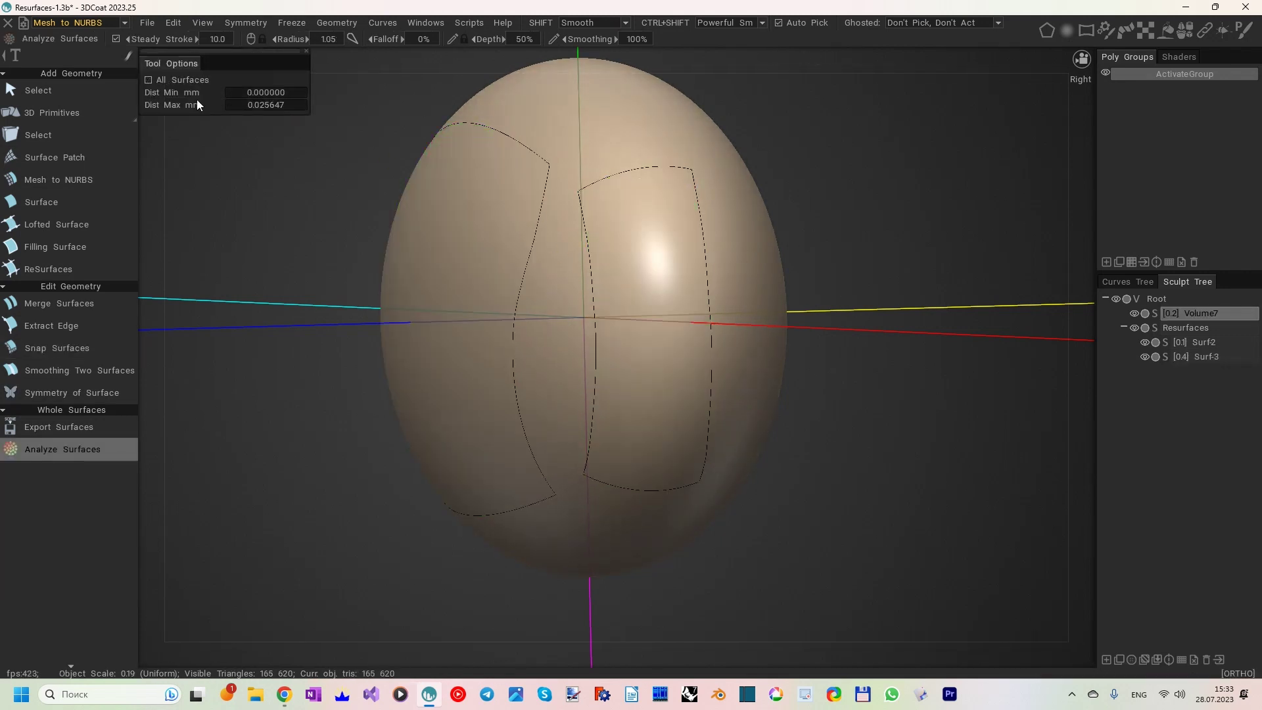
pyautogui.click(451, 230)
pyautogui.click(669, 250)
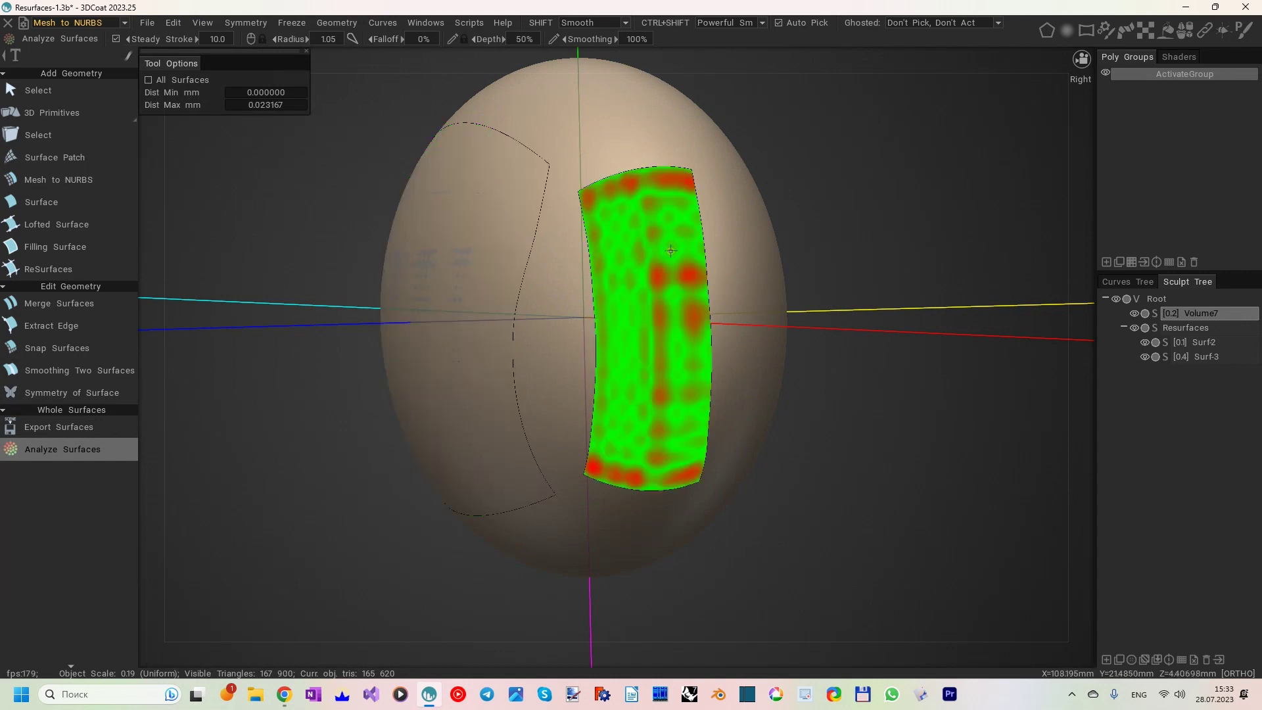
pyautogui.click(61, 92)
pyautogui.keyDown('alt'); pyautogui.moveTo(250, 169); pyautogui.dragTo(574, 281); pyautogui.keyUp('alt')
pyautogui.keyDown('alt'); pyautogui.moveTo(574, 282); pyautogui.dragTo(603, 297, button='right'); pyautogui.keyUp('alt')
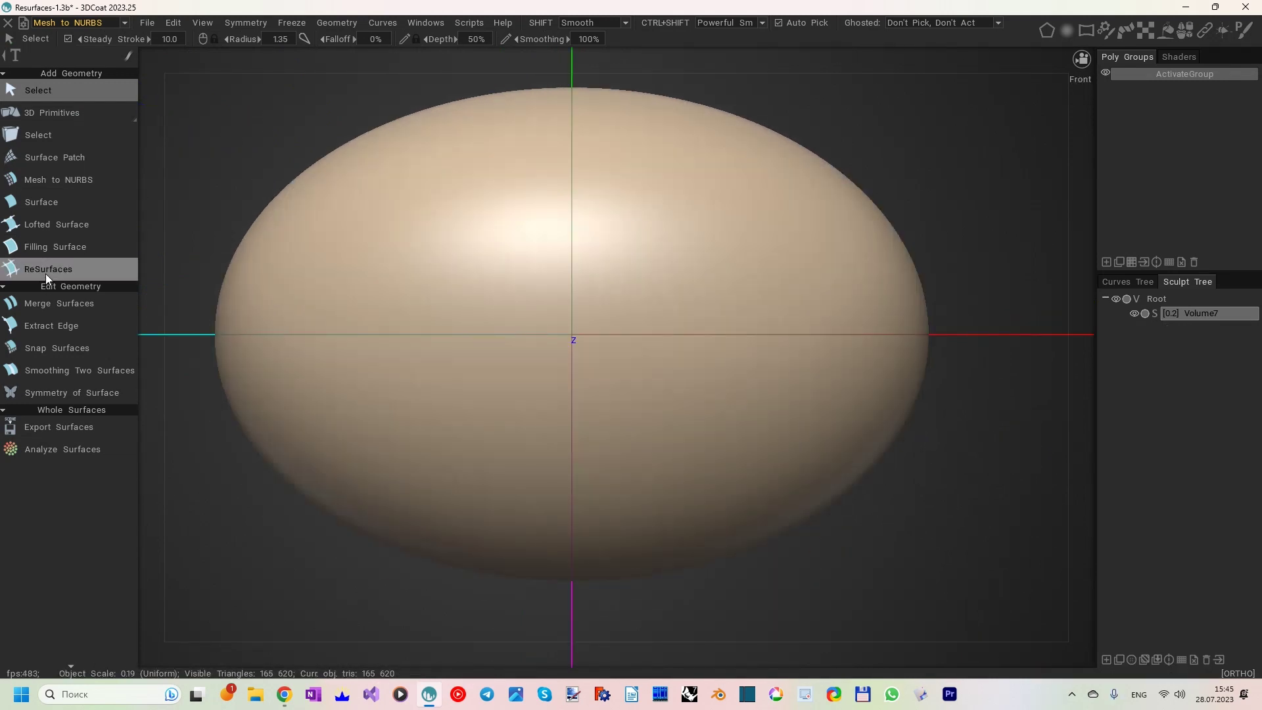
# - Draw a freehand ReSurfaces curve in Polygon mode across the ellipsoid's upper front and adjust its two end points
pyautogui.click(45, 270)
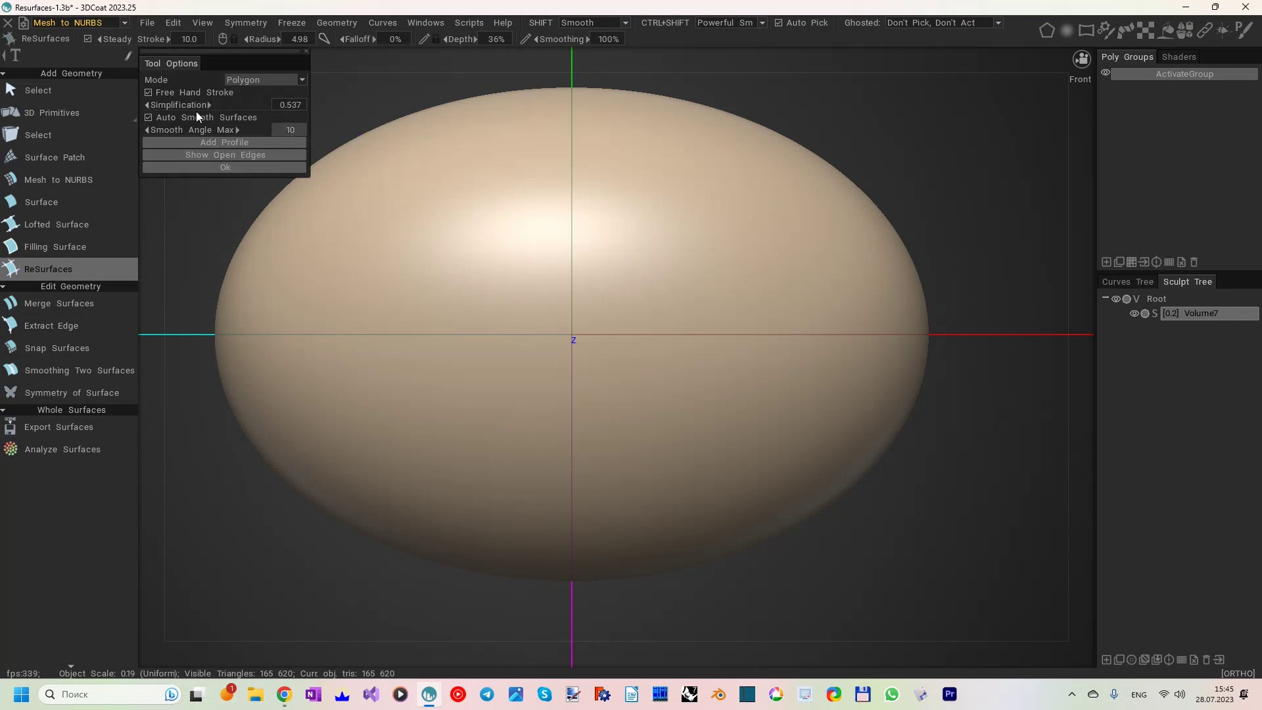
pyautogui.moveTo(485, 222); pyautogui.dragTo(514, 238, button='middle')
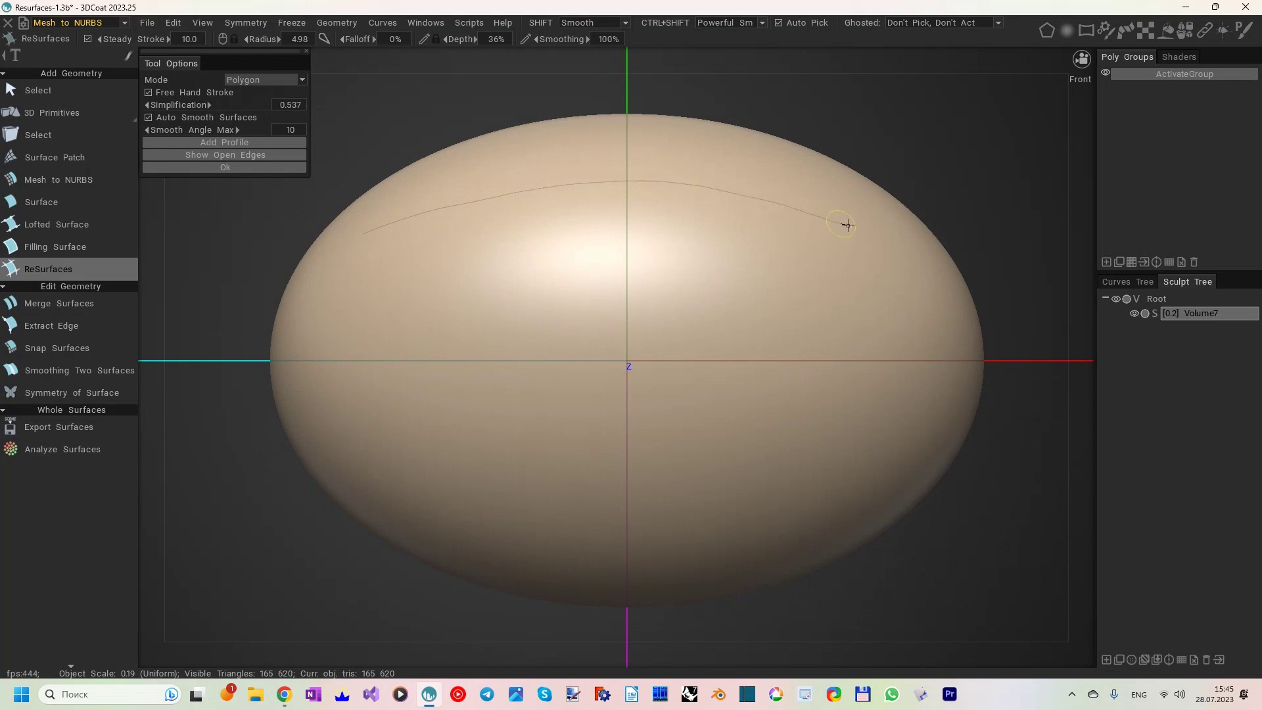
pyautogui.moveTo(858, 225); pyautogui.dragTo(859, 225)
pyautogui.moveTo(633, 216); pyautogui.dragTo(643, 353, button='middle')
pyautogui.moveTo(857, 174); pyautogui.dragTo(868, 161)
pyautogui.moveTo(358, 180); pyautogui.dragTo(355, 168)
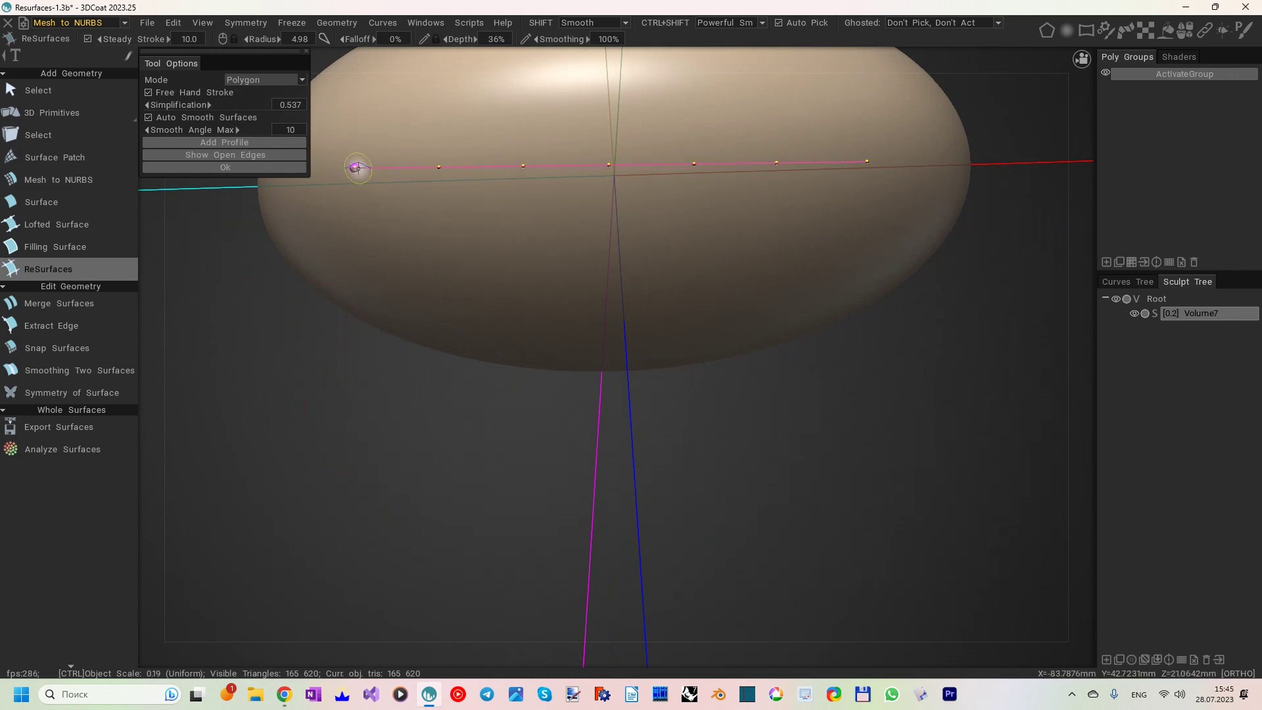
pyautogui.moveTo(869, 161); pyautogui.dragTo(867, 158)
# - Draw a second, nearly horizontal profile curve just above the ellipsoid's equator and adjust both its ends
pyautogui.moveTo(705, 267); pyautogui.dragTo(519, 327, button='middle')
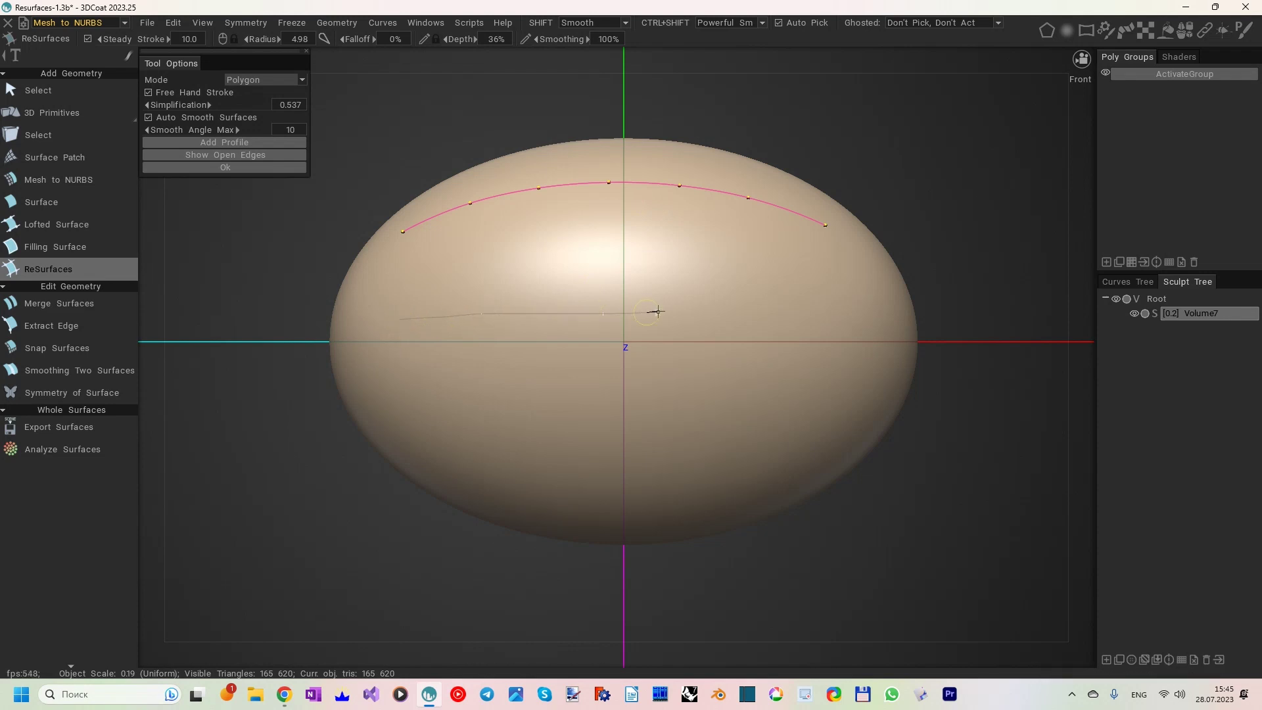
pyautogui.moveTo(840, 305); pyautogui.dragTo(839, 318)
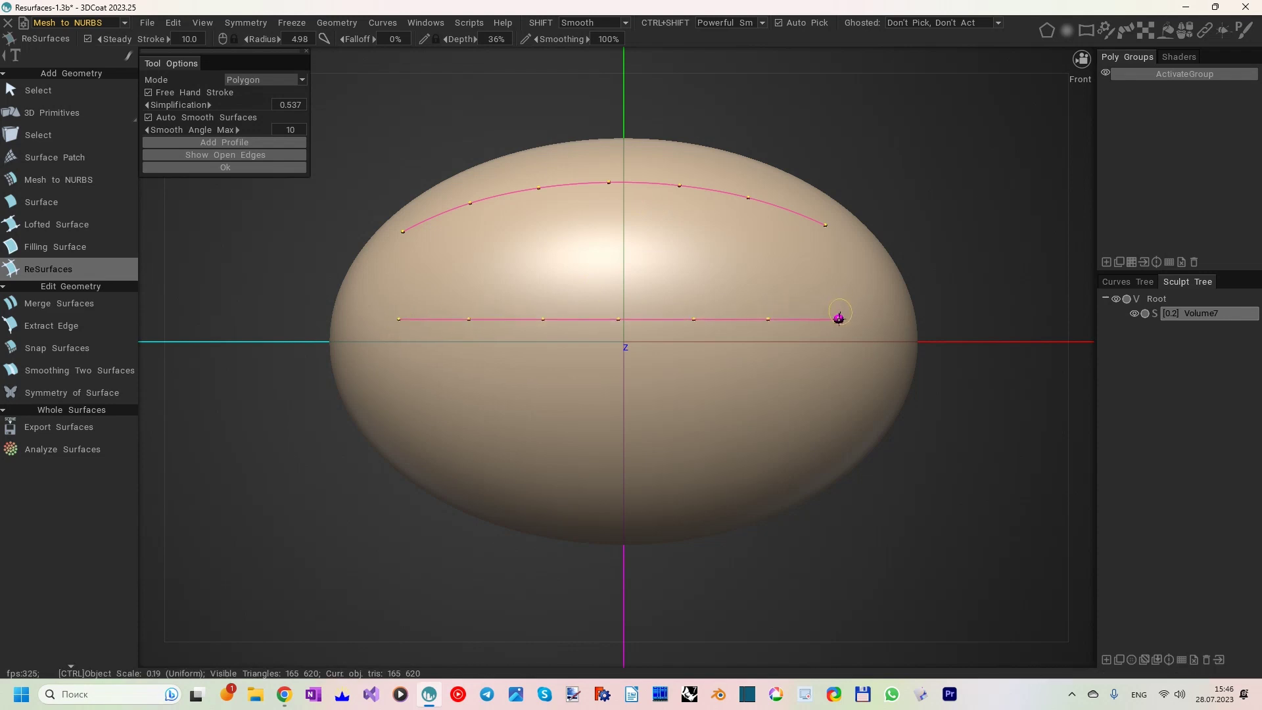
pyautogui.moveTo(407, 318); pyautogui.dragTo(399, 325)
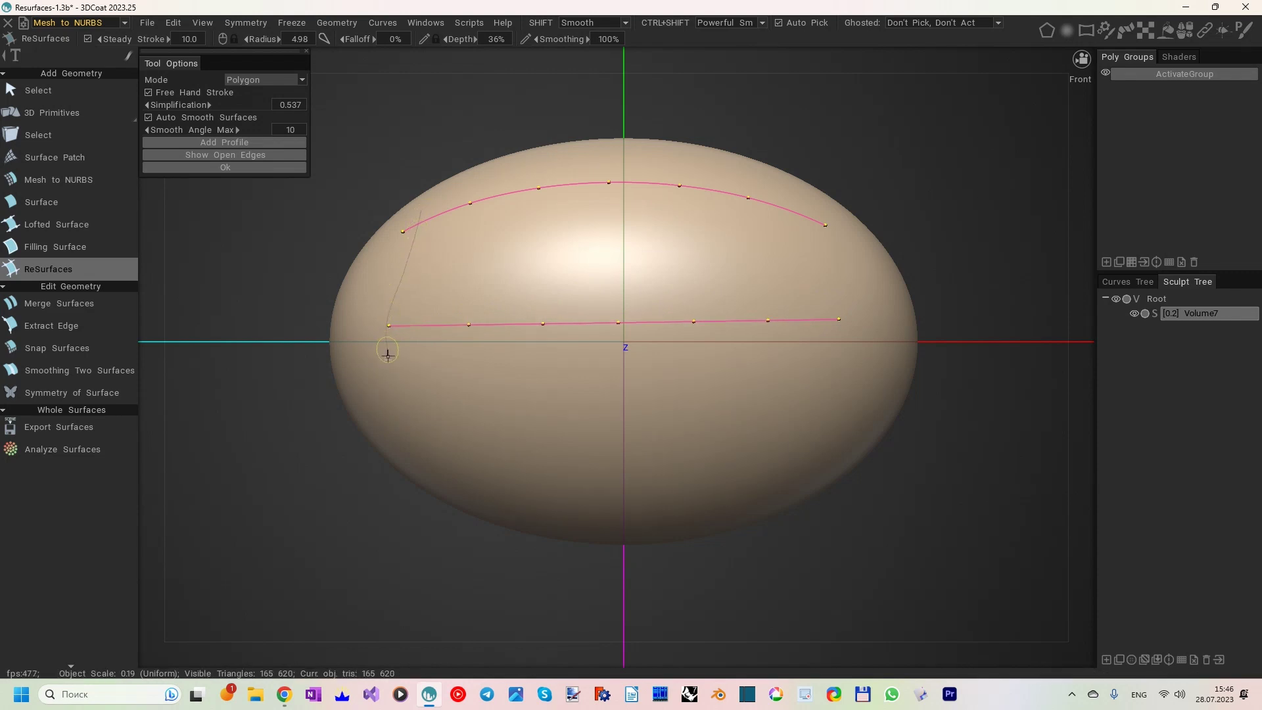
# - Draw a short curve crossing the left ends of both profile curves and adjust its lower end point
pyautogui.moveTo(387, 356); pyautogui.dragTo(387, 353)
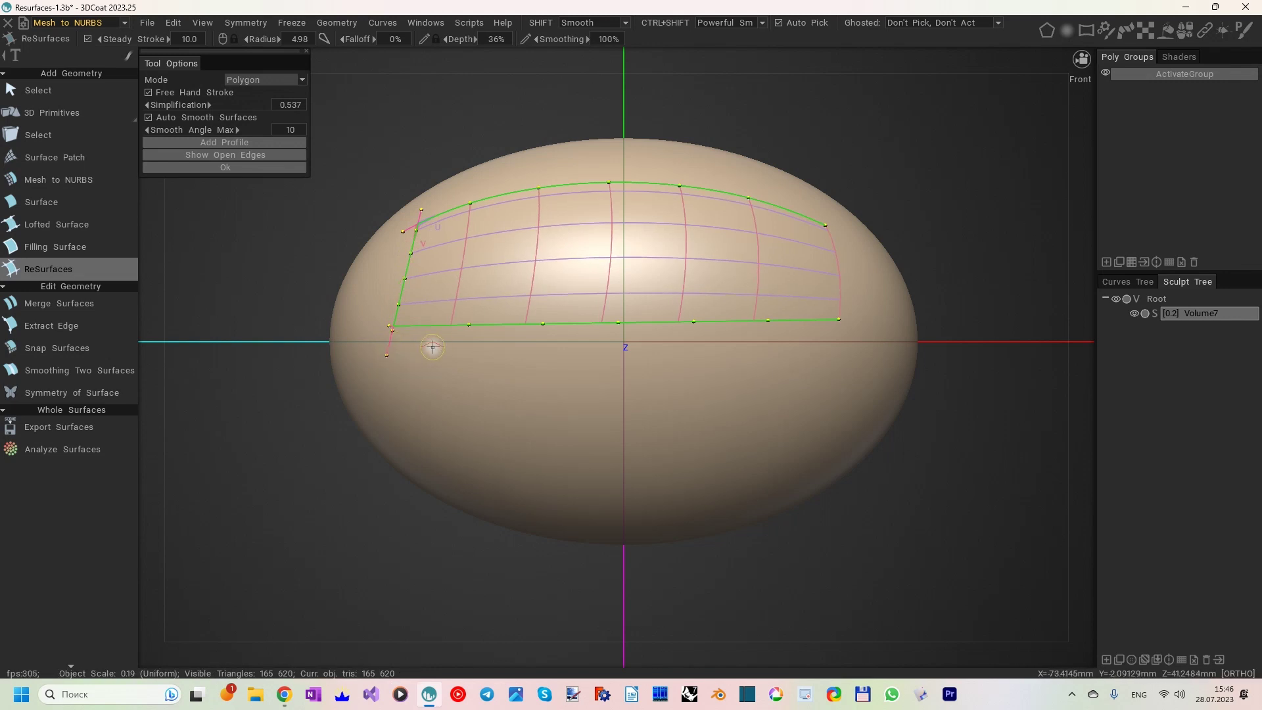
pyautogui.keyDown('alt'); pyautogui.moveTo(432, 347); pyautogui.dragTo(564, 373); pyautogui.keyUp('alt')
pyautogui.keyDown('ctrl'); pyautogui.moveTo(387, 355); pyautogui.dragTo(393, 360); pyautogui.keyUp('ctrl')
# - Draw a matching curve crossing the right ends of the two profile curves and adjust its lower end point
pyautogui.keyDown('alt'); pyautogui.keyDown('shift'); pyautogui.moveTo(618, 367); pyautogui.dragTo(526, 357); pyautogui.keyUp('shift'); pyautogui.keyUp('alt')
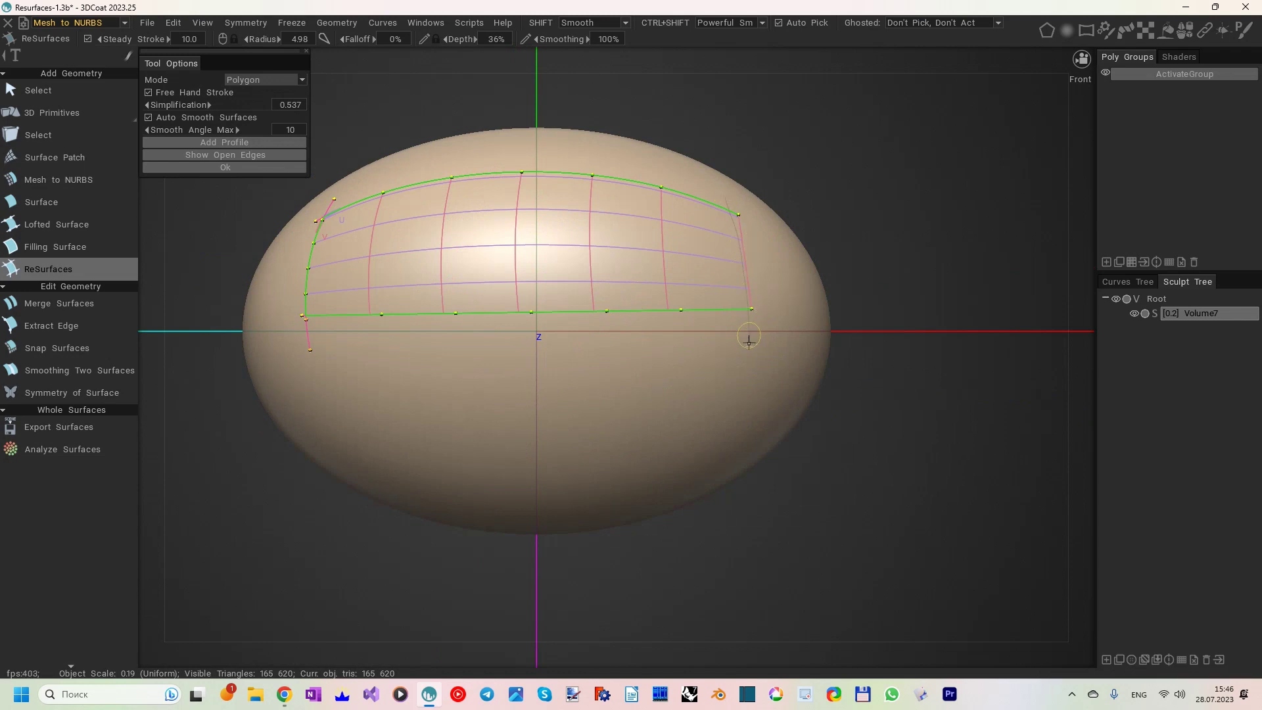
pyautogui.moveTo(749, 339); pyautogui.dragTo(748, 343)
pyautogui.keyDown('alt'); pyautogui.moveTo(760, 386); pyautogui.dragTo(683, 396); pyautogui.keyUp('alt')
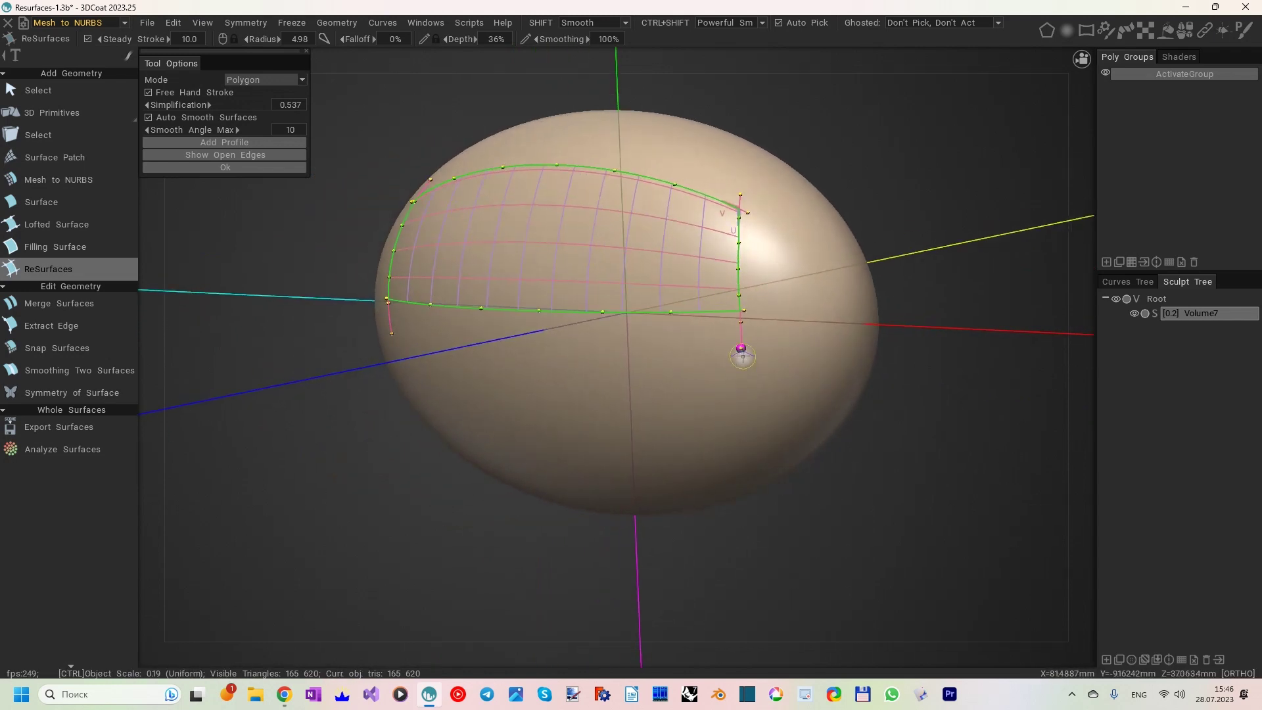
pyautogui.moveTo(742, 356); pyautogui.dragTo(738, 349)
# - Check the four-sided curve network from both sides and create the surface from it
pyautogui.keyDown('alt'); pyautogui.moveTo(554, 374); pyautogui.dragTo(629, 361); pyautogui.keyUp('alt')
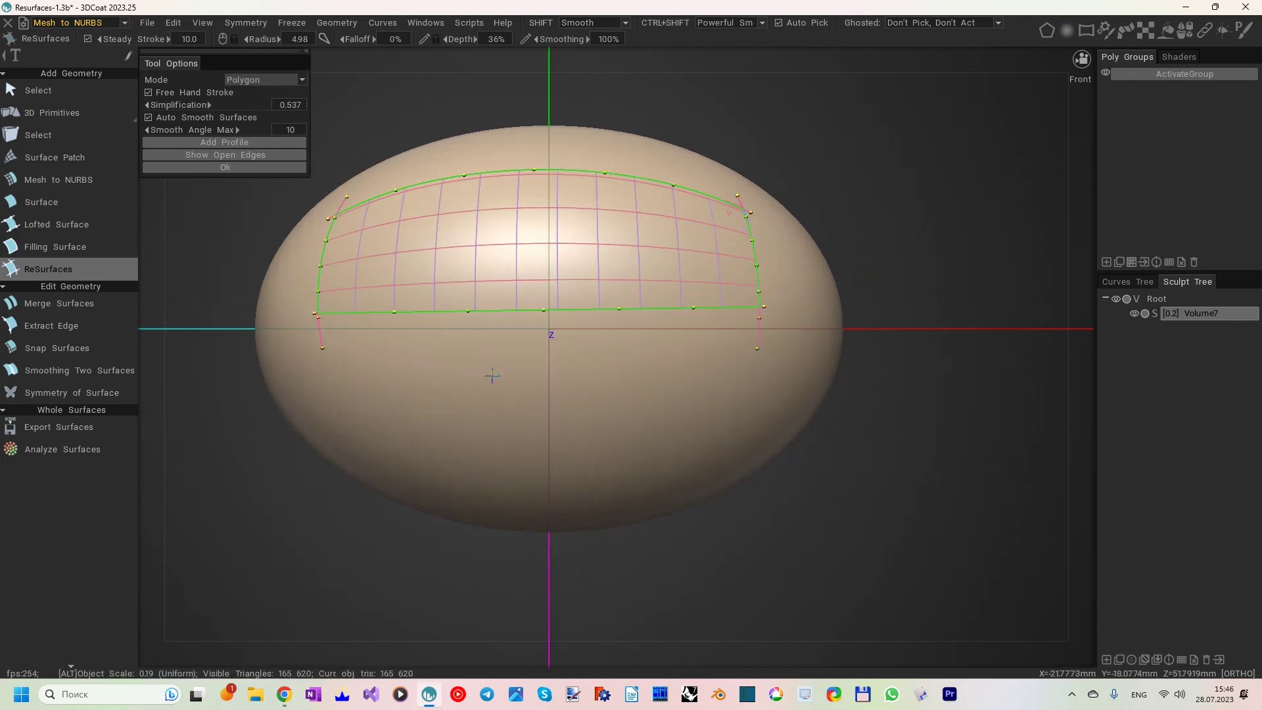
pyautogui.keyDown('alt'); pyautogui.moveTo(492, 376); pyautogui.dragTo(471, 413); pyautogui.keyUp('alt')
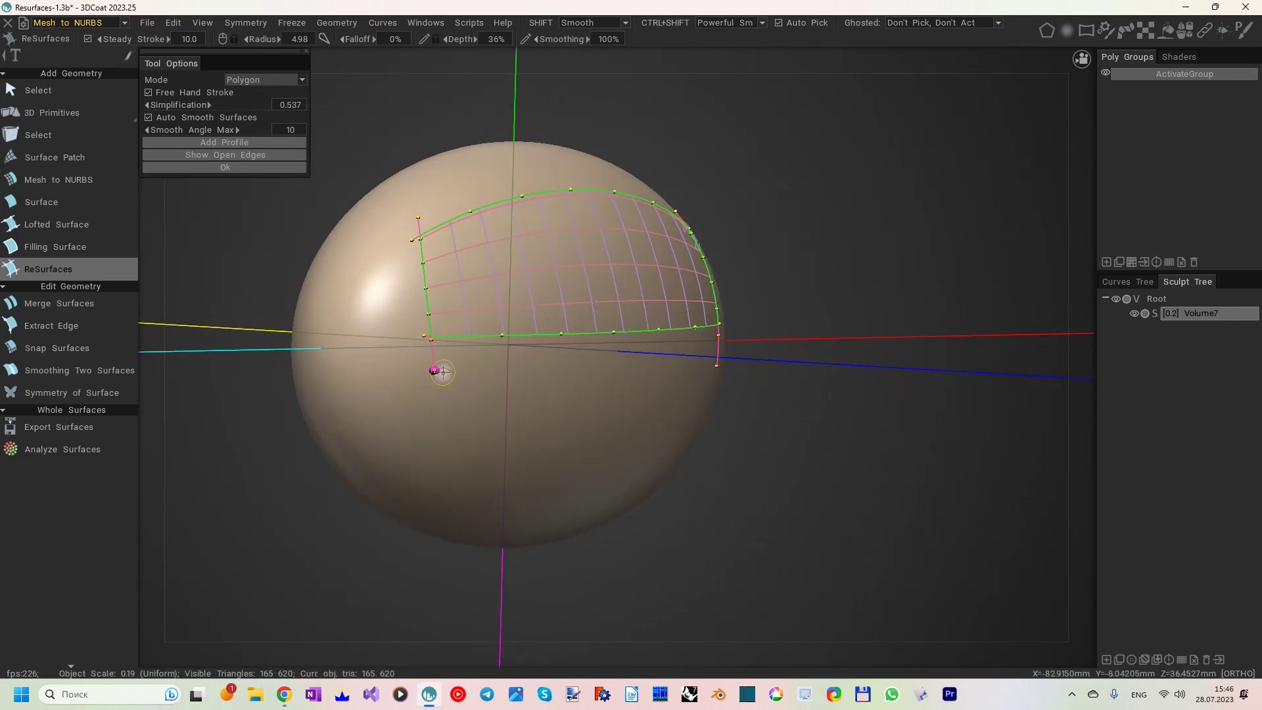
pyautogui.keyDown('alt'); pyautogui.keyDown('shift'); pyautogui.moveTo(435, 368); pyautogui.dragTo(512, 377); pyautogui.keyUp('shift'); pyautogui.keyUp('alt')
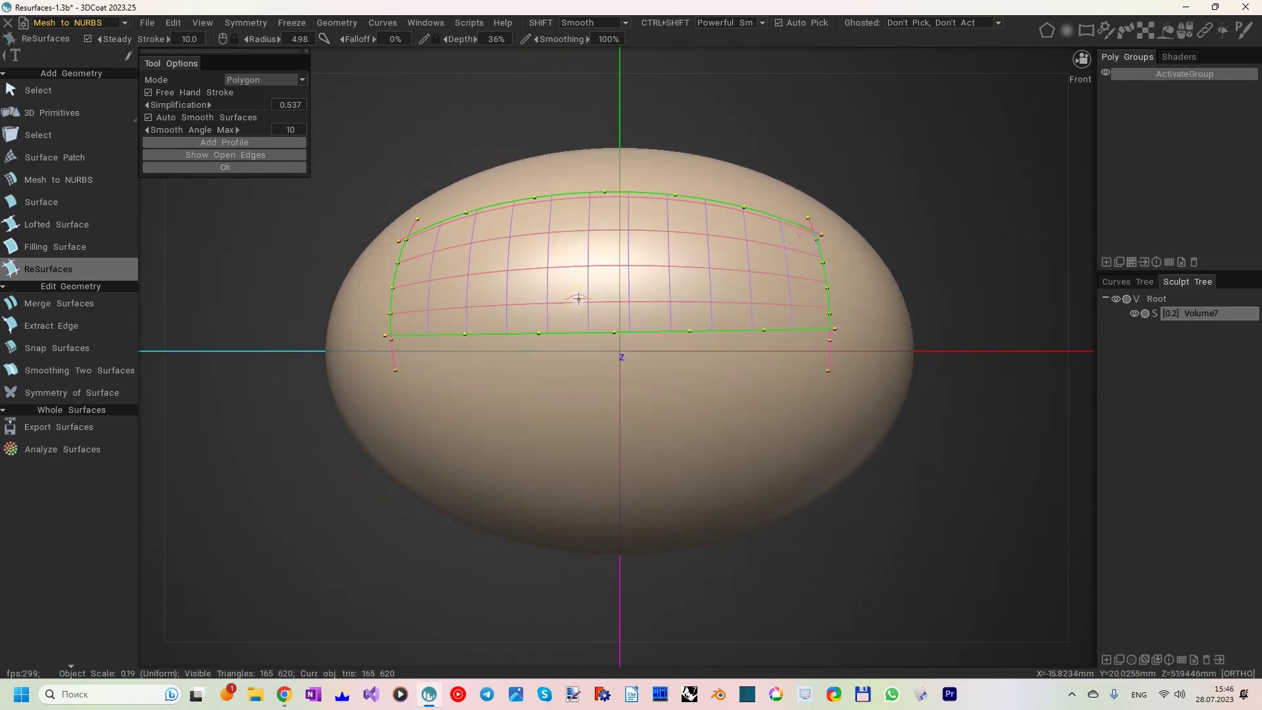
pyautogui.press('Return')
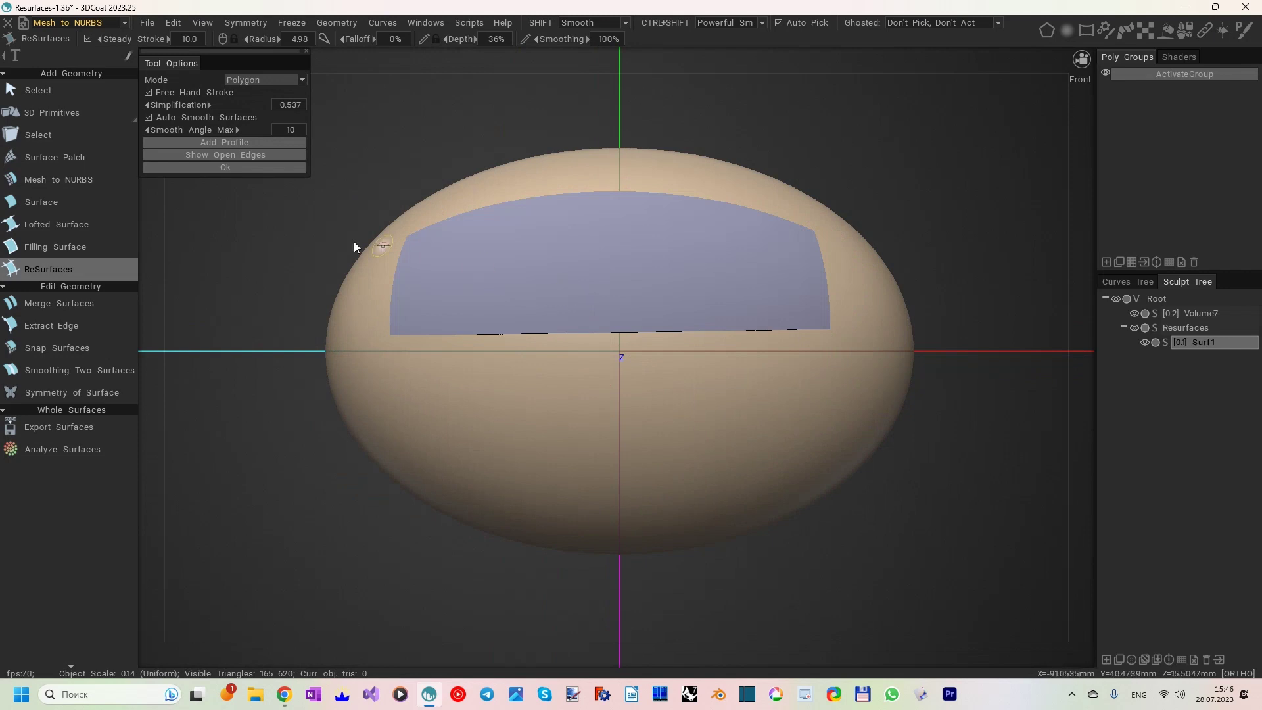
# - Open the new surface to display its parameter lines, then analyze its deviation from the mesh
pyautogui.click(93, 88)
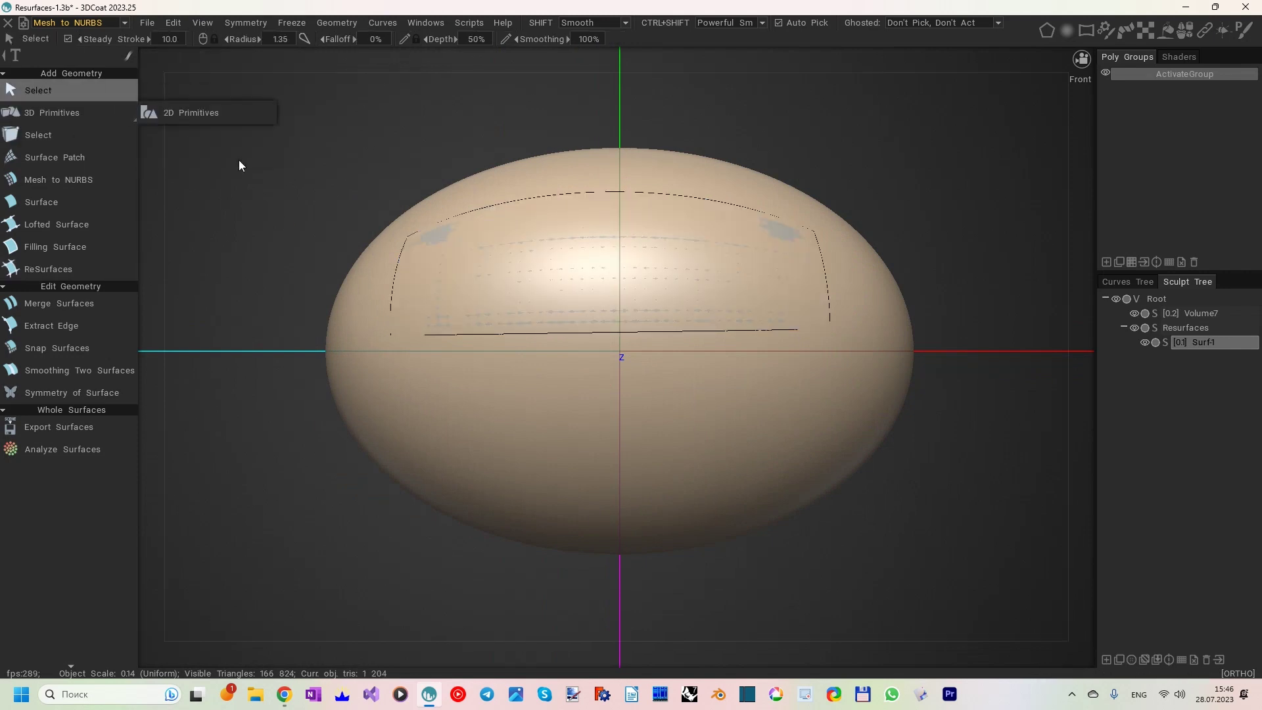
pyautogui.click(464, 269)
pyautogui.click(150, 105)
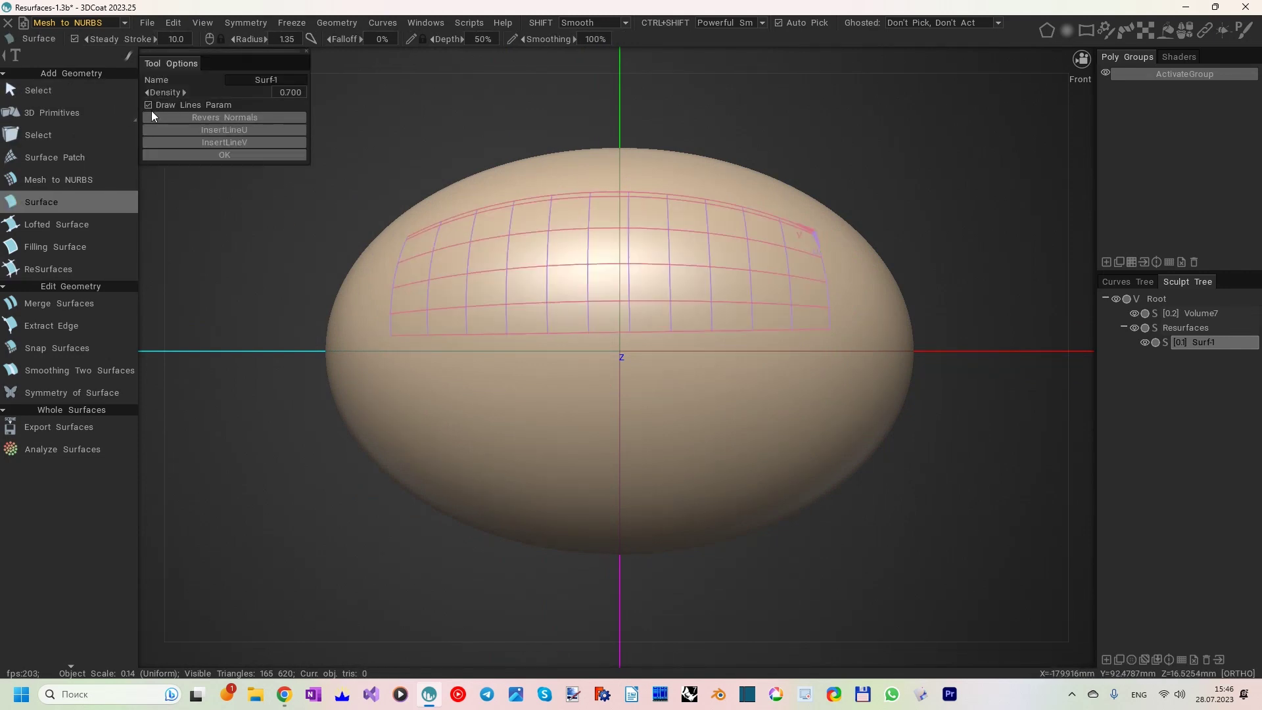
pyautogui.click(187, 154)
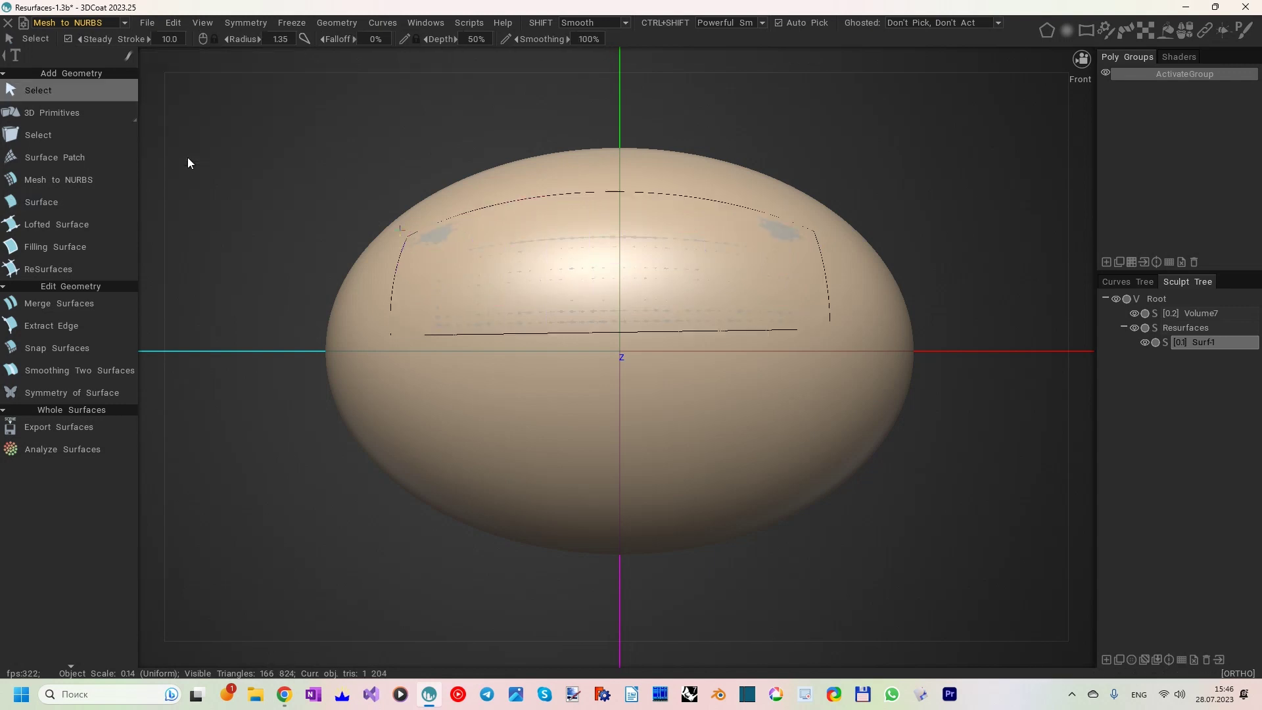
pyautogui.click(69, 450)
pyautogui.click(564, 294)
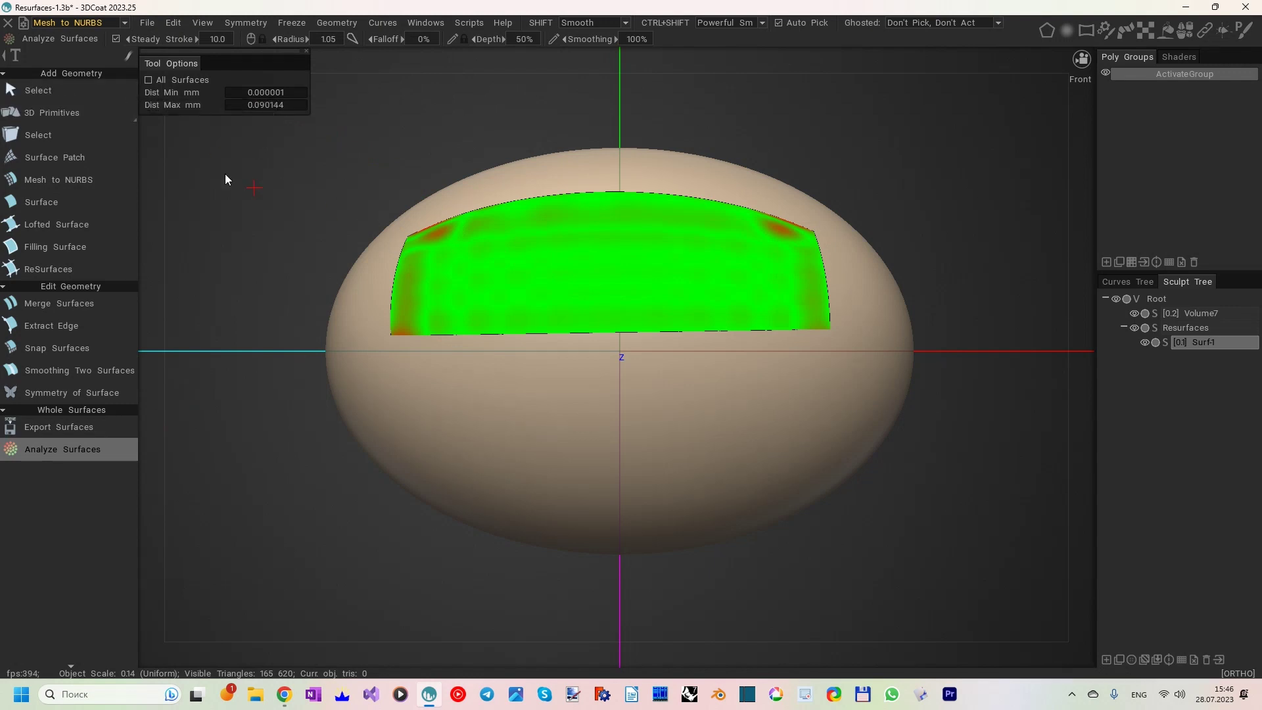
# - Reopen the four-sided surface and insert extra U and V lines near its lower, upper and side edges
pyautogui.click(60, 95)
pyautogui.click(507, 284)
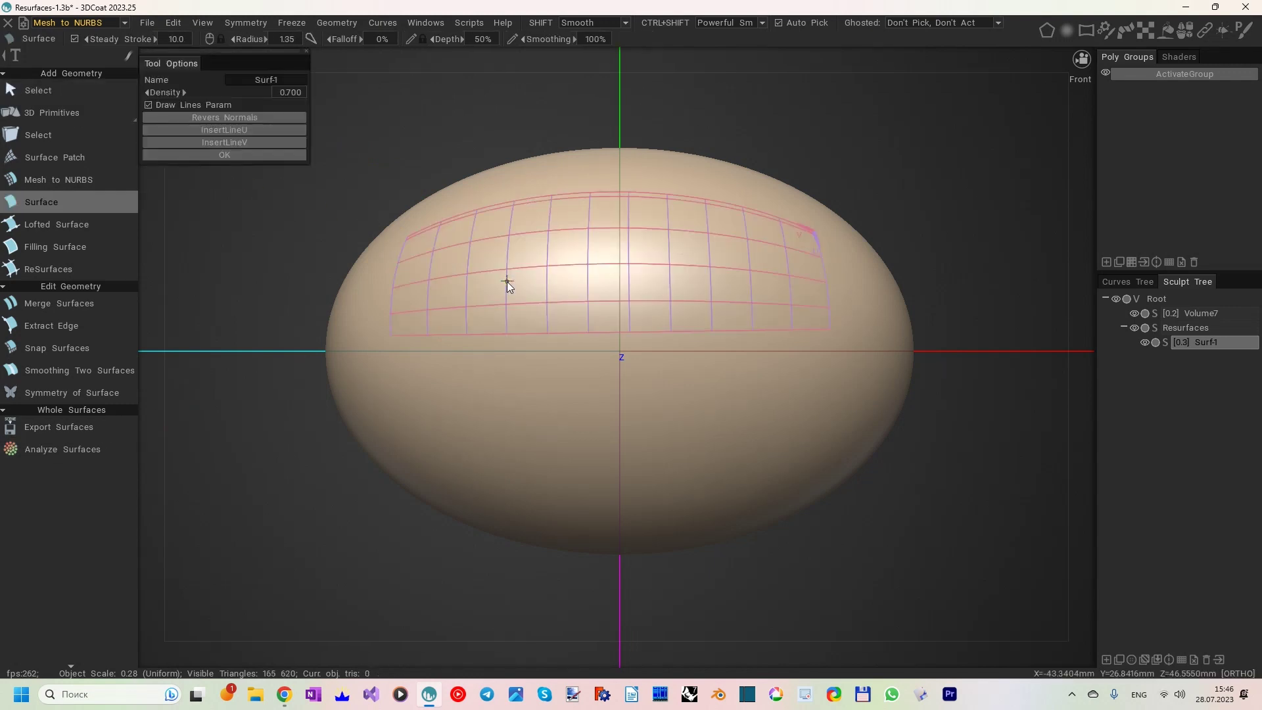
pyautogui.click(247, 142)
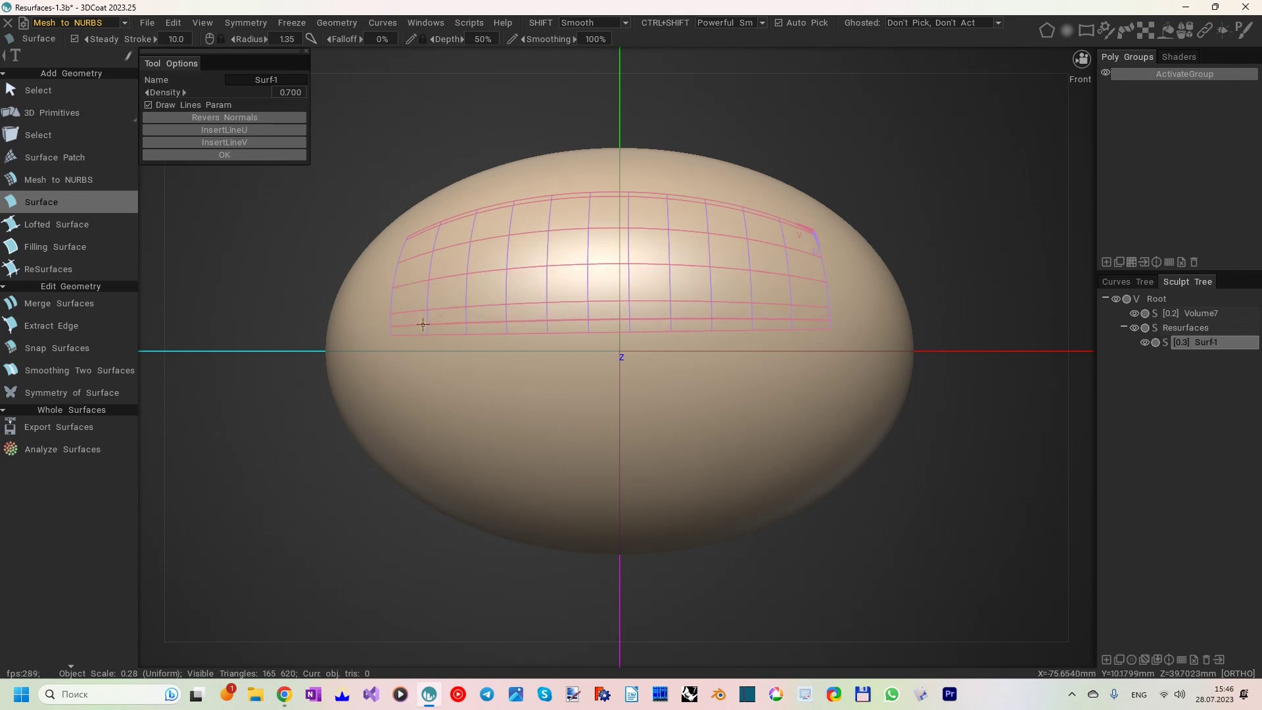
pyautogui.click(433, 240)
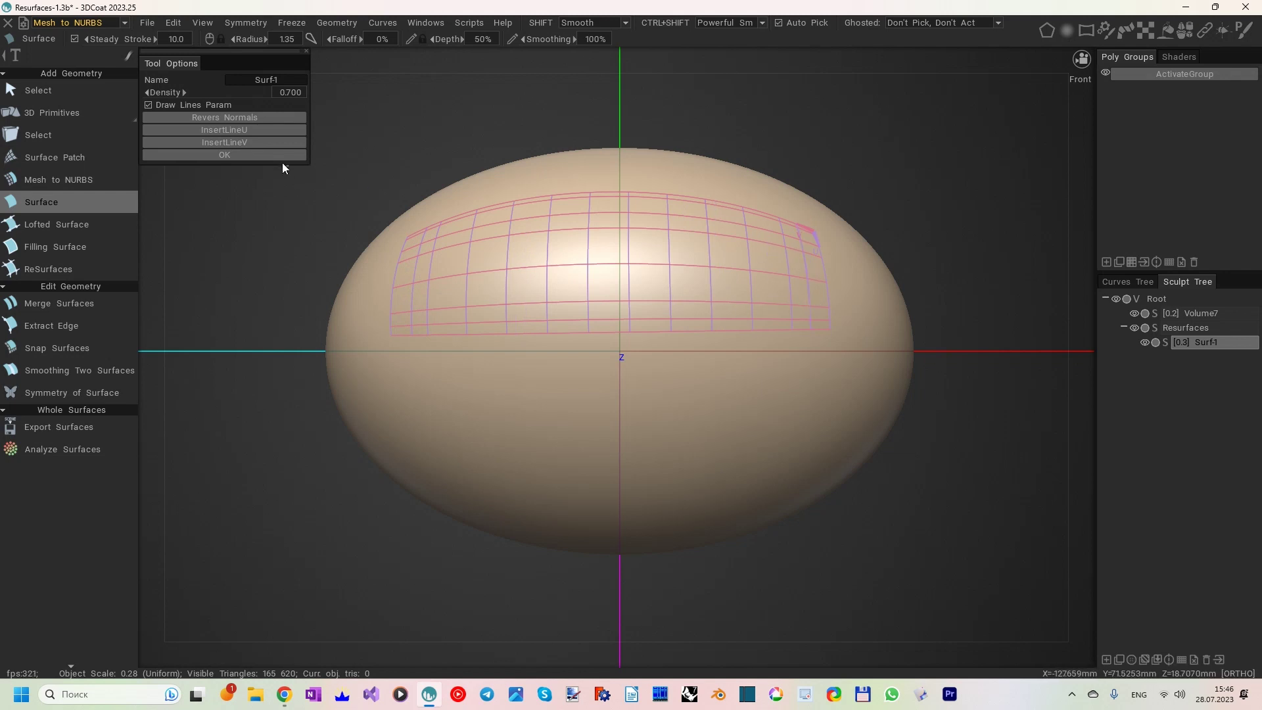
pyautogui.click(255, 155)
# - Snap the refined four-sided surface to the mesh and analyze its deviation
pyautogui.click(92, 346)
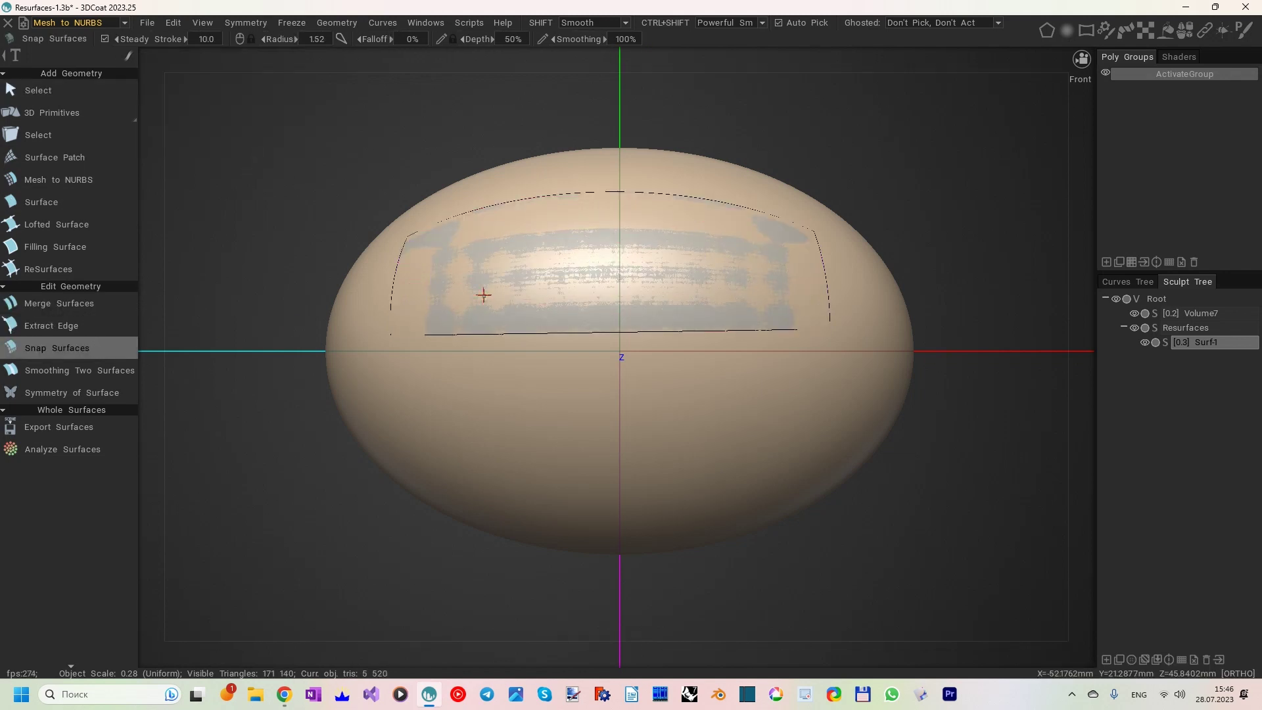
pyautogui.moveTo(484, 295); pyautogui.dragTo(521, 271)
pyautogui.click(57, 449)
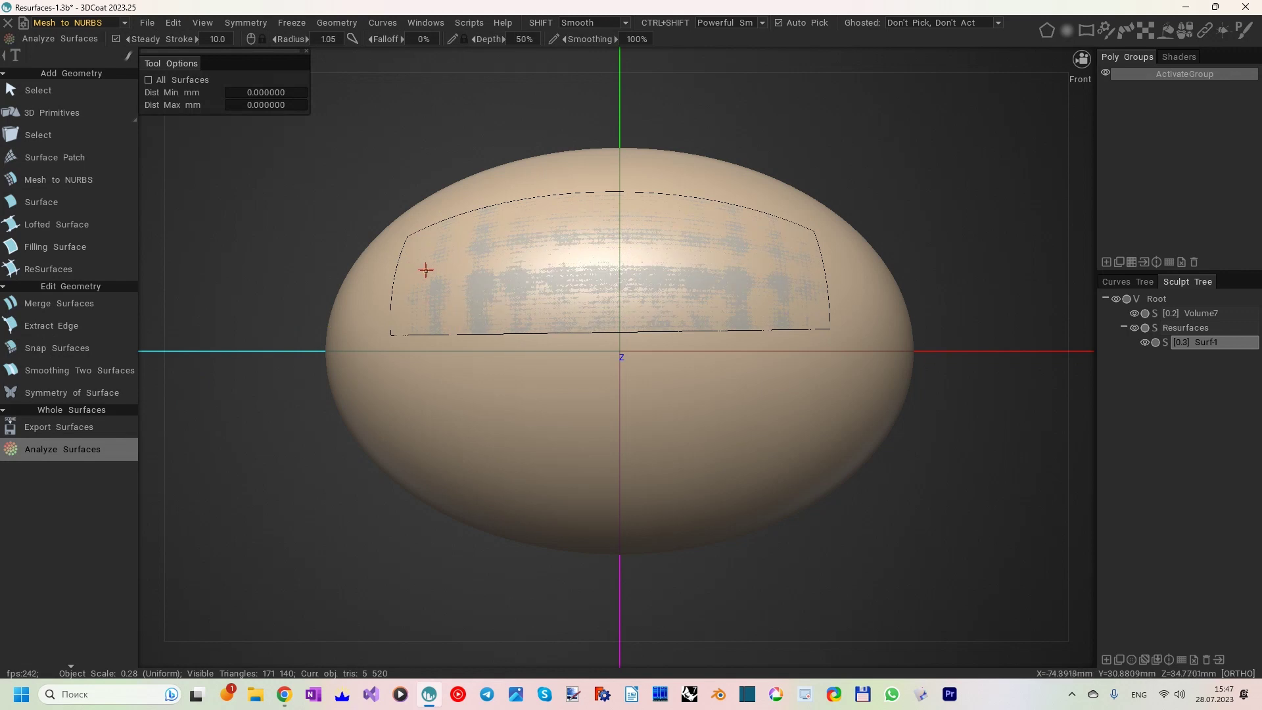
pyautogui.click(427, 270)
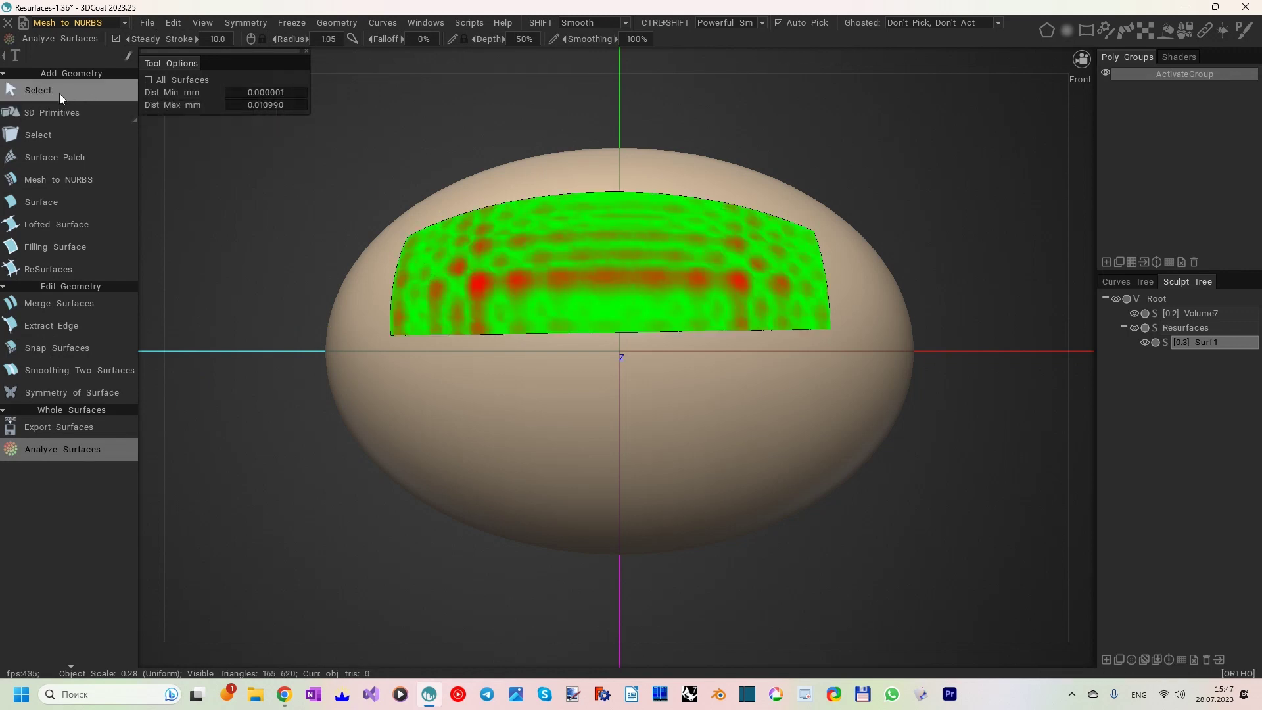
pyautogui.click(92, 92)
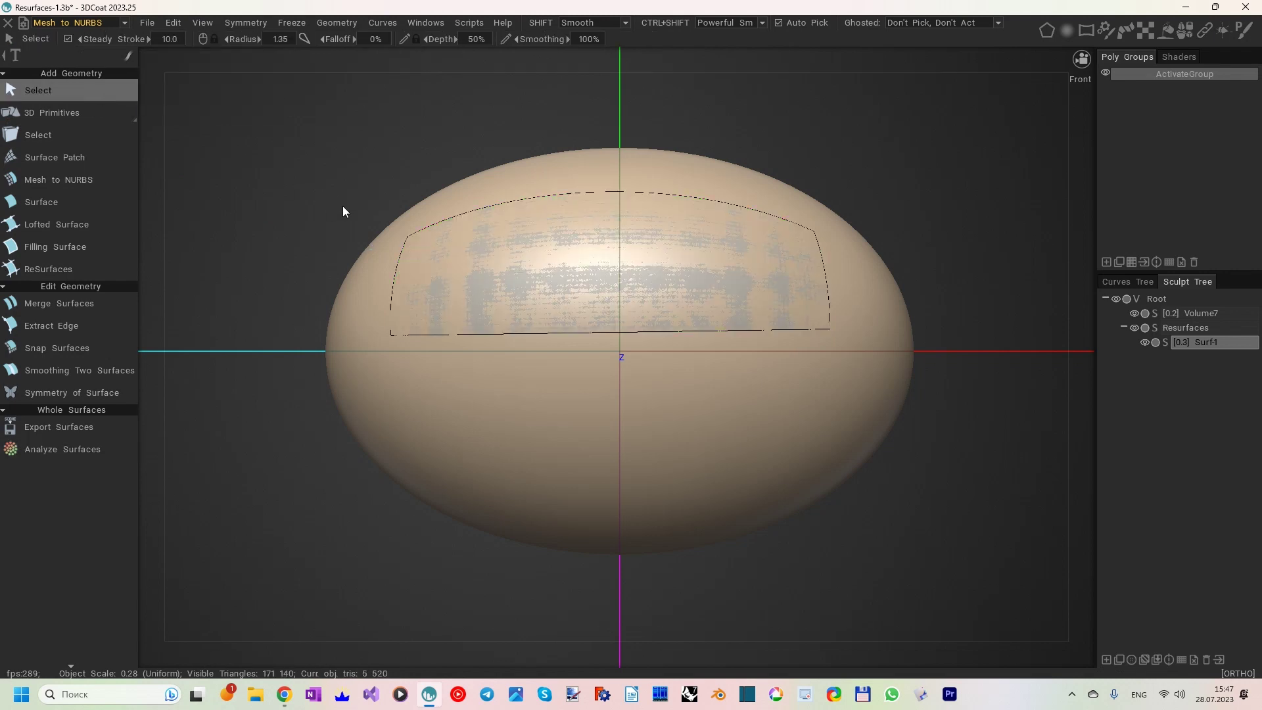
# - Enable Y-axis mirror symmetry and create a mirrored copy of the four-sided surface on the lower half of the ellipsoid
pyautogui.scroll(3, 388, 197)
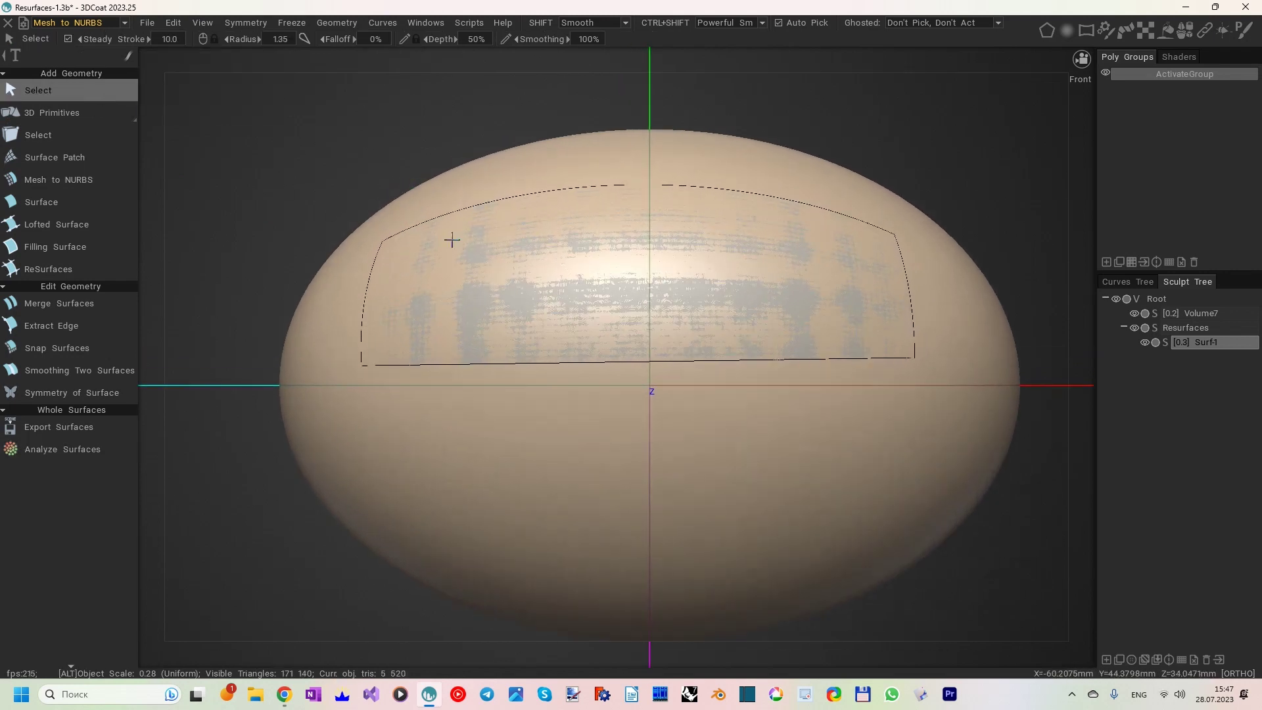
pyautogui.press('s')
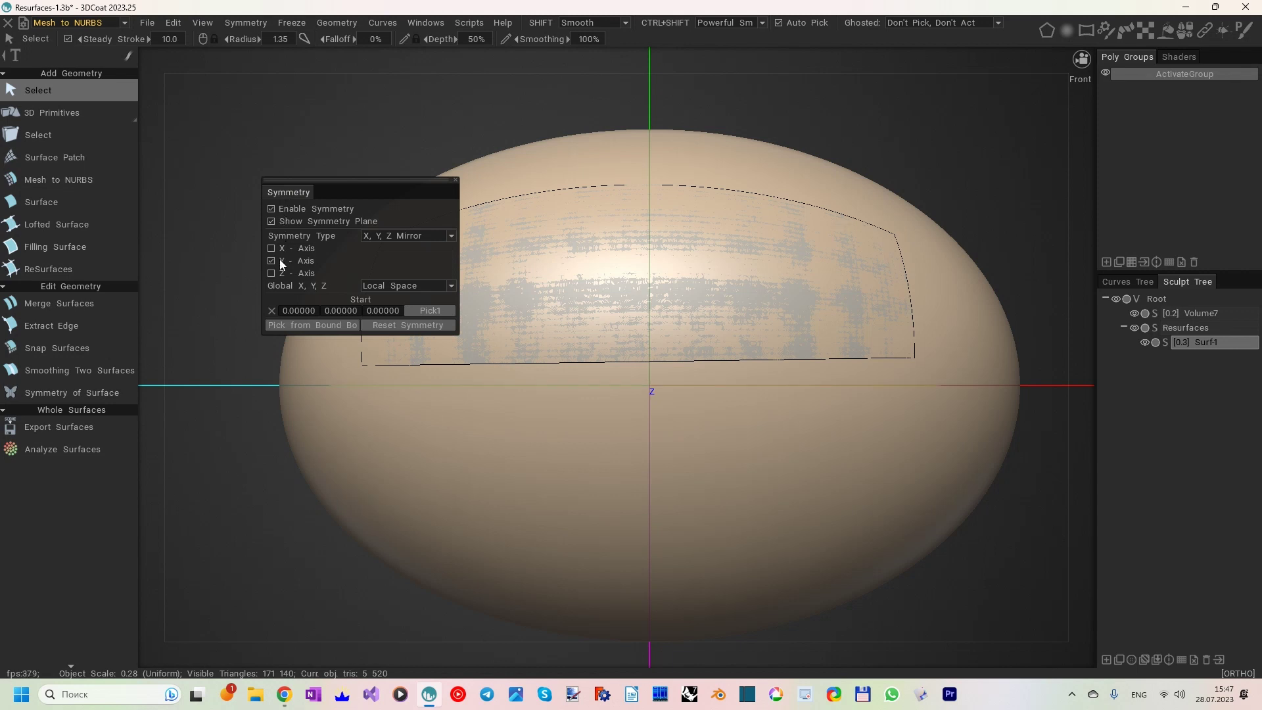
pyautogui.click(69, 393)
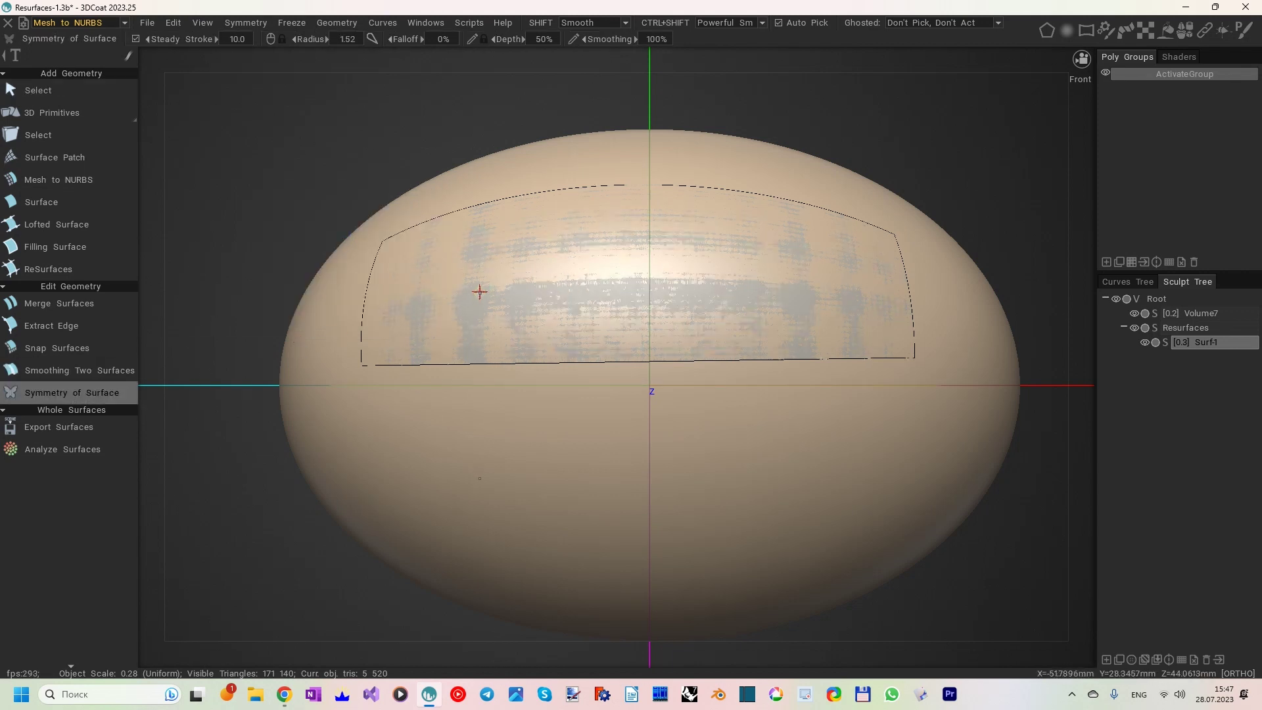
pyautogui.click(480, 292)
pyautogui.scroll(-3, 535, 369)
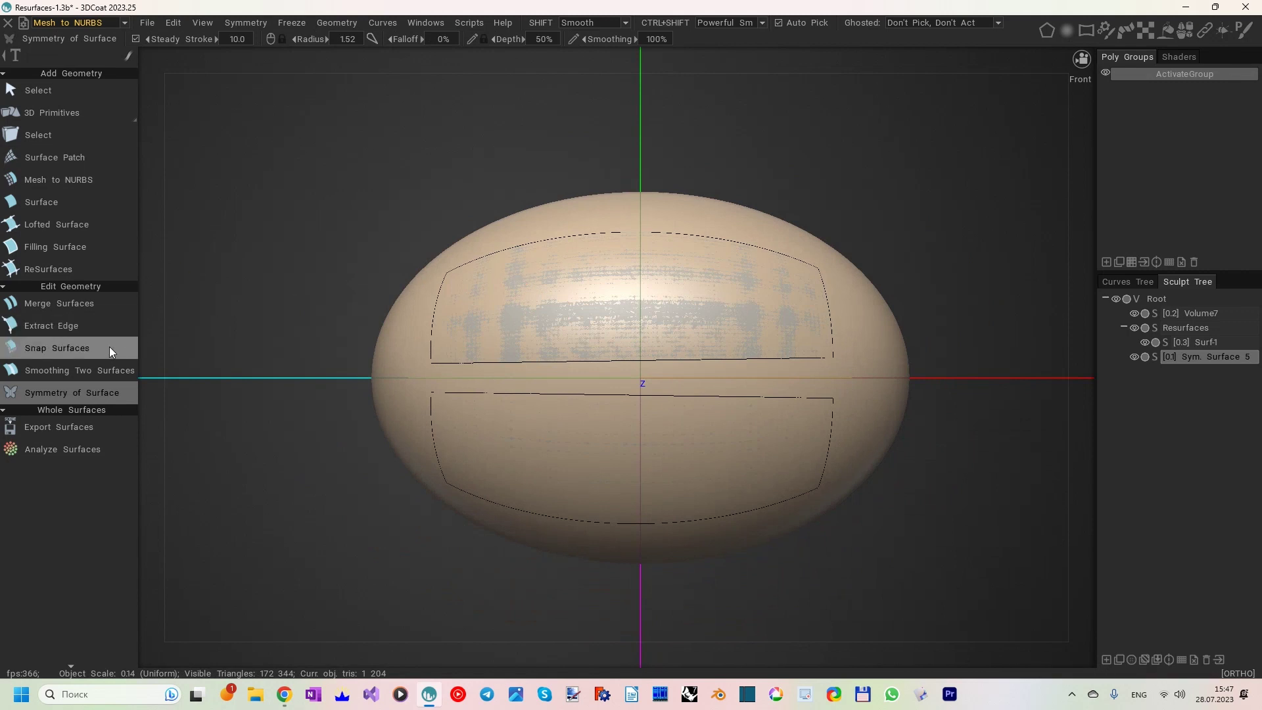
# - Merge the mirrored lower surface with the original upper surface into one continuous surface
pyautogui.click(62, 301)
pyautogui.click(556, 411)
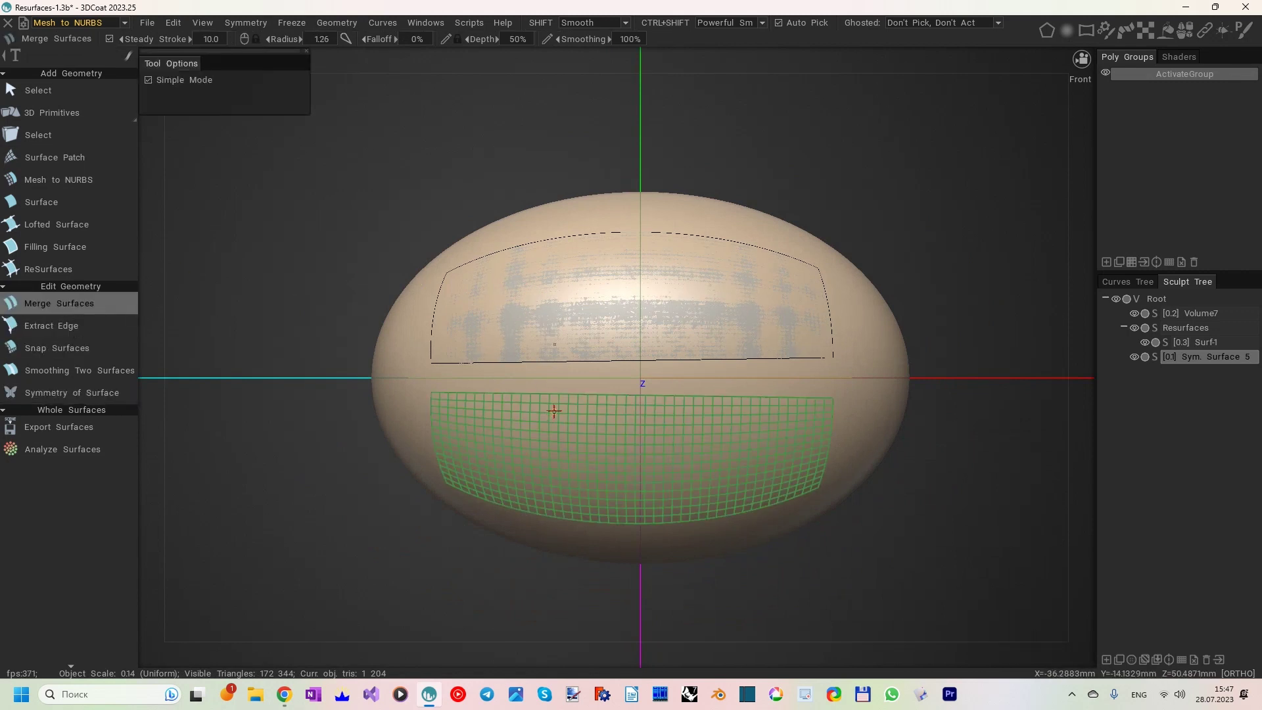
pyautogui.click(539, 313)
pyautogui.click(101, 93)
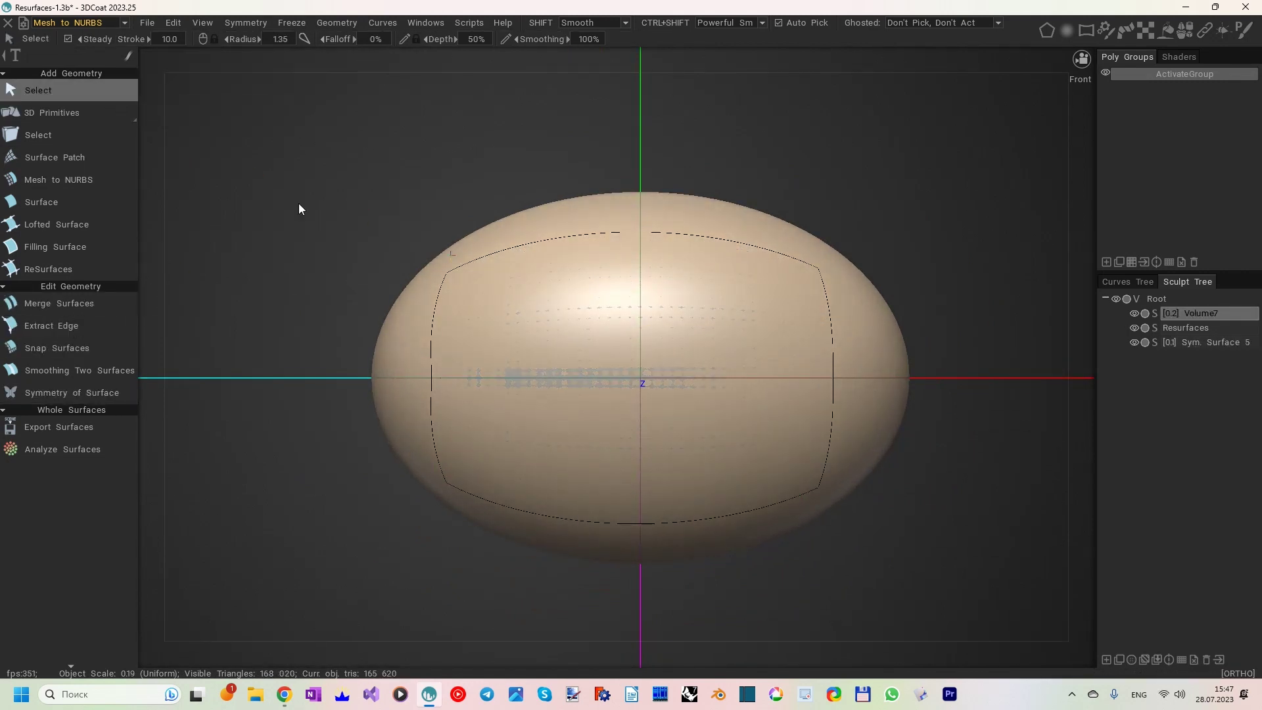
# - Open the merged surface, display its parameter lines, insert a V line and accept the surface
pyautogui.click(573, 351)
pyautogui.click(149, 105)
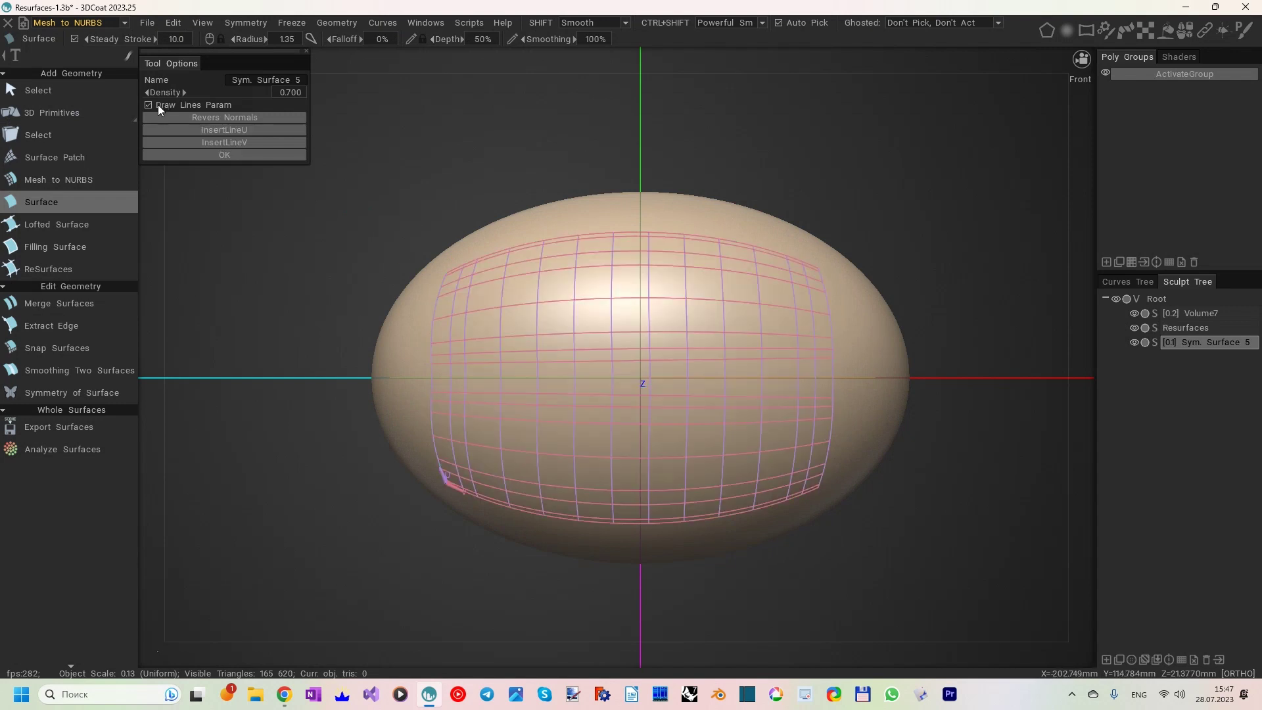
pyautogui.moveTo(344, 247); pyautogui.dragTo(354, 286, button='right')
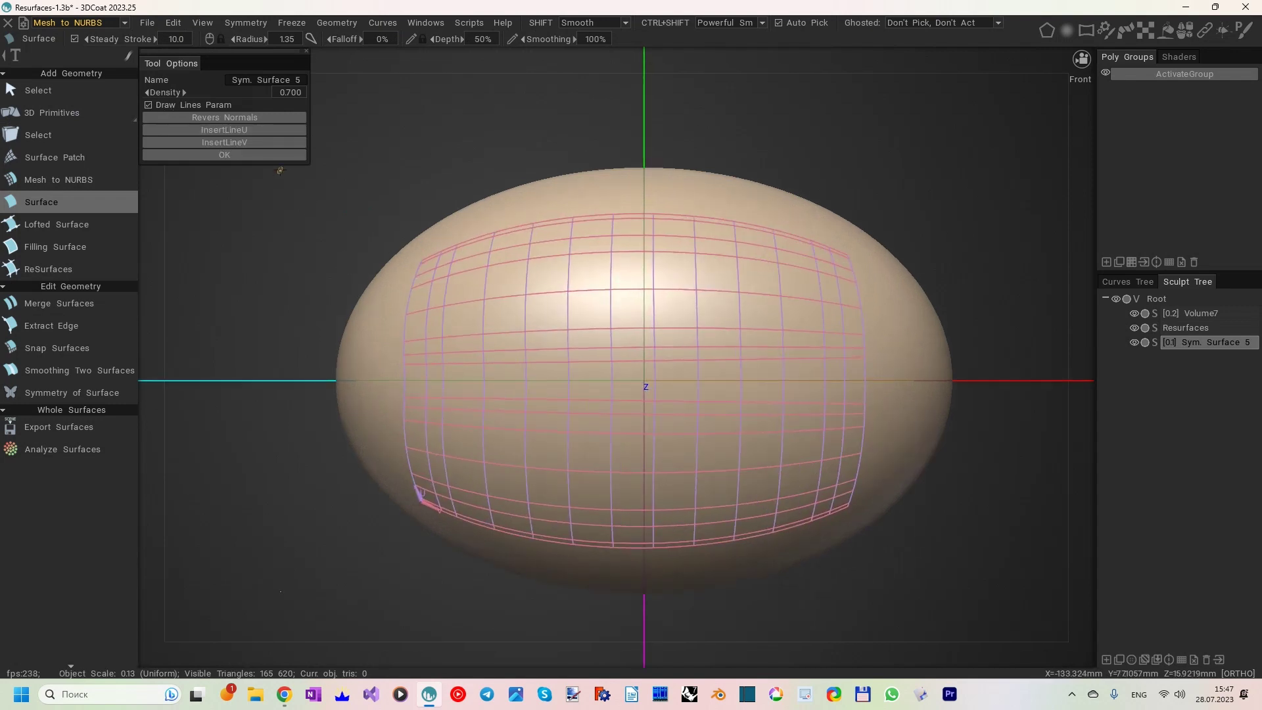
pyautogui.click(272, 143)
pyautogui.click(247, 156)
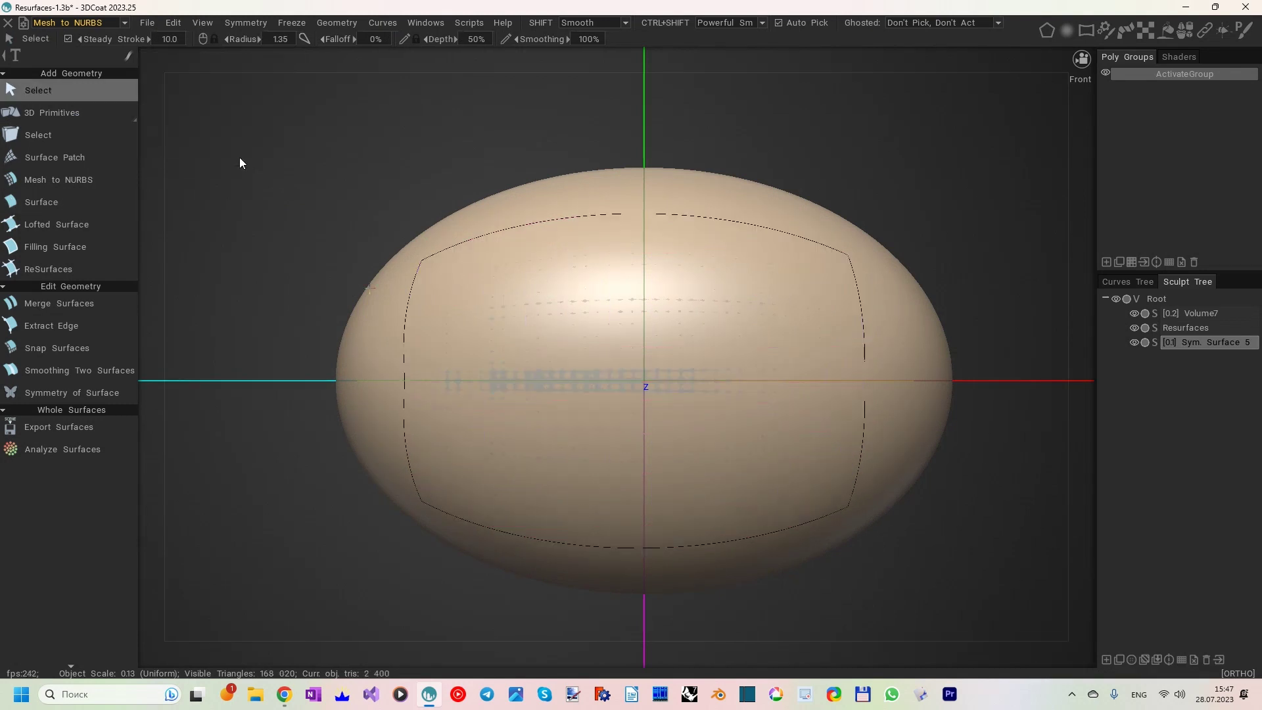
# - Snap the merged surface to the mesh and analyze its deviation
pyautogui.click(69, 347)
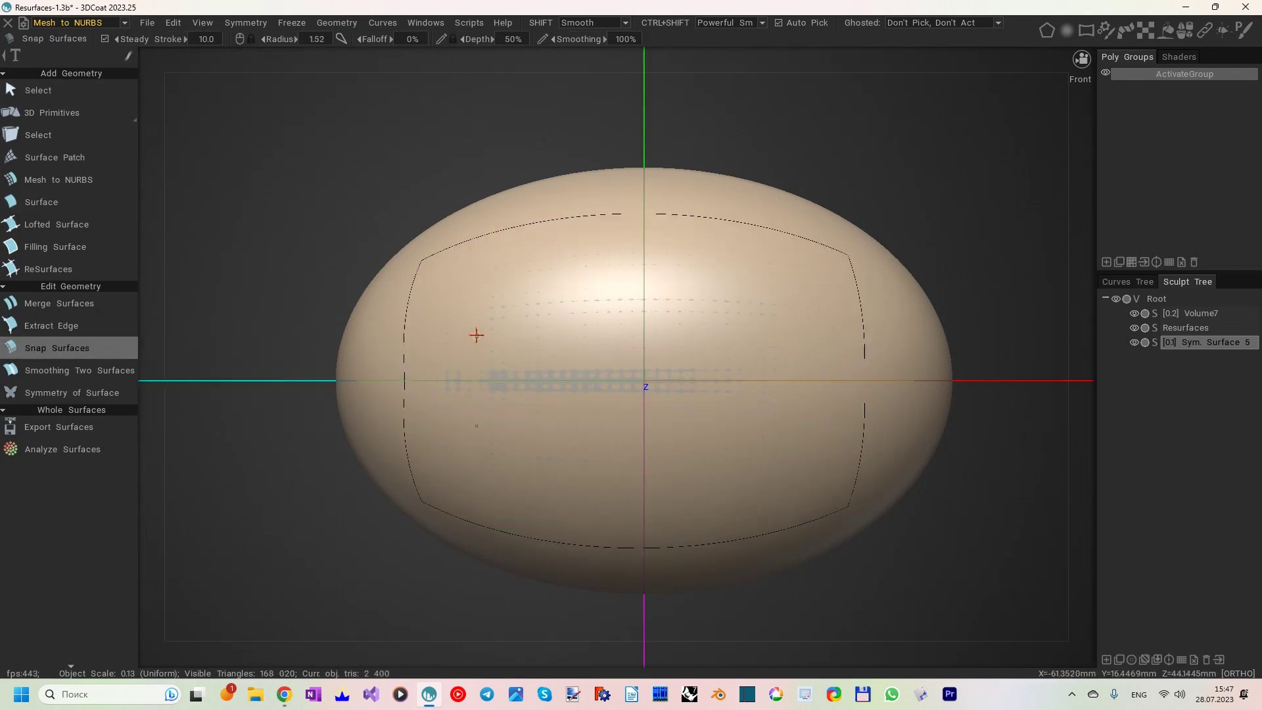
pyautogui.click(89, 450)
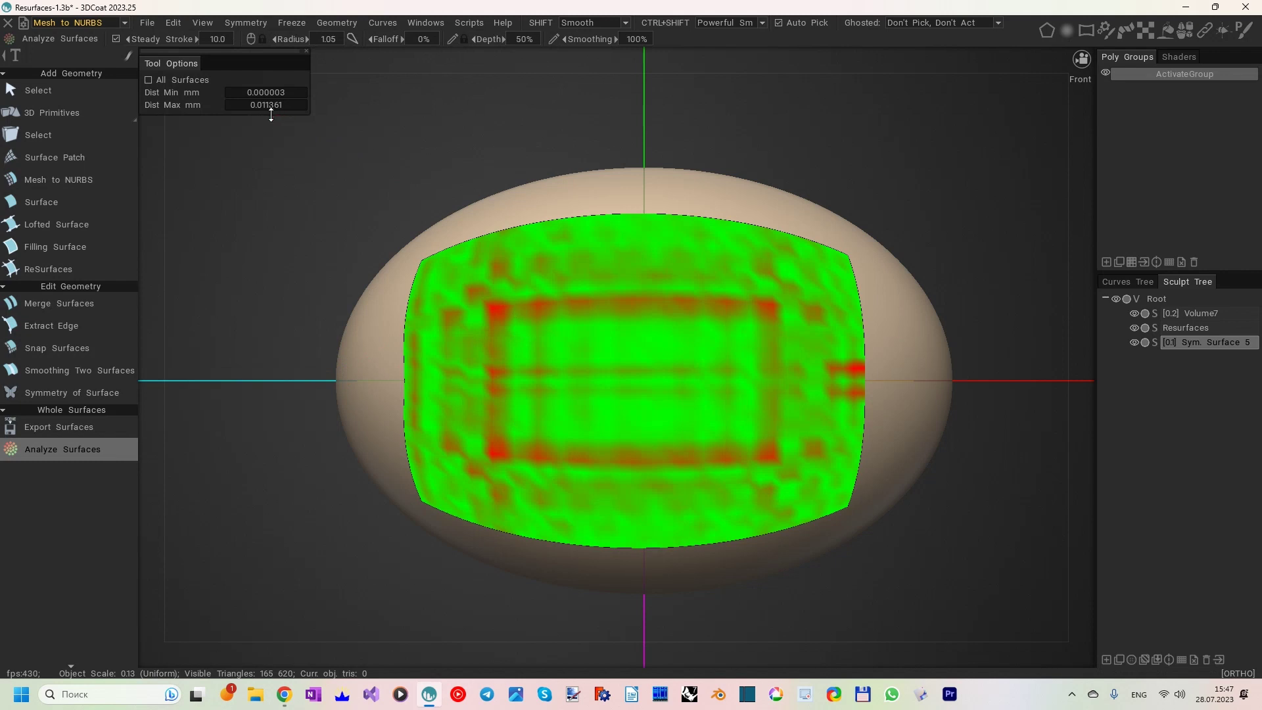
pyautogui.click(89, 89)
# - Switch the mirror symmetry from the Y axis to the Z axis and mirror the merged surface to the ellipsoid's opposite side
pyautogui.scroll(-2, 405, 262)
pyautogui.keyDown('alt'); pyautogui.moveTo(453, 419); pyautogui.dragTo(487, 215); pyautogui.keyUp('alt')
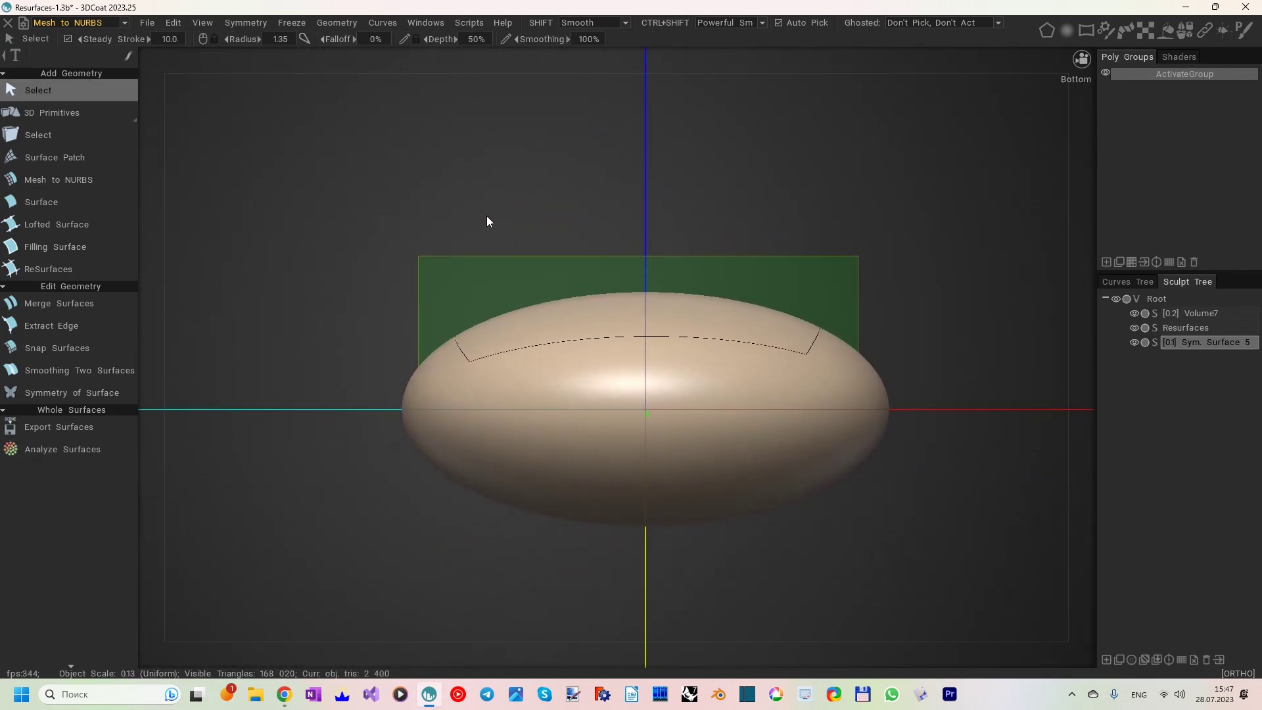
pyautogui.press('s')
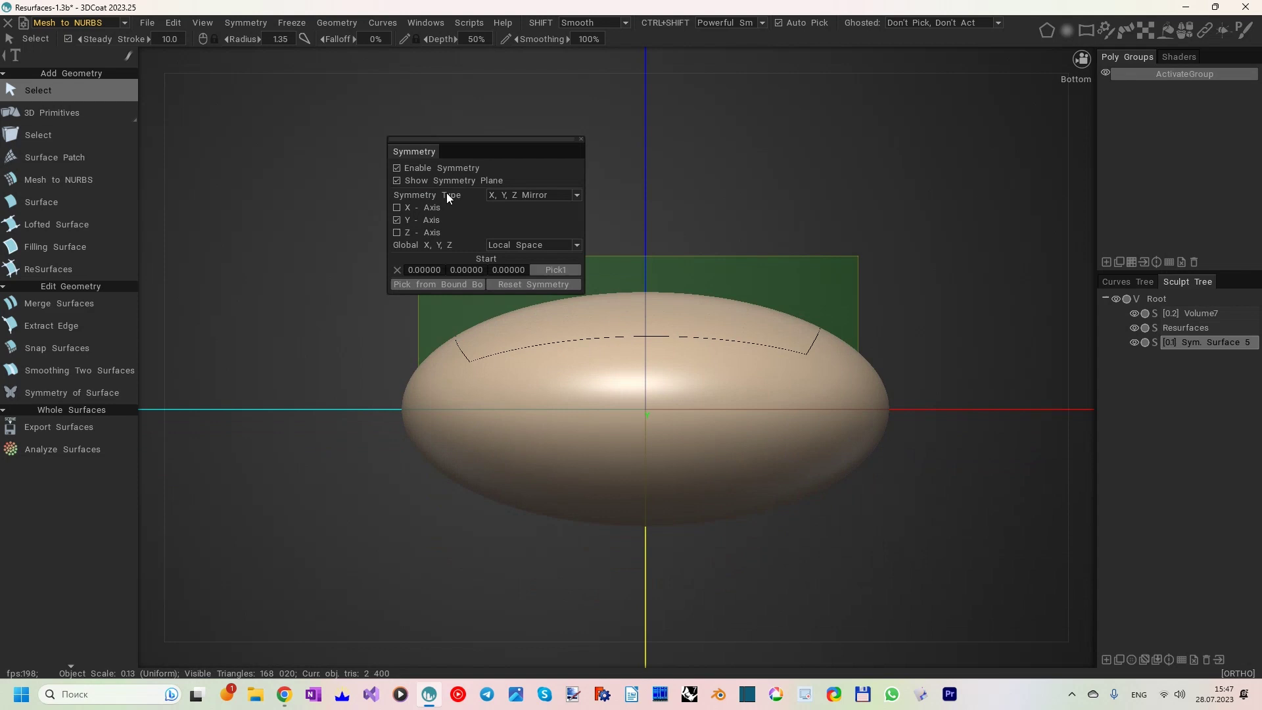
pyautogui.click(398, 221)
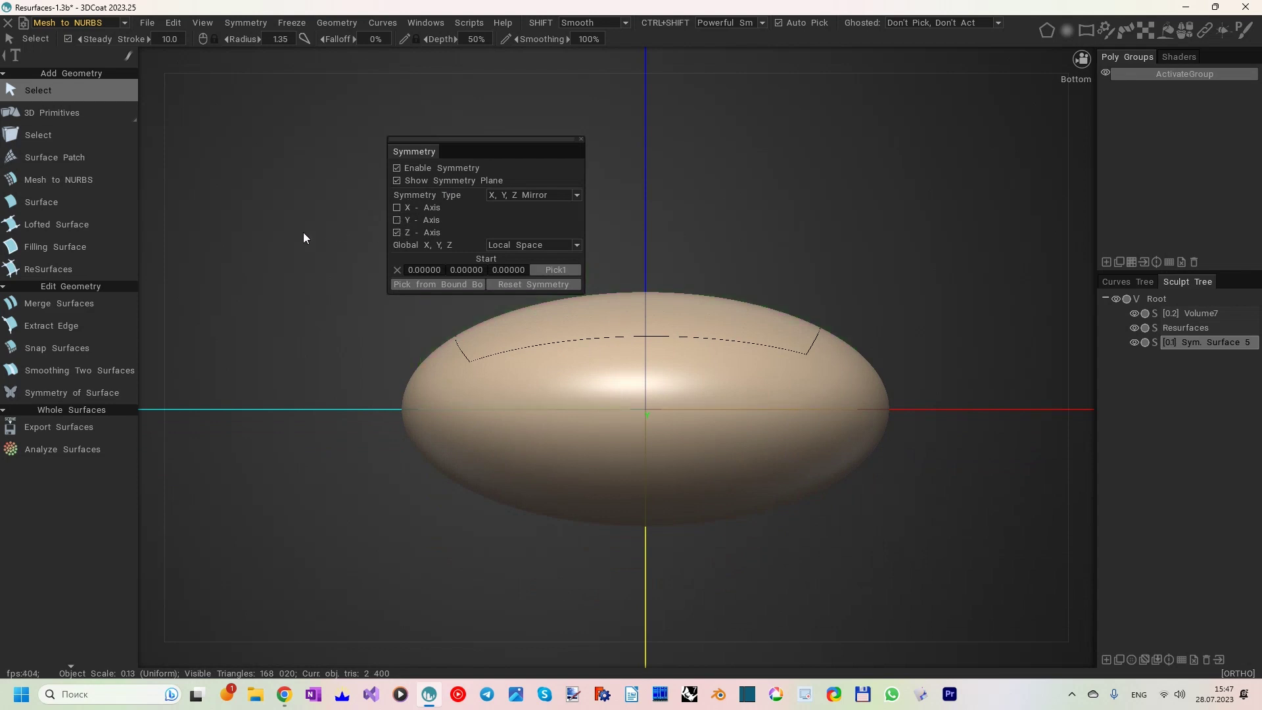
pyautogui.click(57, 392)
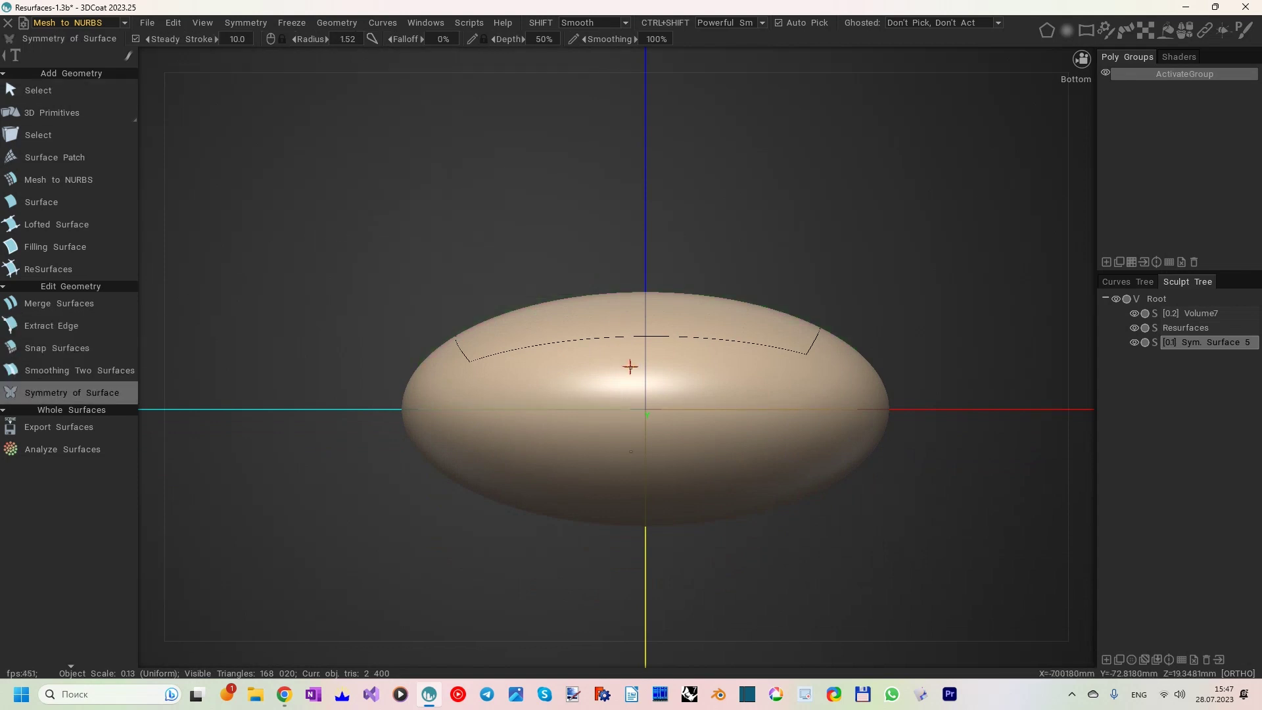
pyautogui.click(595, 322)
pyautogui.scroll(3, 447, 230)
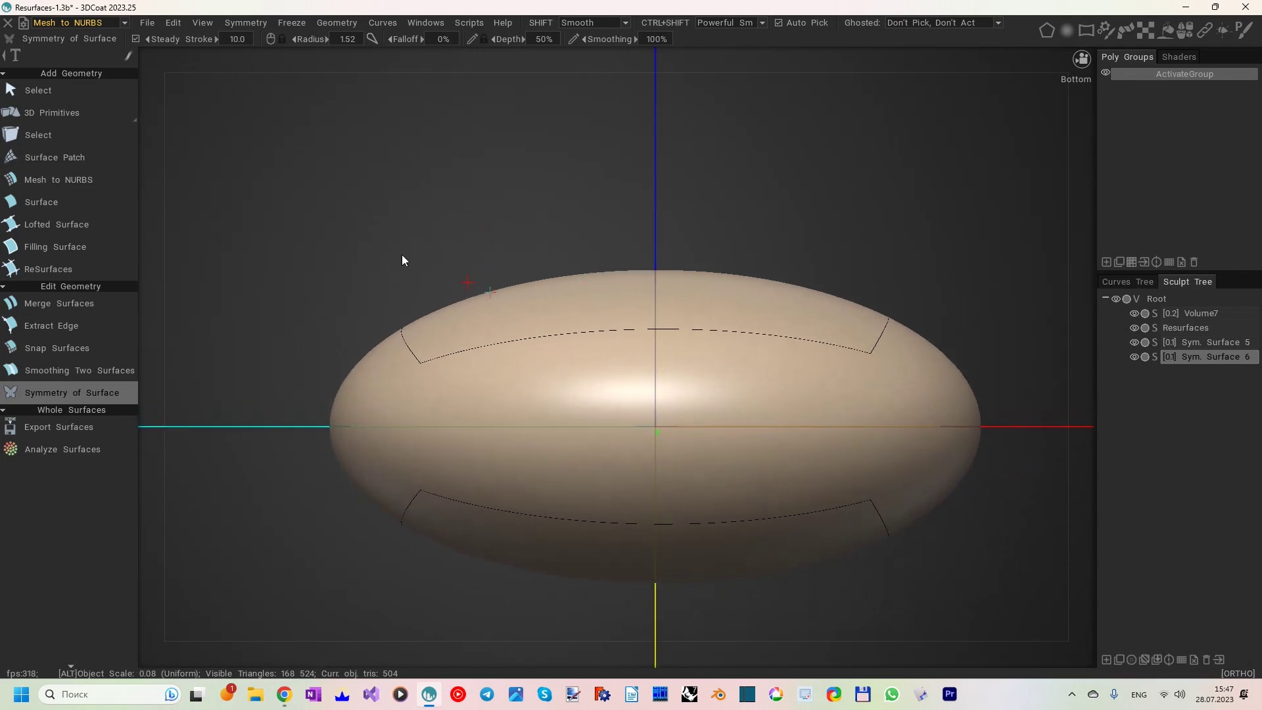
pyautogui.click(41, 90)
# - Draw two ReSurfaces polygon curves on the underside, joining the facing corners of the two mirrored surfaces at both ends
pyautogui.keyDown('alt'); pyautogui.moveTo(349, 204); pyautogui.dragTo(357, 130, button='middle'); pyautogui.keyUp('alt')
pyautogui.keyDown('alt'); pyautogui.moveTo(357, 130); pyautogui.dragTo(416, 196, button='right'); pyautogui.keyUp('alt')
pyautogui.keyDown('alt'); pyautogui.moveTo(474, 240); pyautogui.dragTo(452, 236, button='middle'); pyautogui.keyUp('alt')
pyautogui.keyDown('alt'); pyautogui.moveTo(440, 234); pyautogui.dragTo(483, 211); pyautogui.keyUp('alt')
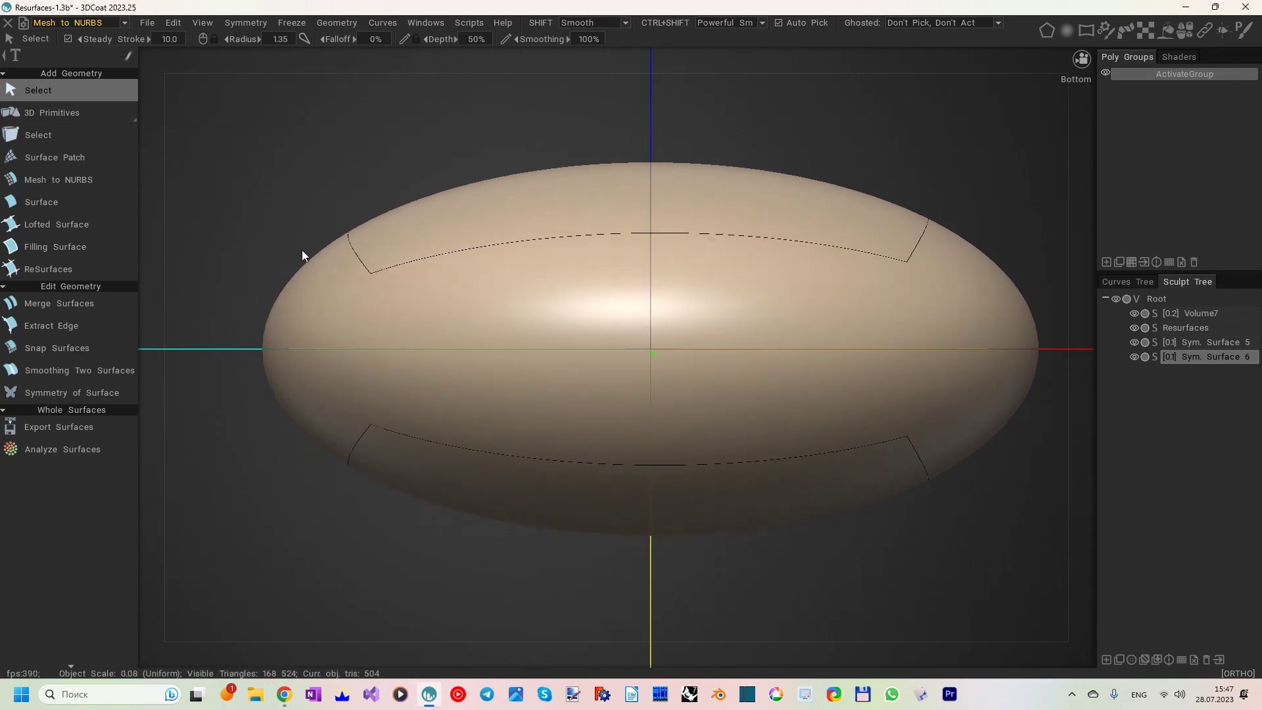
pyautogui.press('s')
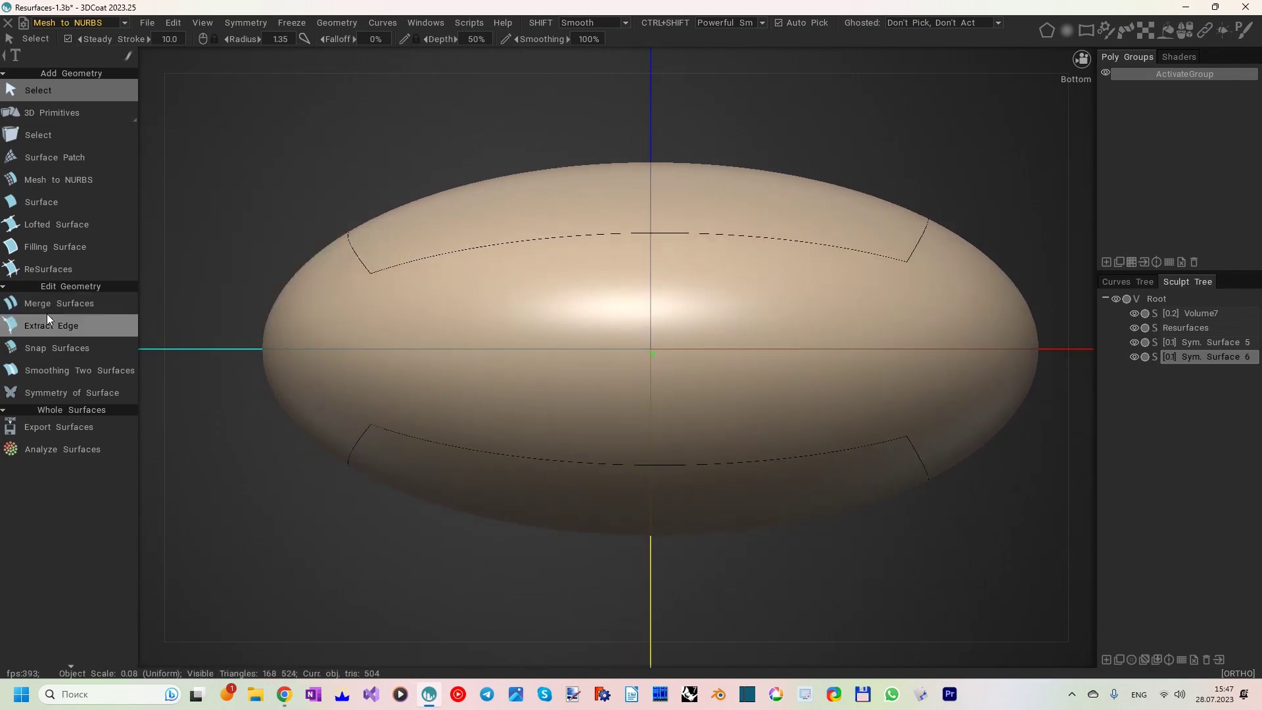
pyautogui.click(89, 271)
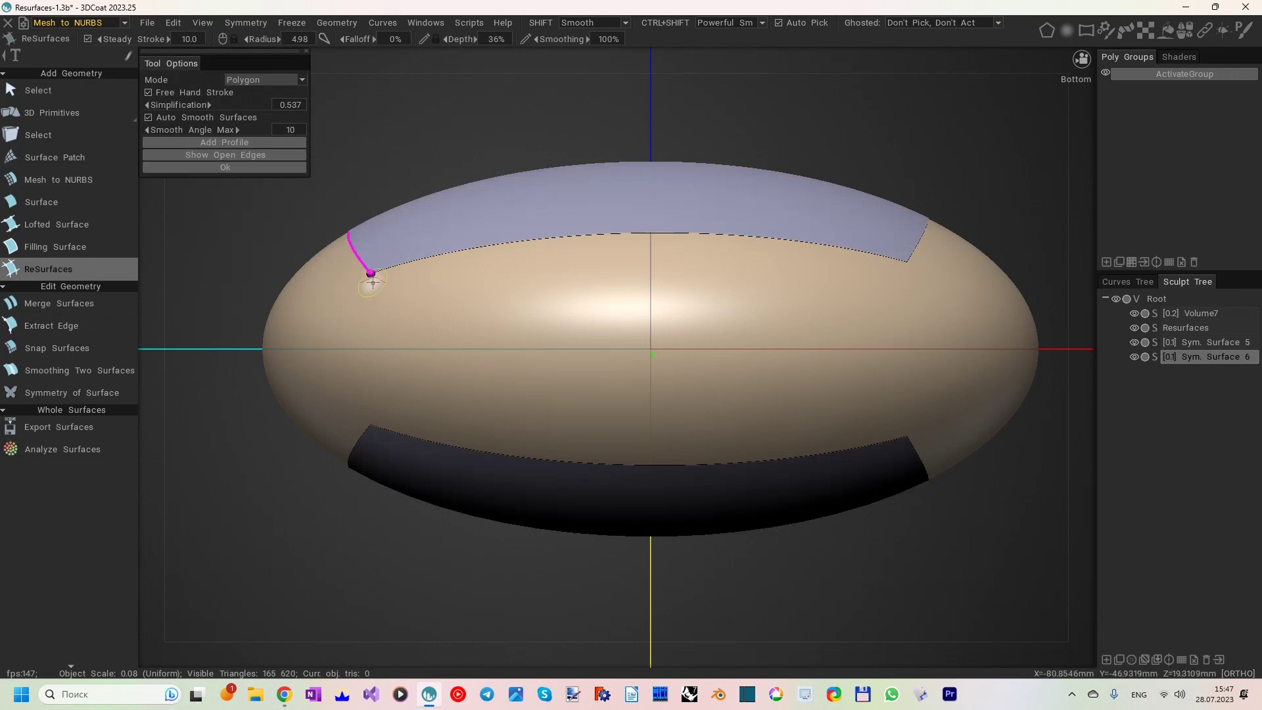
pyautogui.click(372, 421)
pyautogui.keyDown('alt'); pyautogui.moveTo(696, 358); pyautogui.dragTo(680, 361); pyautogui.keyUp('alt')
pyautogui.keyDown('alt'); pyautogui.moveTo(847, 360); pyautogui.dragTo(594, 340, button='middle'); pyautogui.keyUp('alt')
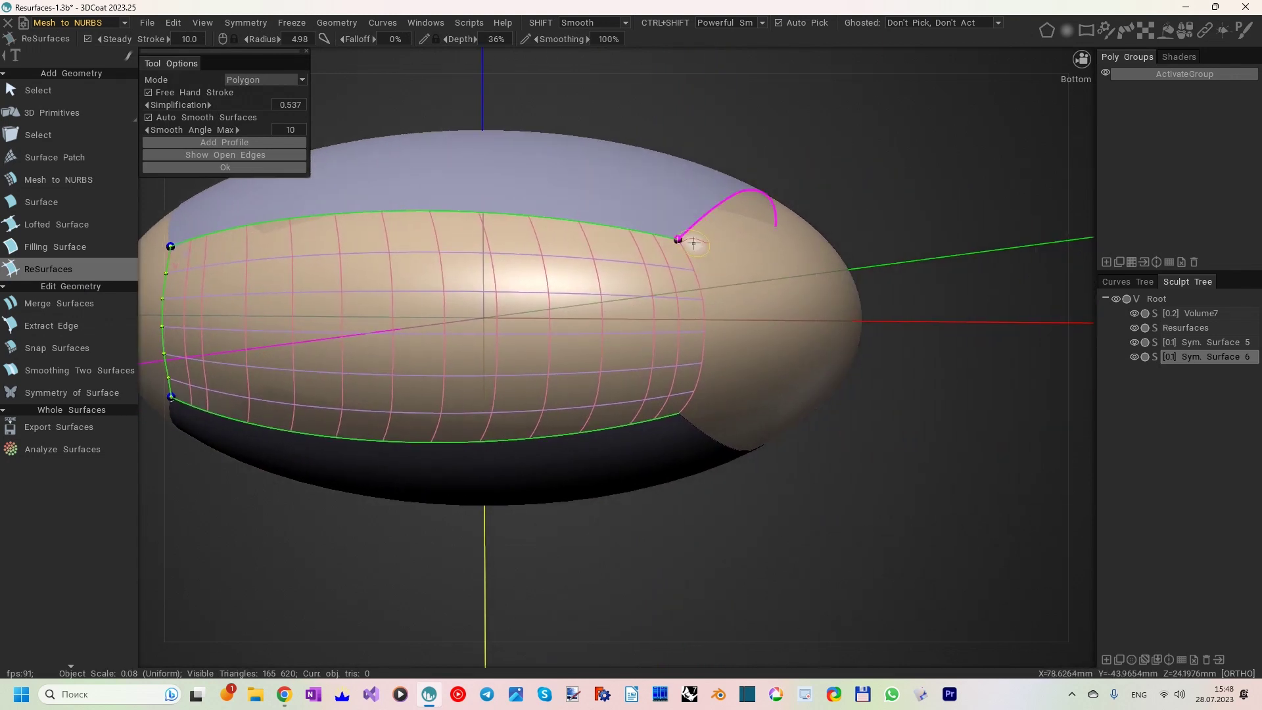
pyautogui.click(681, 402)
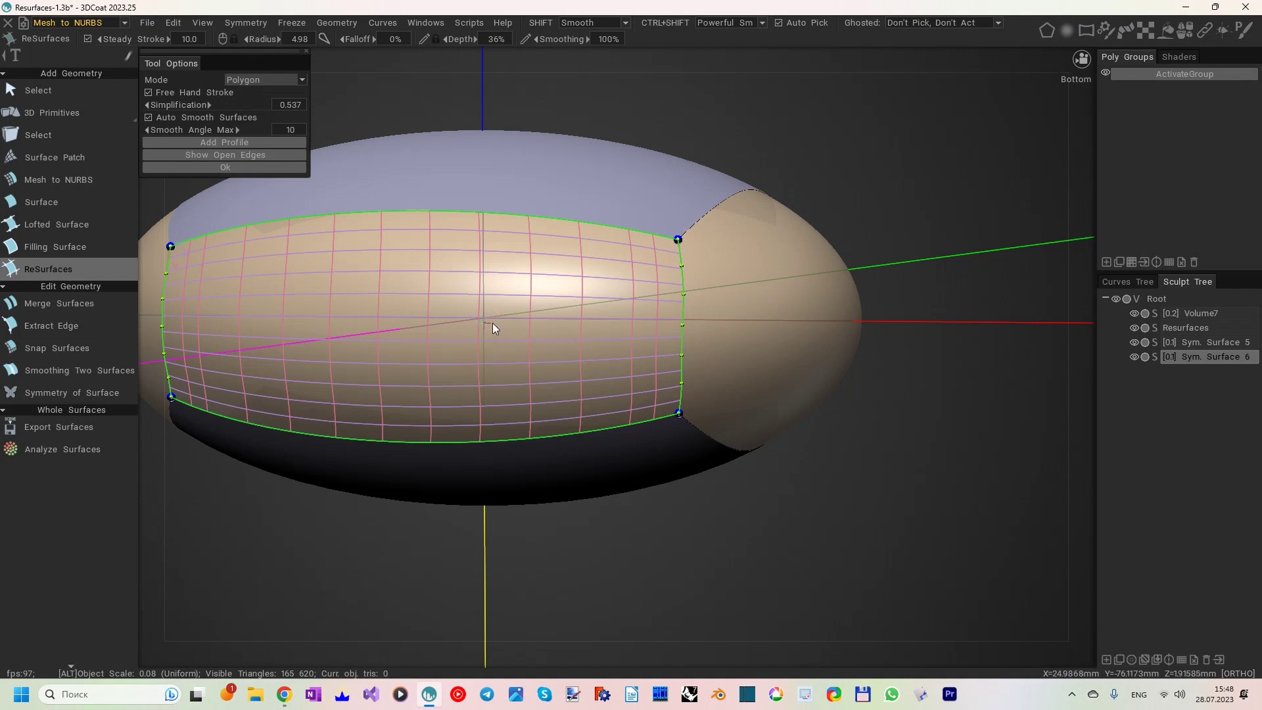
# - Check the closed curve network on the underside and create the bridging surface from it
pyautogui.keyDown('alt'); pyautogui.moveTo(493, 323); pyautogui.dragTo(572, 302); pyautogui.keyUp('alt')
pyautogui.keyDown('alt'); pyautogui.moveTo(476, 302); pyautogui.dragTo(758, 296, button='middle'); pyautogui.keyUp('alt')
pyautogui.keyDown('alt'); pyautogui.moveTo(758, 296); pyautogui.dragTo(697, 279); pyautogui.keyUp('alt')
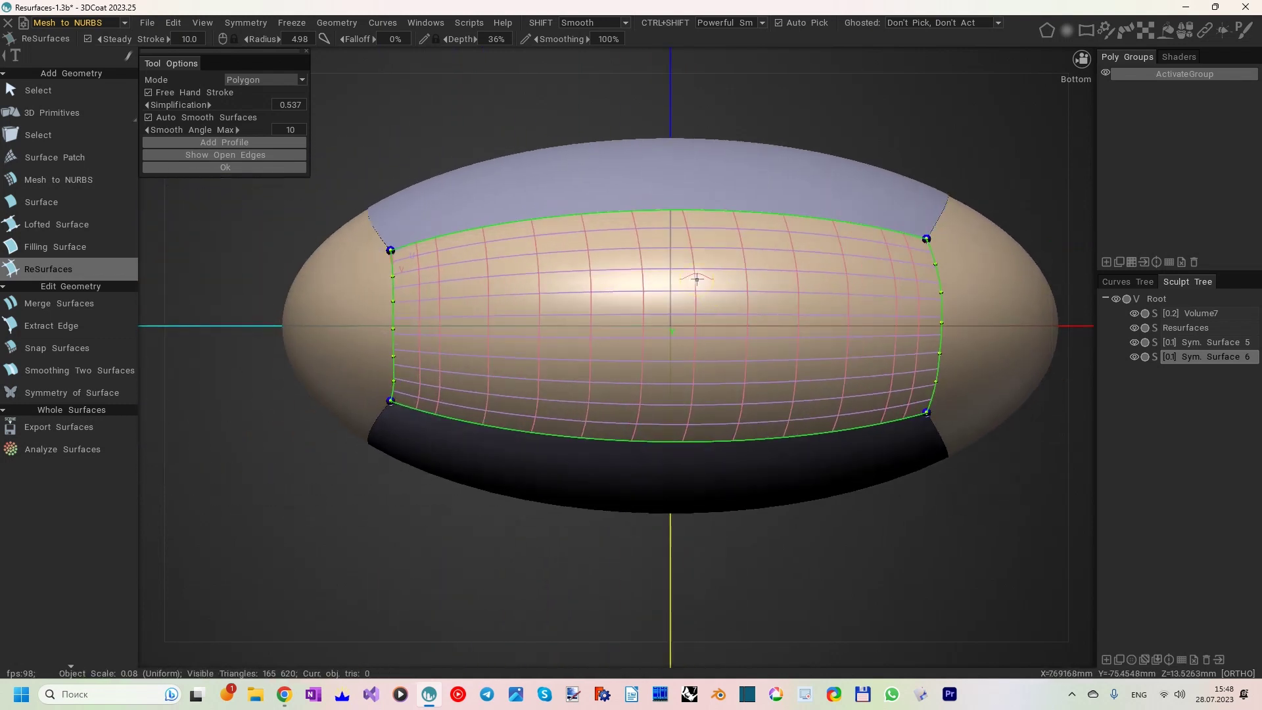
pyautogui.scroll(2, 697, 286)
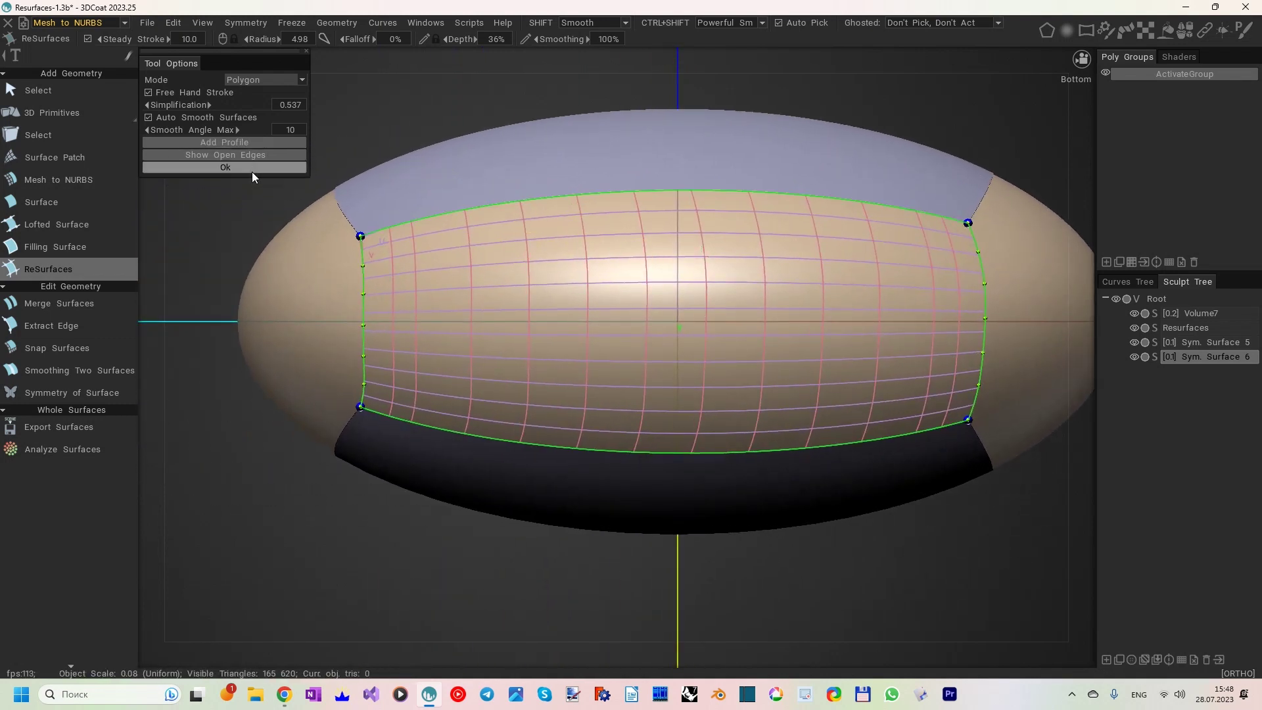
pyautogui.click(251, 167)
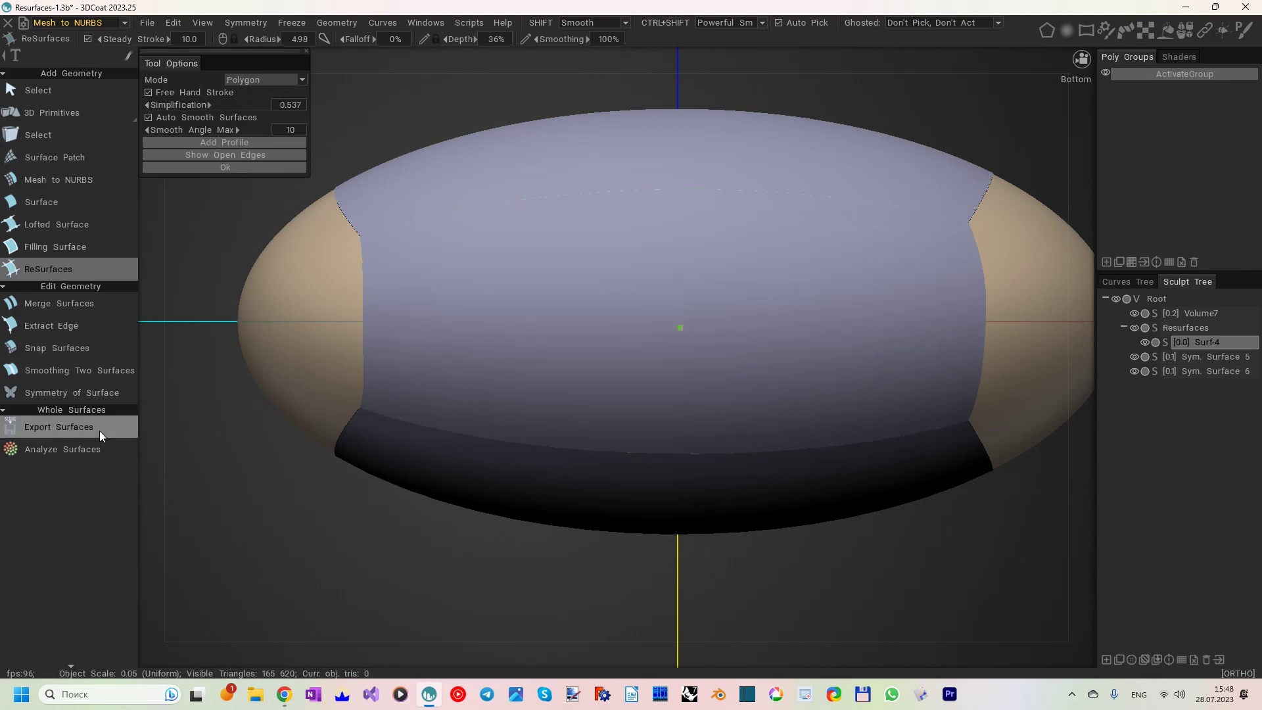
# - Analyze the new bridging surface's deviation from the mesh
pyautogui.click(75, 450)
pyautogui.click(480, 306)
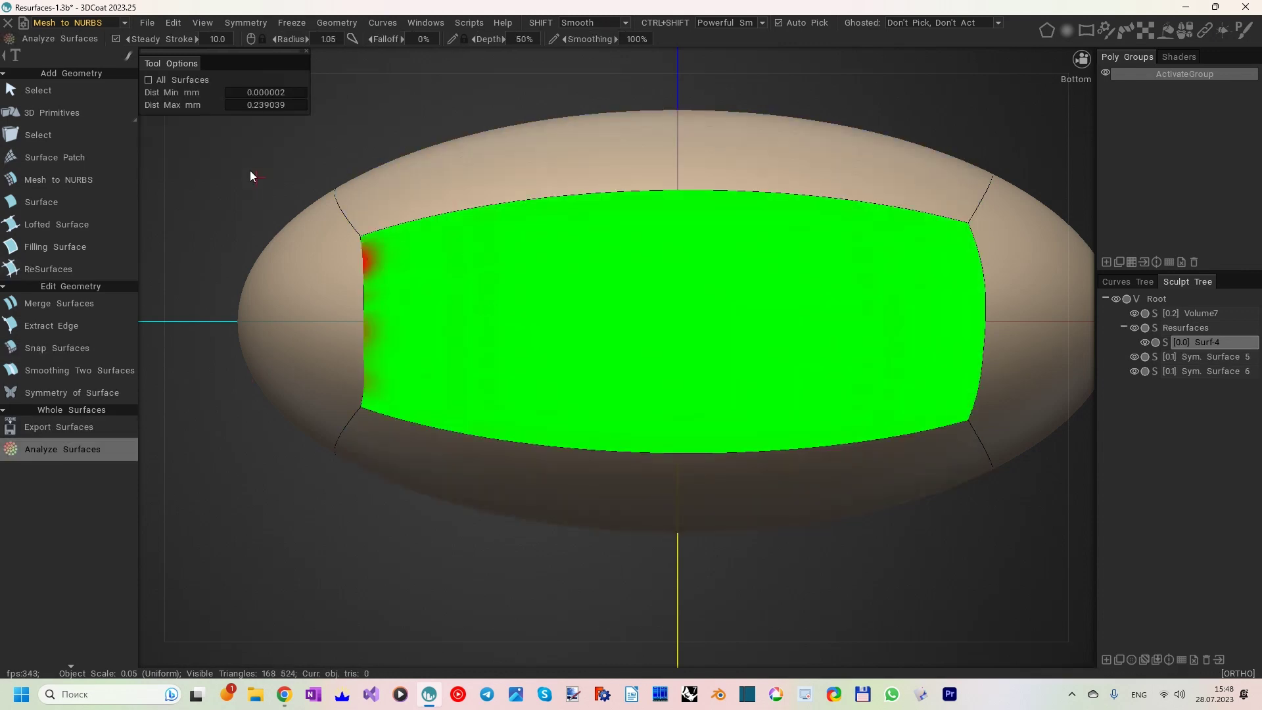
pyautogui.click(63, 92)
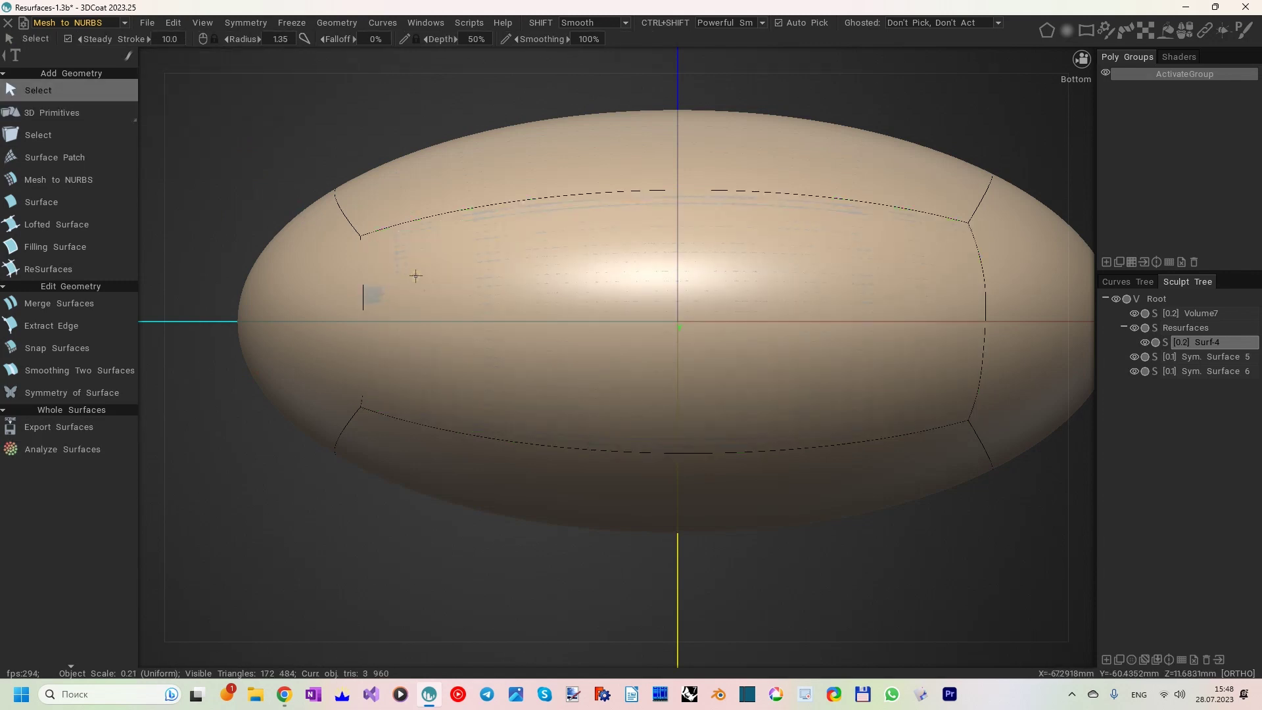
# - Open the bridging surface, display its parameter lines and accept it
pyautogui.doubleClick(417, 278)
pyautogui.click(149, 105)
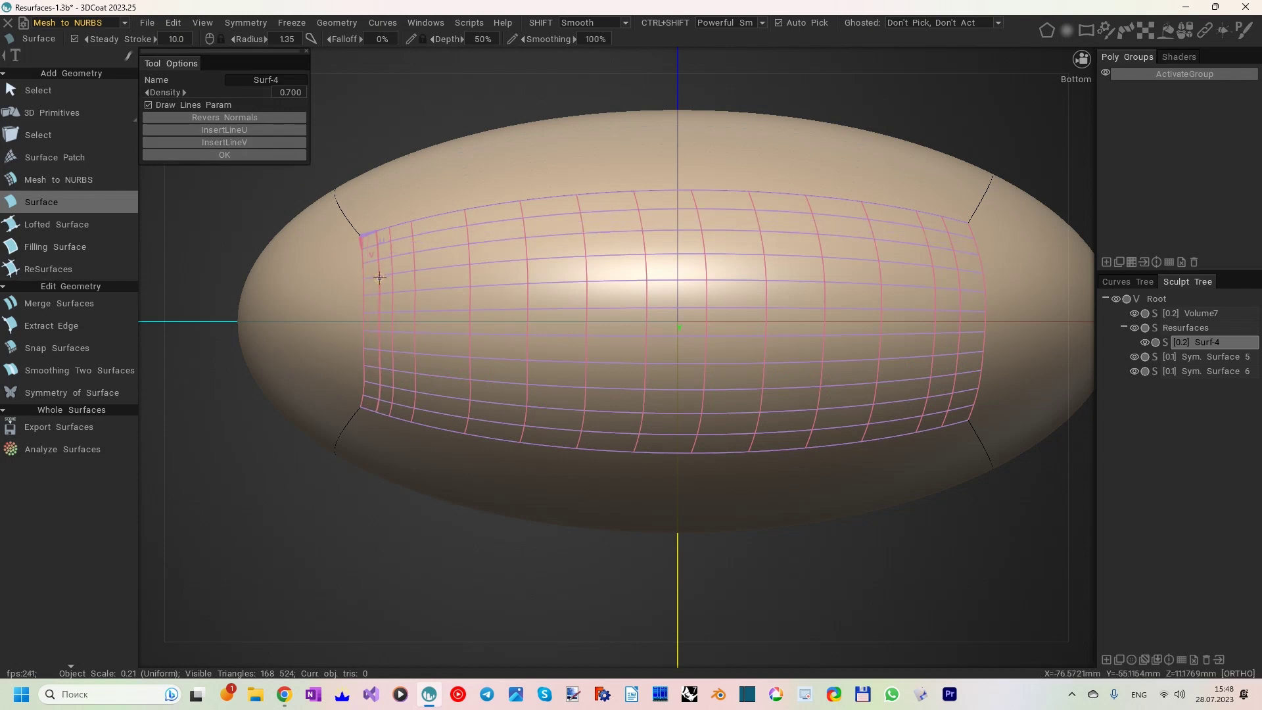
pyautogui.click(251, 155)
# - Snap the bridging surface to the mesh, analyze its deviation again and view the ellipsoid's open end
pyautogui.click(73, 352)
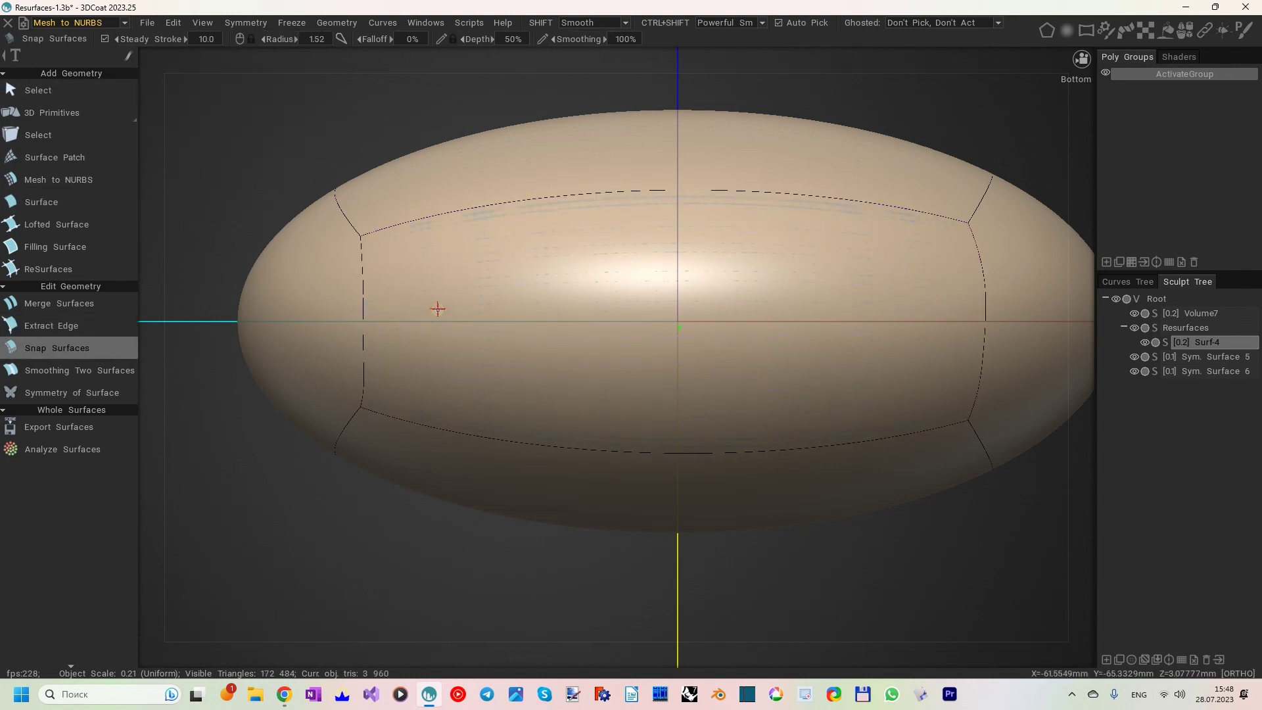
pyautogui.click(61, 447)
pyautogui.click(477, 274)
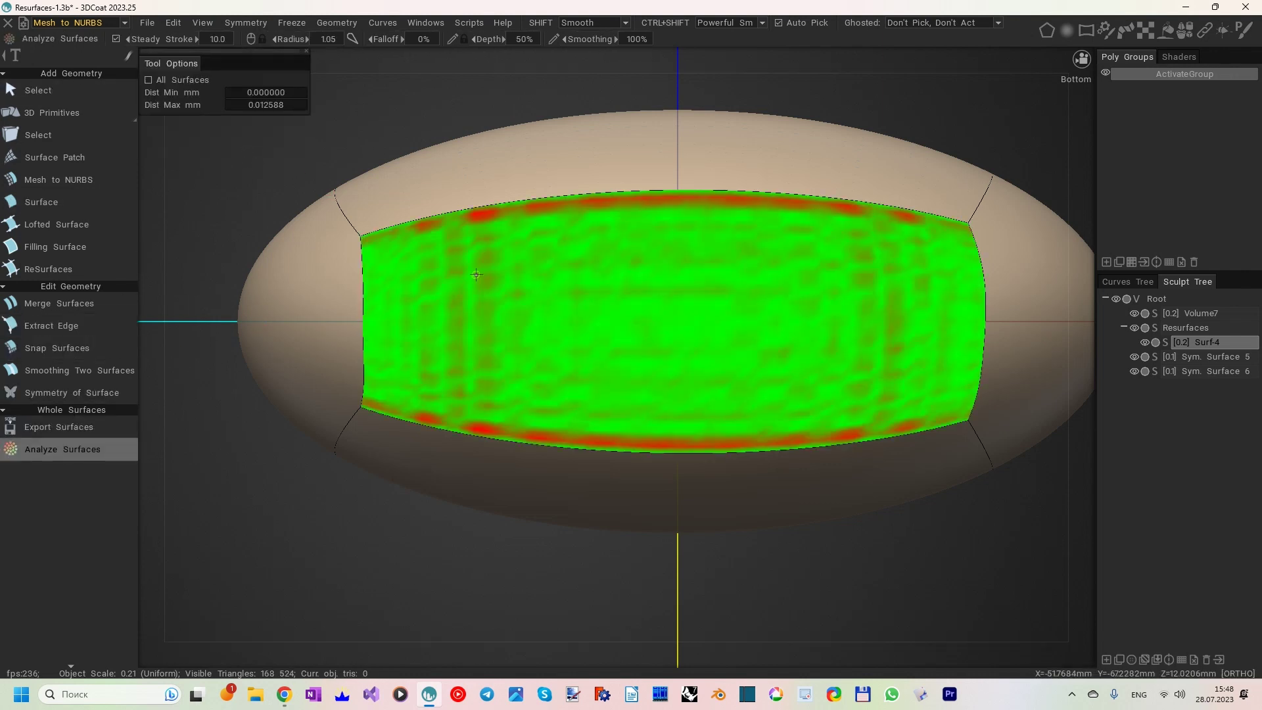
pyautogui.click(69, 93)
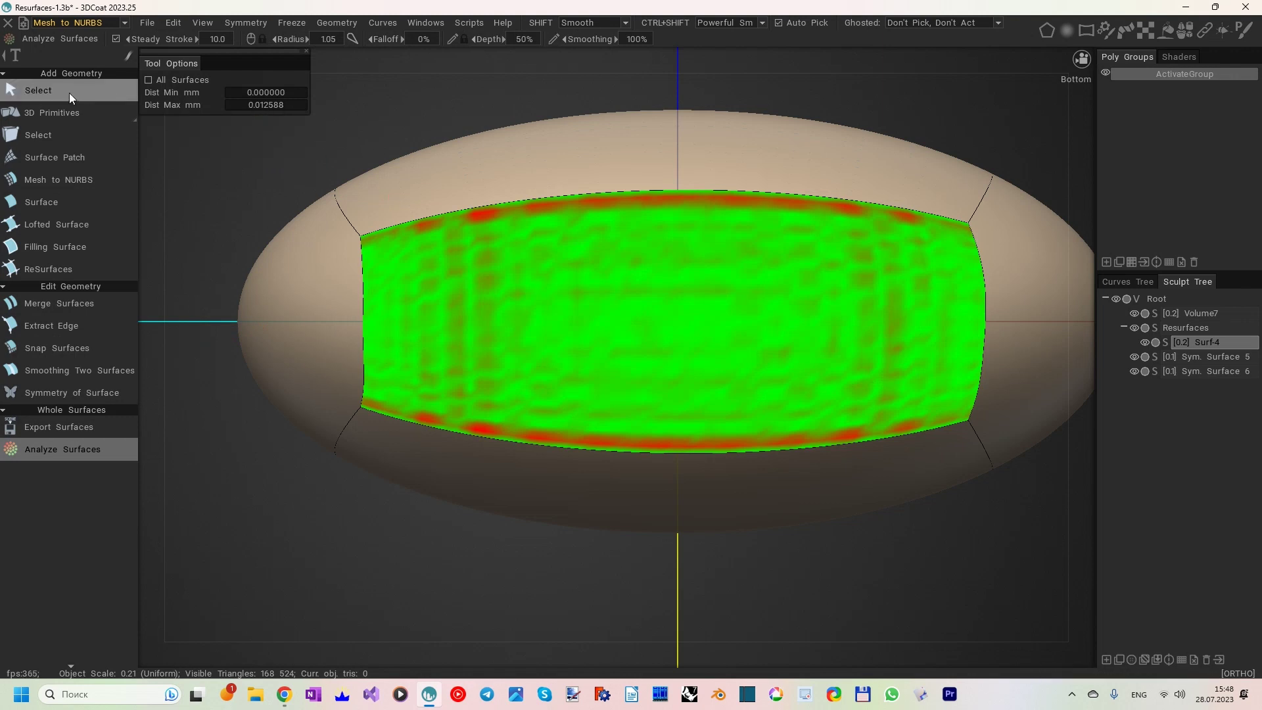
pyautogui.keyDown('alt'); pyautogui.moveTo(372, 266); pyautogui.dragTo(401, 205, button='right'); pyautogui.keyUp('alt')
pyautogui.keyDown('alt'); pyautogui.moveTo(401, 205); pyautogui.dragTo(428, 180); pyautogui.keyUp('alt')
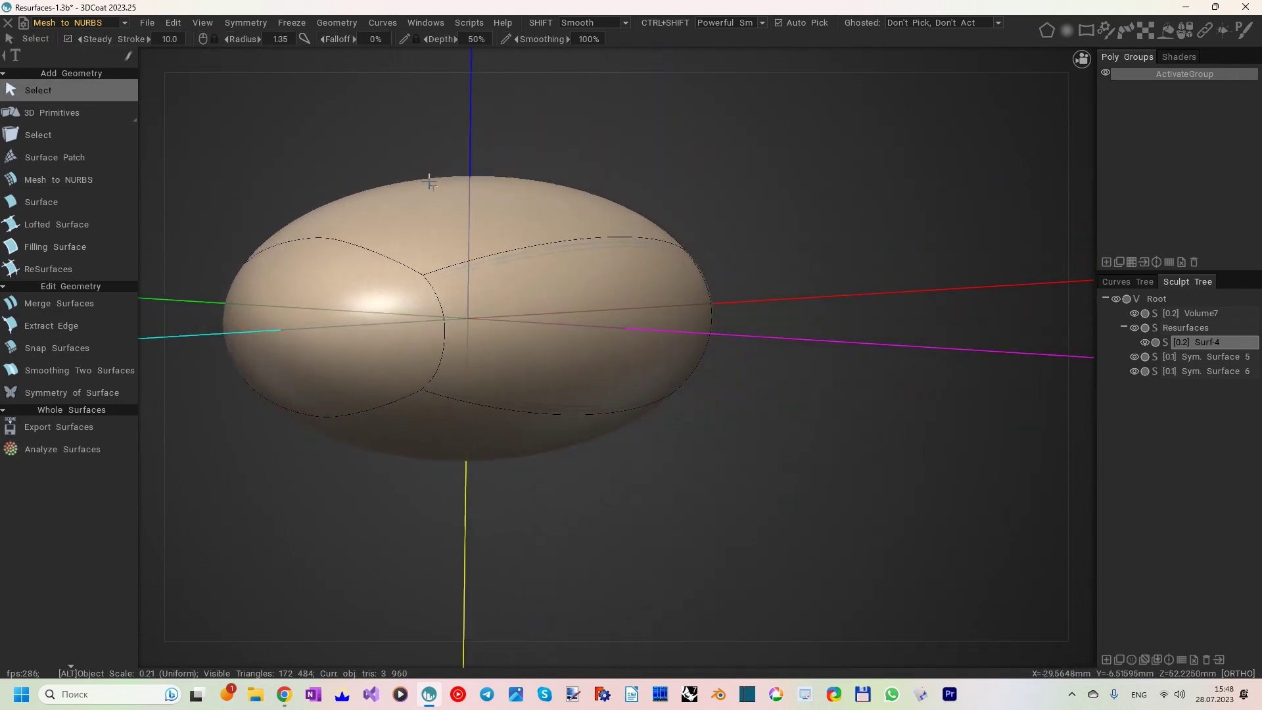
# - Enable symmetry about the Y axis only and mirror the bridging surface to the opposite side of the ellipsoid with Symmetry of Surface
pyautogui.keyDown('alt'); pyautogui.moveTo(428, 180); pyautogui.dragTo(580, 200, button='middle'); pyautogui.keyUp('alt')
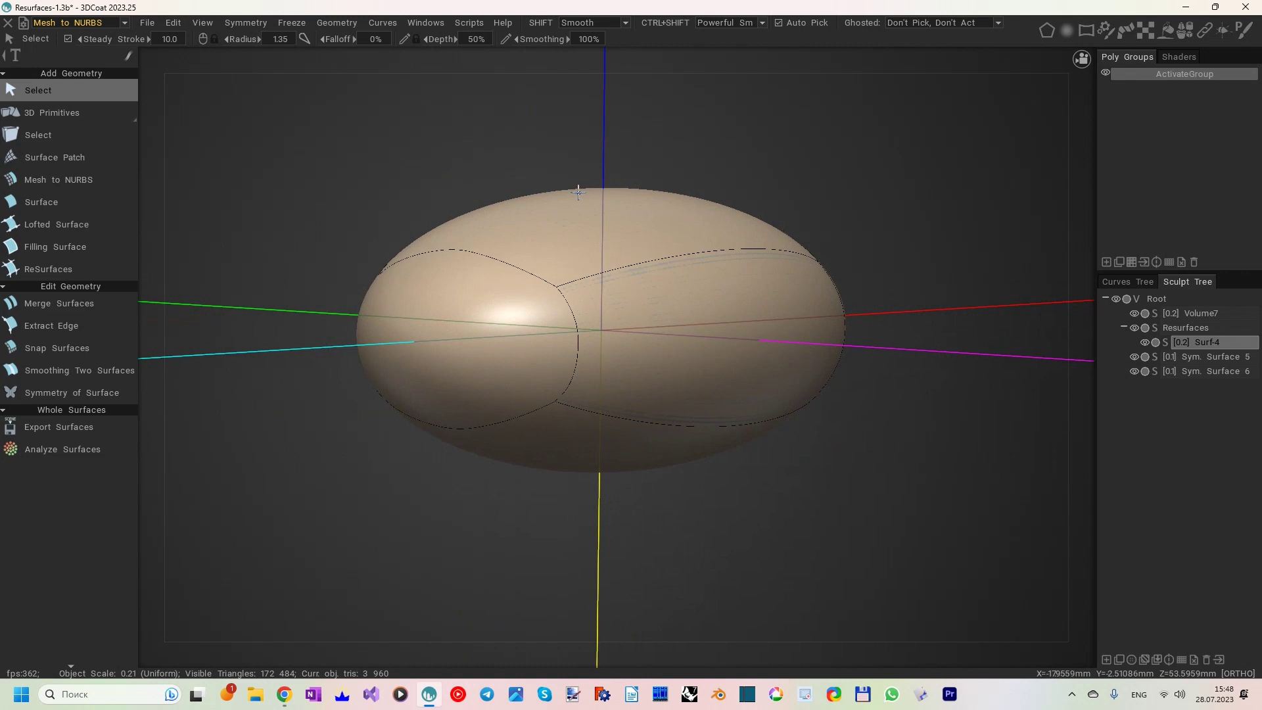
pyautogui.press('s')
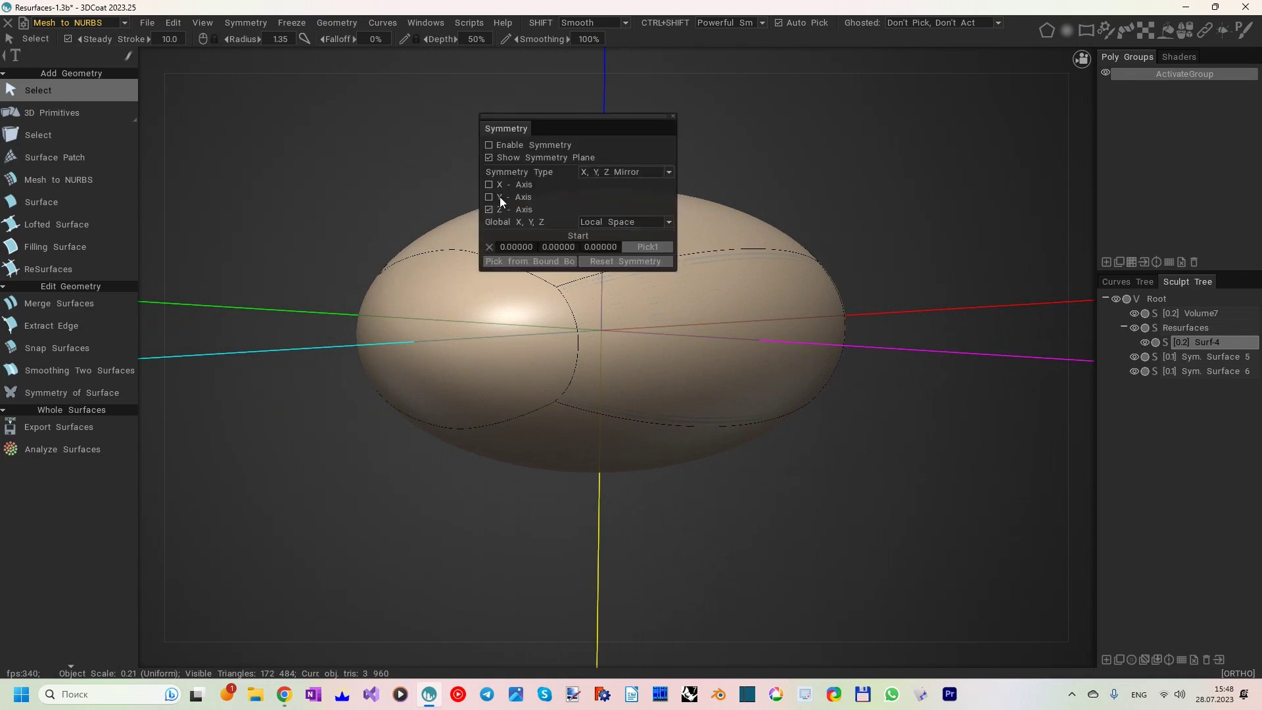
pyautogui.click(489, 145)
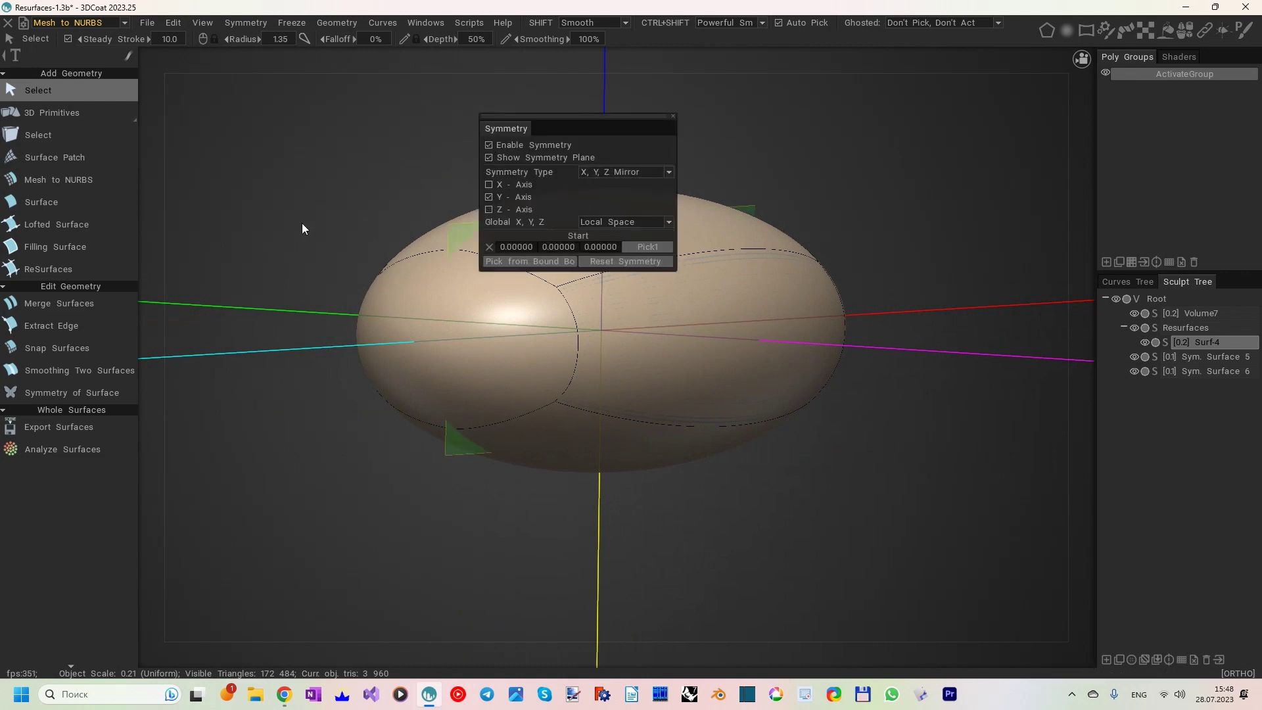
pyautogui.click(69, 393)
pyautogui.click(686, 340)
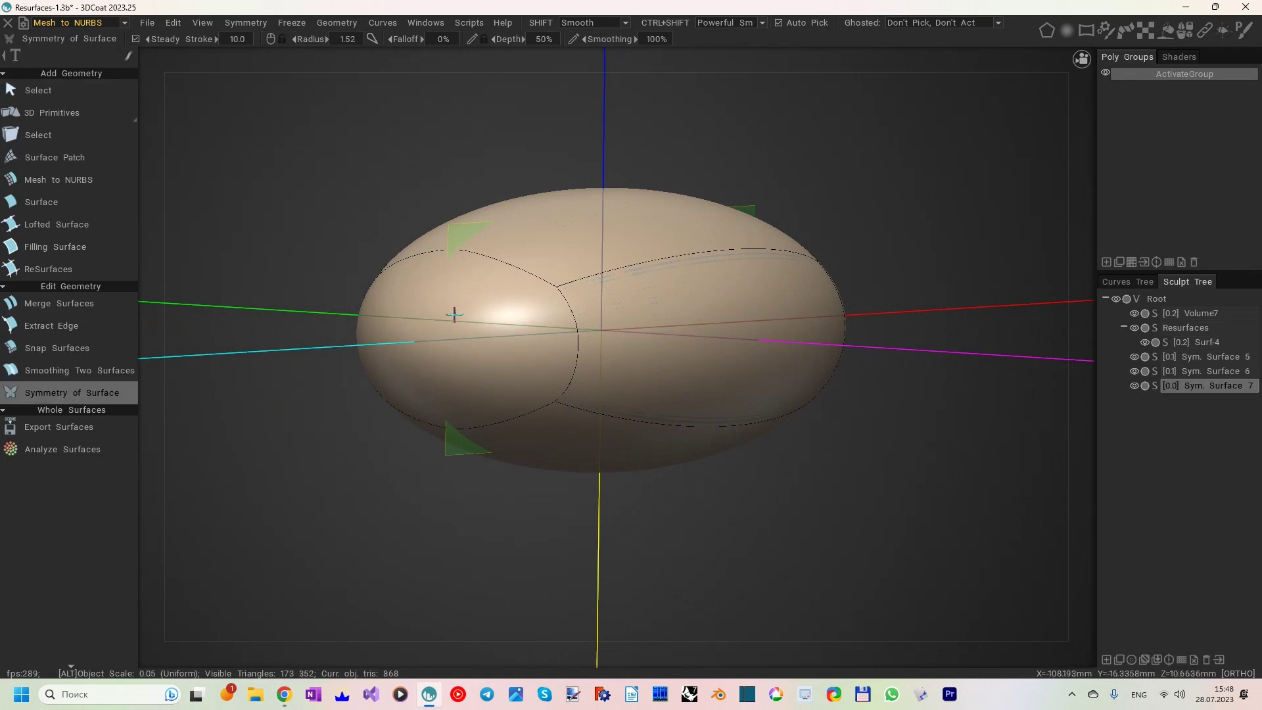
pyautogui.click(104, 88)
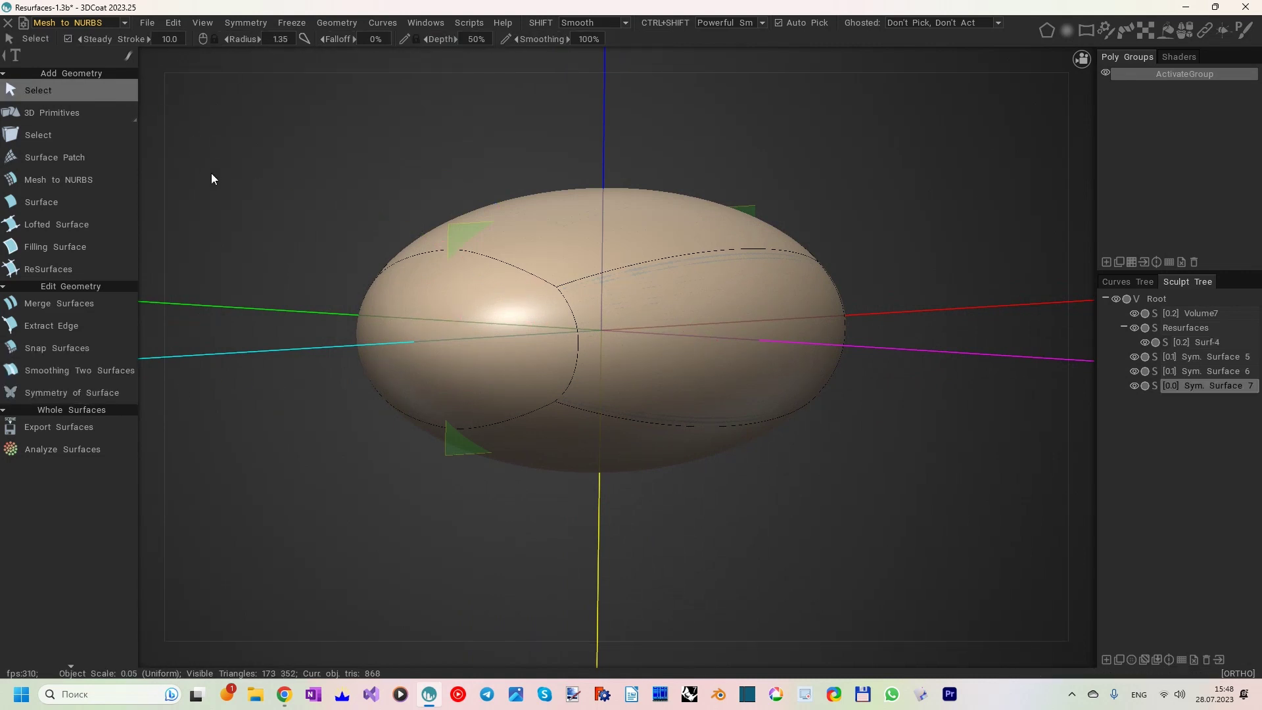
pyautogui.moveTo(211, 172); pyautogui.dragTo(456, 245, button='middle')
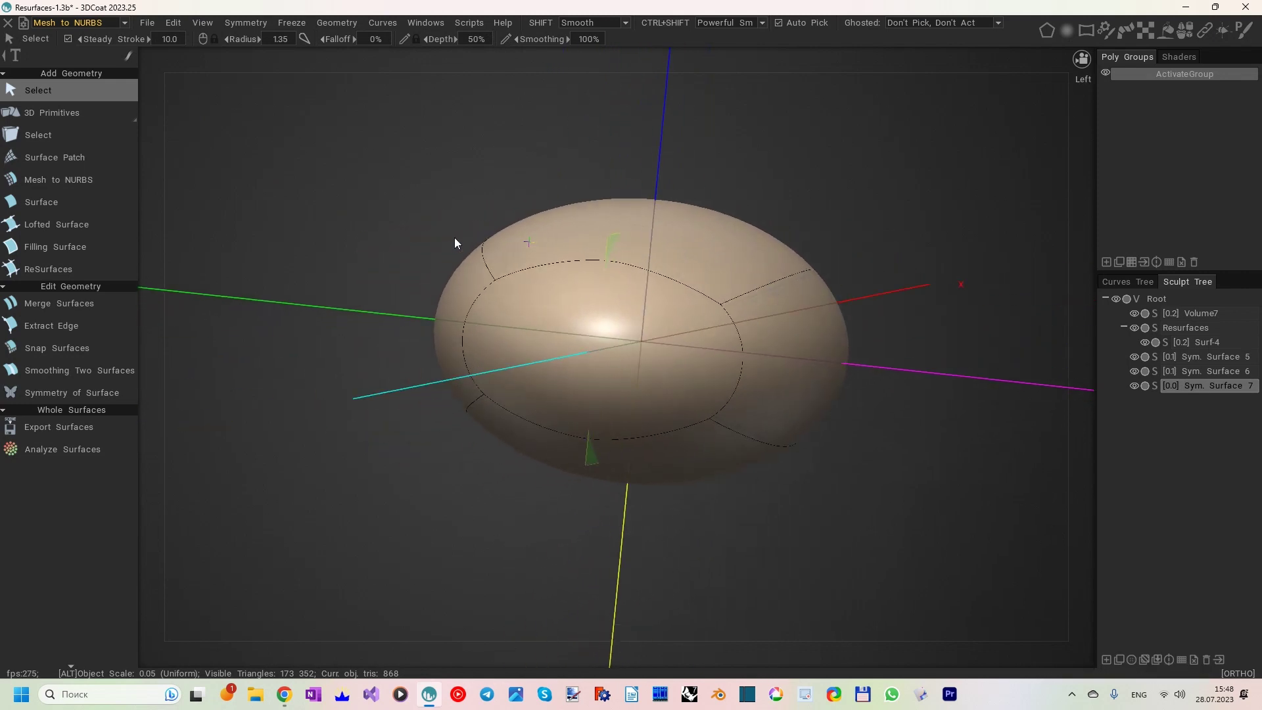
# - Turn symmetry off and check the open ends of the surface shell while the Volume7 mesh is temporarily hidden
pyautogui.click(1137, 314)
pyautogui.moveTo(1092, 309); pyautogui.dragTo(942, 326, button='middle')
pyautogui.press('s')
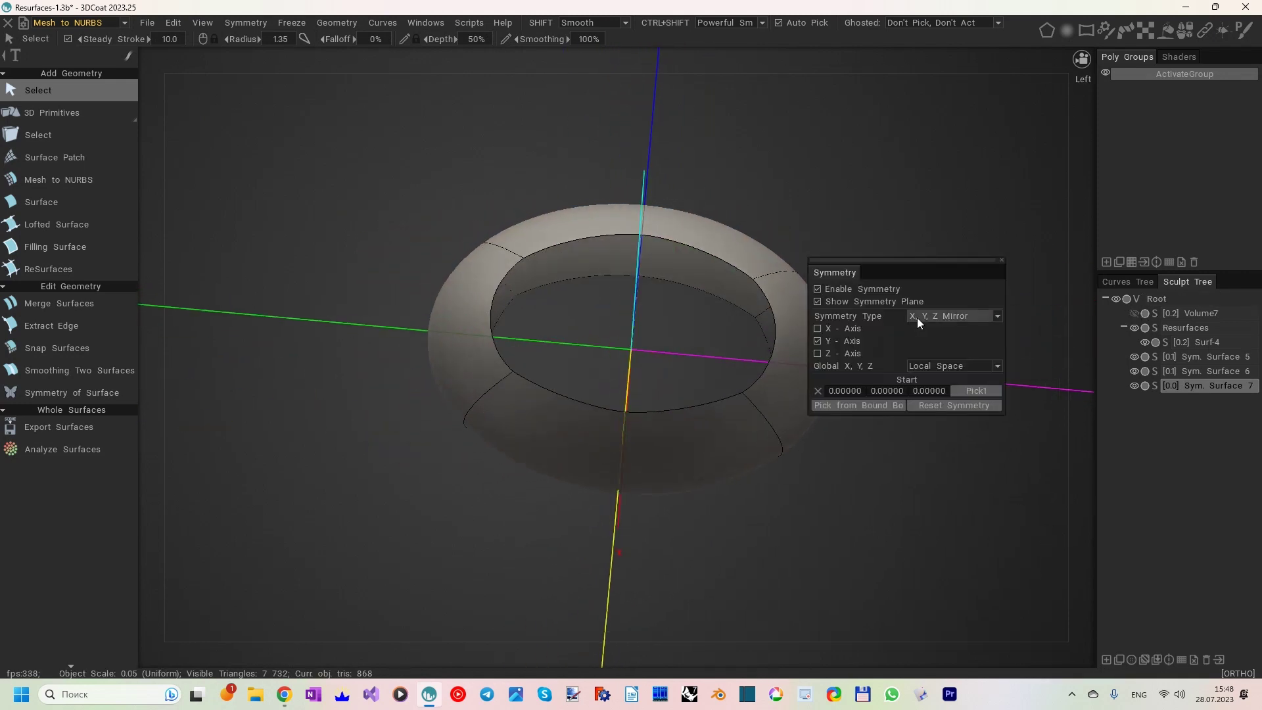
pyautogui.click(823, 289)
pyautogui.keyDown('alt'); pyautogui.moveTo(866, 234); pyautogui.dragTo(813, 234); pyautogui.keyUp('alt')
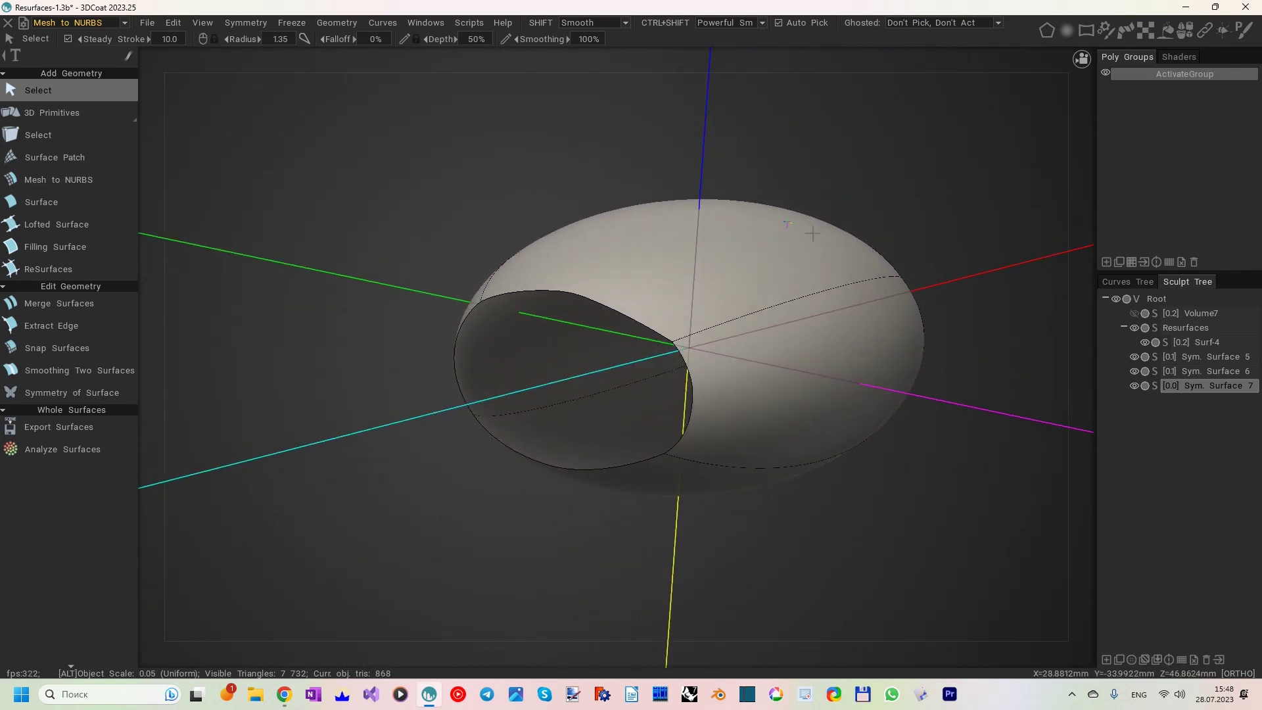
pyautogui.click(1134, 314)
# - Close one open end of the ellipsoid with a ReSurfaces patch in Polygon mode, built from its four boundary edges
pyautogui.keyDown('alt'); pyautogui.moveTo(664, 371); pyautogui.dragTo(701, 356); pyautogui.keyUp('alt')
pyautogui.keyDown('alt'); pyautogui.moveTo(702, 352); pyautogui.dragTo(781, 312, button='middle'); pyautogui.keyUp('alt')
pyautogui.keyDown('alt'); pyautogui.moveTo(781, 313); pyautogui.dragTo(683, 309, button='right'); pyautogui.keyUp('alt')
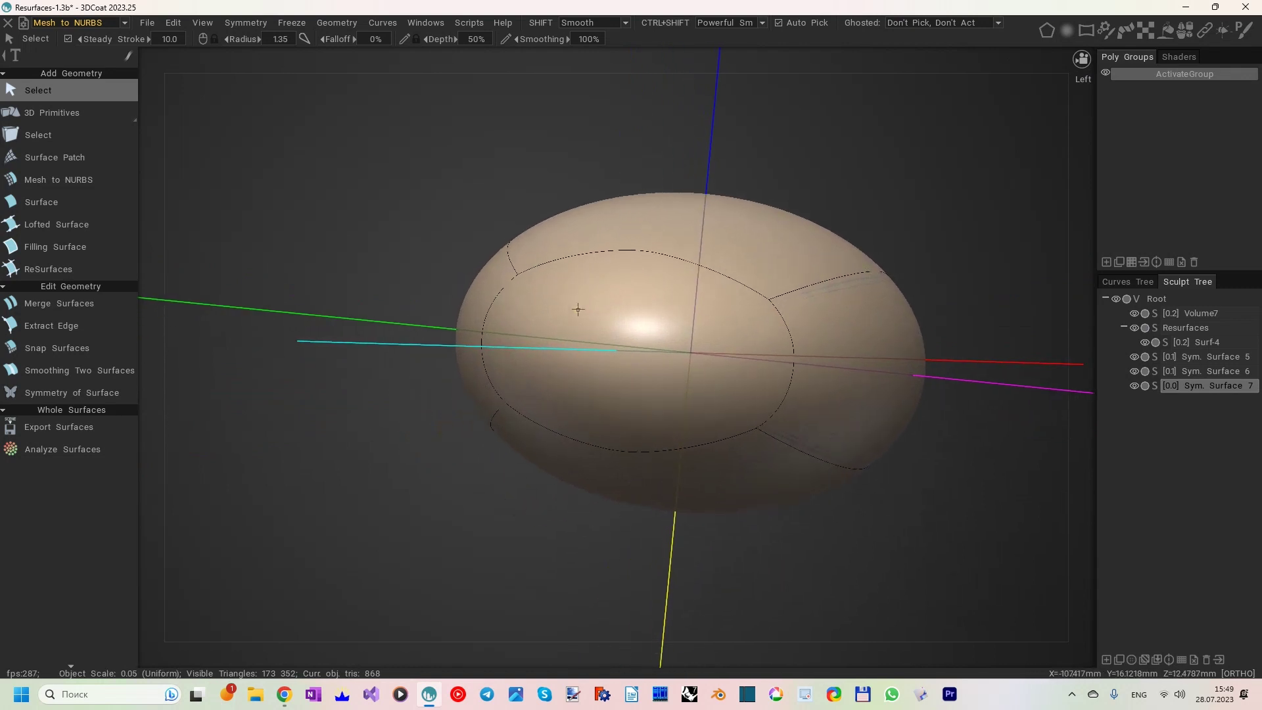
pyautogui.keyDown('alt'); pyautogui.moveTo(568, 283); pyautogui.dragTo(500, 313, button='right'); pyautogui.keyUp('alt')
pyautogui.click(82, 267)
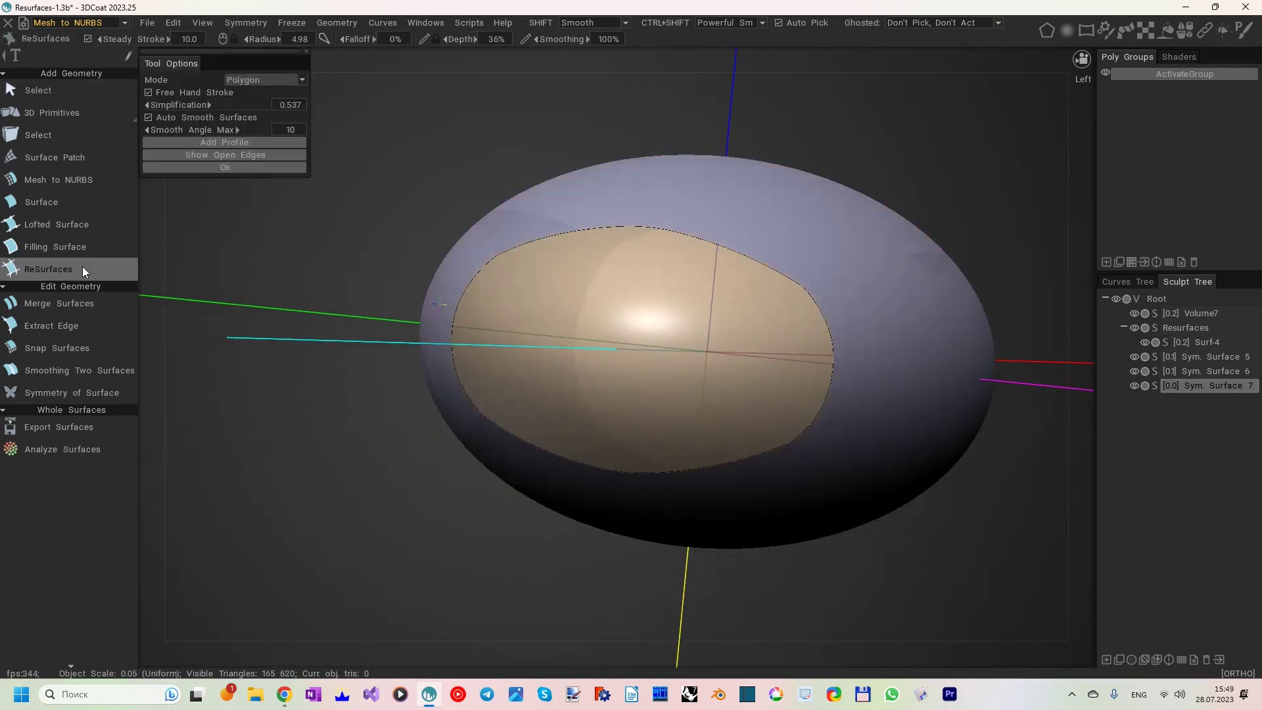
pyautogui.click(553, 239)
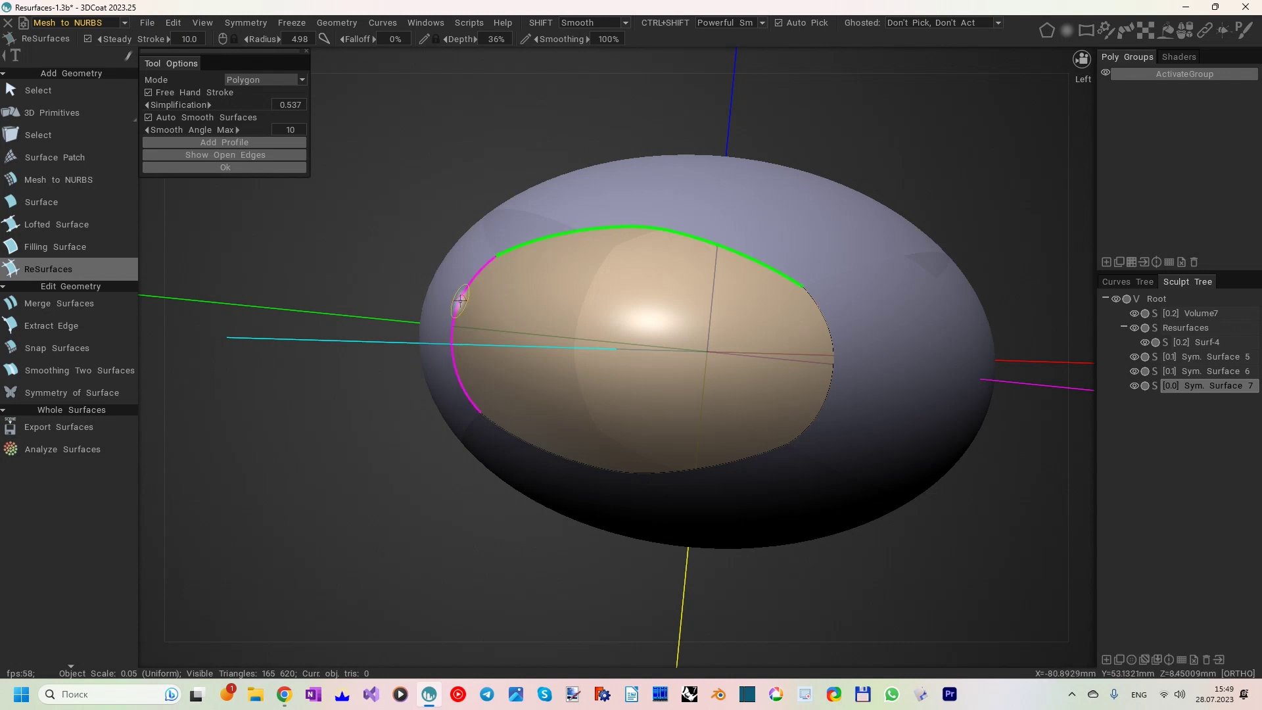
pyautogui.click(460, 301)
pyautogui.click(525, 439)
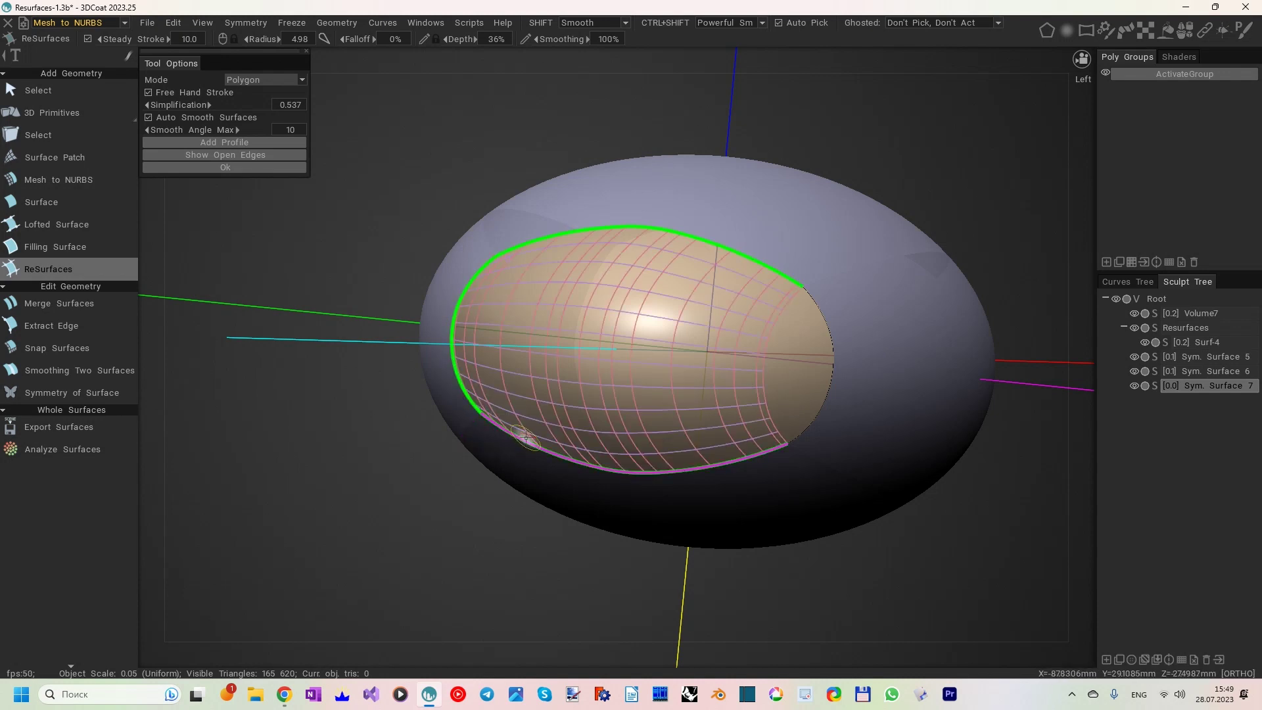
pyautogui.click(524, 439)
pyautogui.click(833, 359)
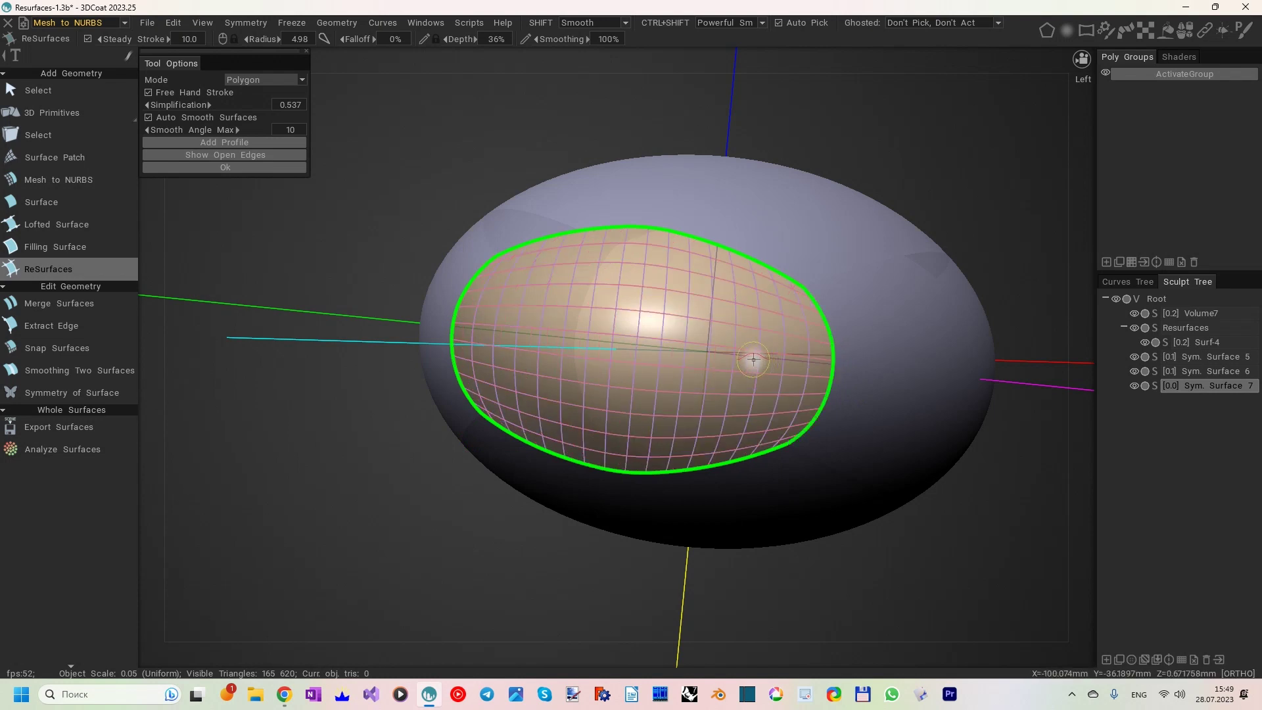
pyautogui.moveTo(753, 360)
pyautogui.keyDown('alt'); pyautogui.mouseDown()
pyautogui.moveTo(668, 358)
pyautogui.moveTo(743, 345)
pyautogui.mouseUp(); pyautogui.keyUp('alt')
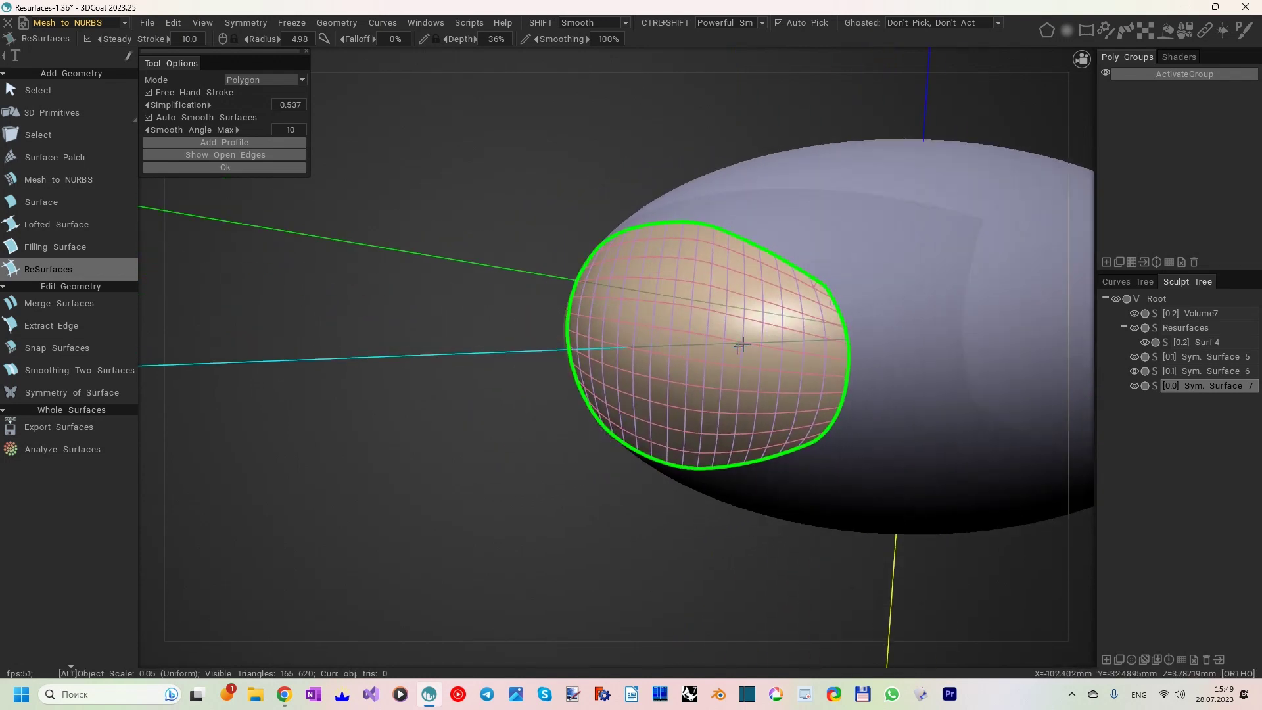
pyautogui.keyDown('alt'); pyautogui.moveTo(743, 344); pyautogui.dragTo(505, 338, button='middle'); pyautogui.keyUp('alt')
pyautogui.press('Return')
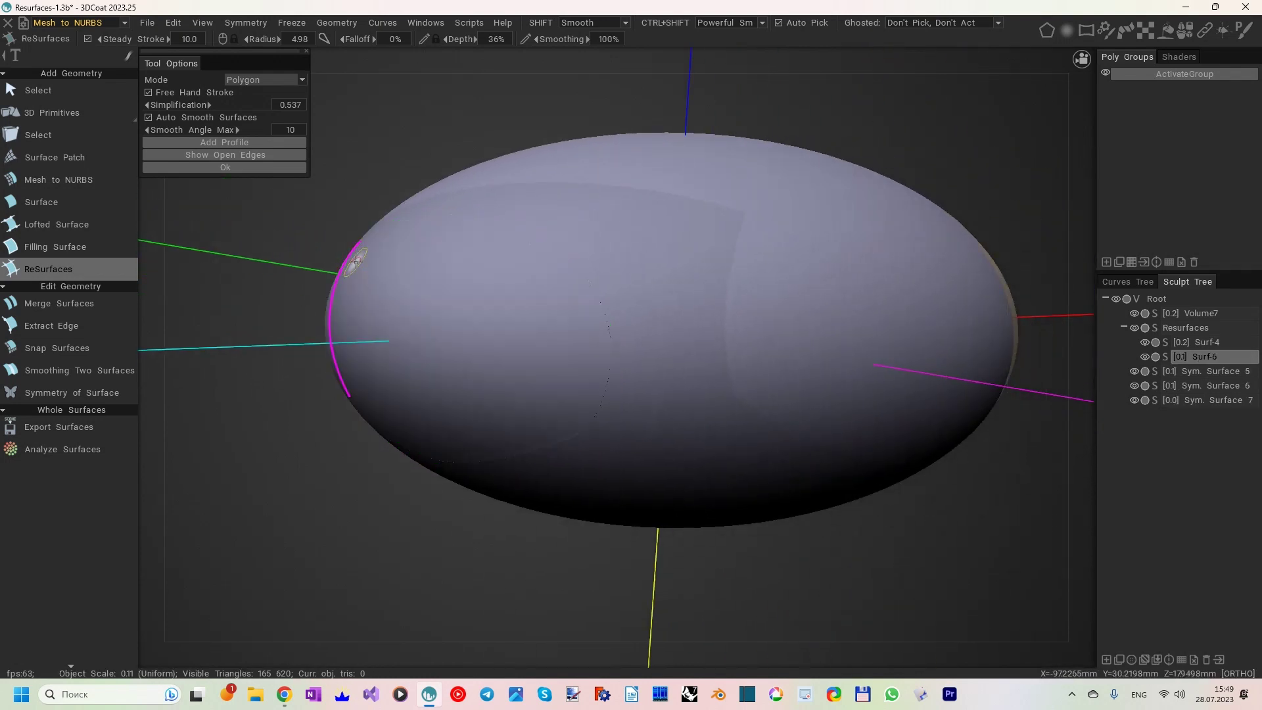
# - Analyze the new end patch's deviation from the mesh, leave the analysis and view the patch from the side
pyautogui.click(97, 93)
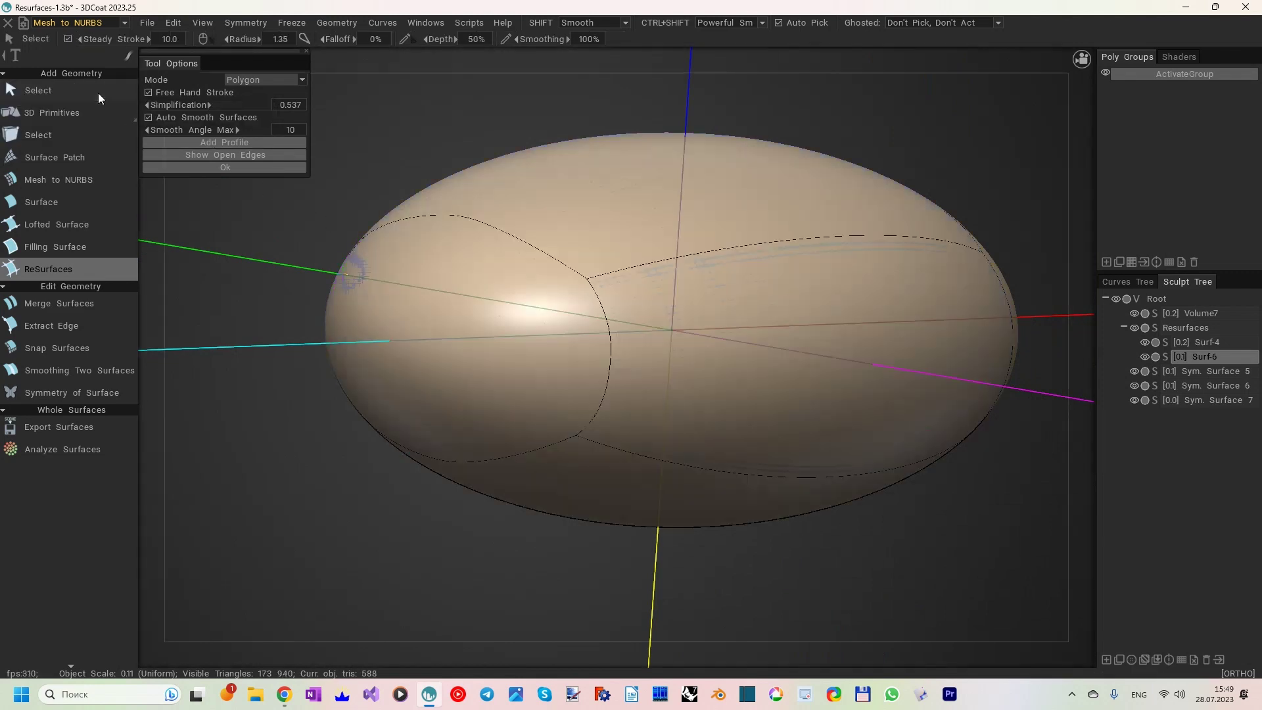
pyautogui.keyDown('alt'); pyautogui.moveTo(263, 285); pyautogui.dragTo(322, 259); pyautogui.keyUp('alt')
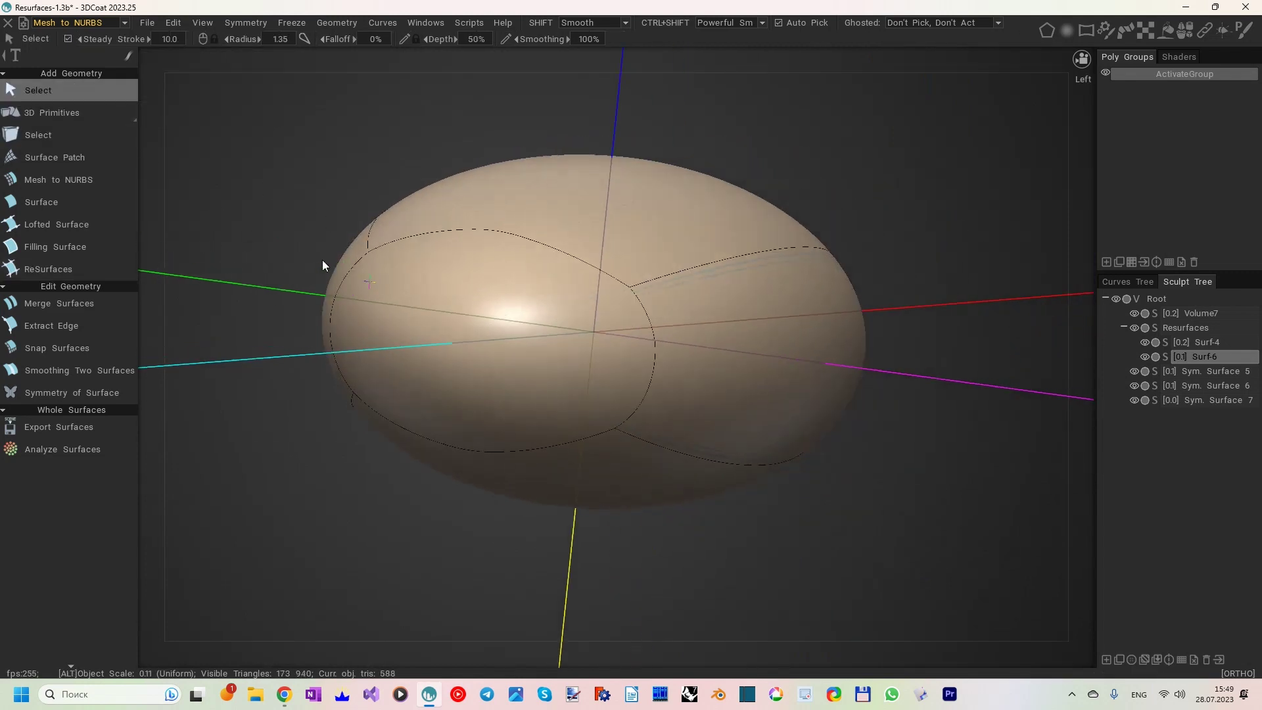
pyautogui.click(118, 442)
pyautogui.click(466, 307)
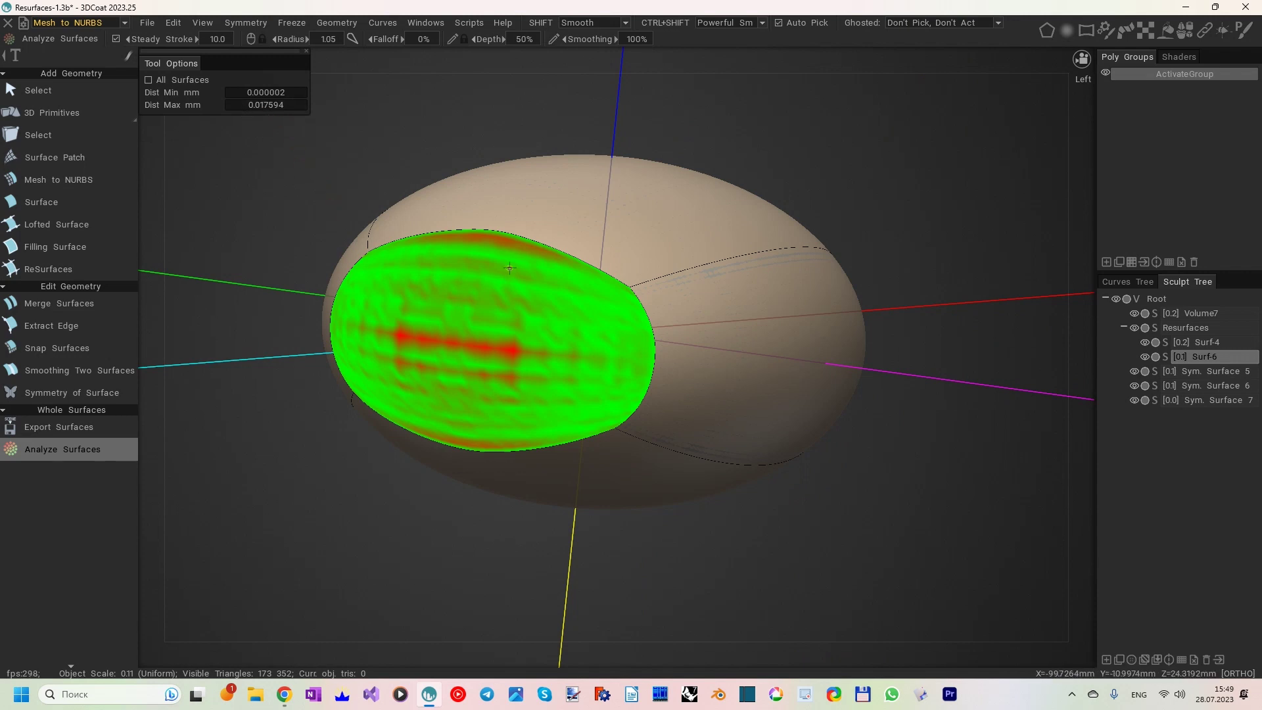
pyautogui.click(77, 89)
pyautogui.keyDown('alt'); pyautogui.moveTo(527, 270); pyautogui.dragTo(629, 259); pyautogui.keyUp('alt')
pyautogui.scroll(3, 629, 259)
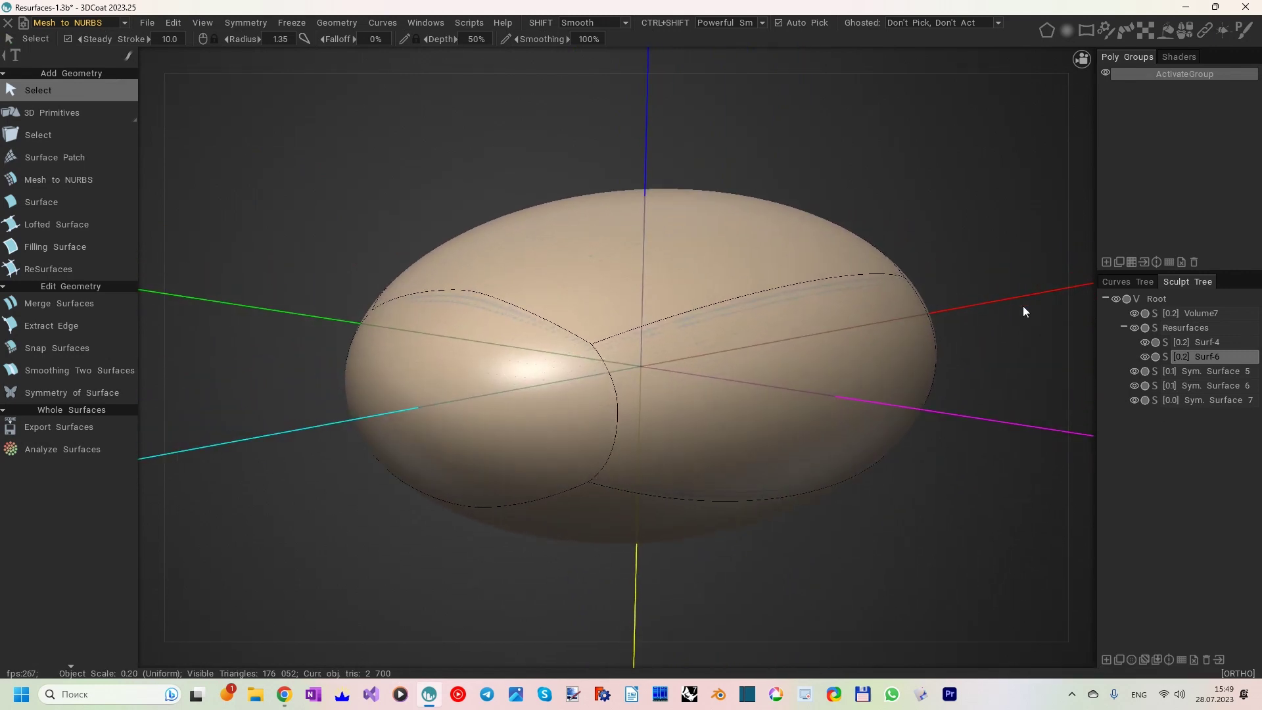
# - Locate the remaining open end with the Volume7 mesh temporarily hidden and close it with a four-edge ReSurfaces patch
pyautogui.click(1137, 314)
pyautogui.moveTo(1011, 315)
pyautogui.keyDown('alt'); pyautogui.mouseDown()
pyautogui.moveTo(778, 324)
pyautogui.moveTo(921, 305)
pyautogui.moveTo(643, 318)
pyautogui.moveTo(927, 270)
pyautogui.moveTo(709, 228)
pyautogui.moveTo(682, 226)
pyautogui.moveTo(670, 245)
pyautogui.moveTo(670, 221)
pyautogui.moveTo(744, 249)
pyautogui.moveTo(756, 209)
pyautogui.mouseUp(); pyautogui.keyUp('alt')
pyautogui.click(1135, 314)
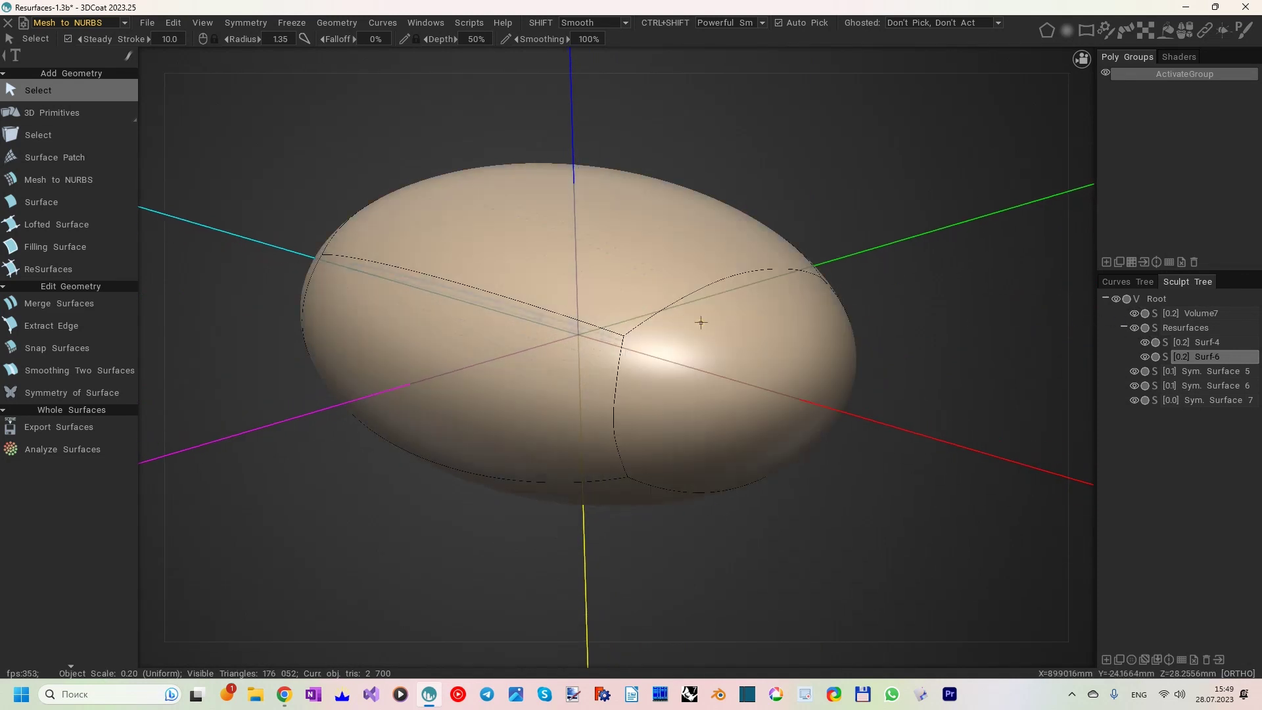
pyautogui.click(111, 273)
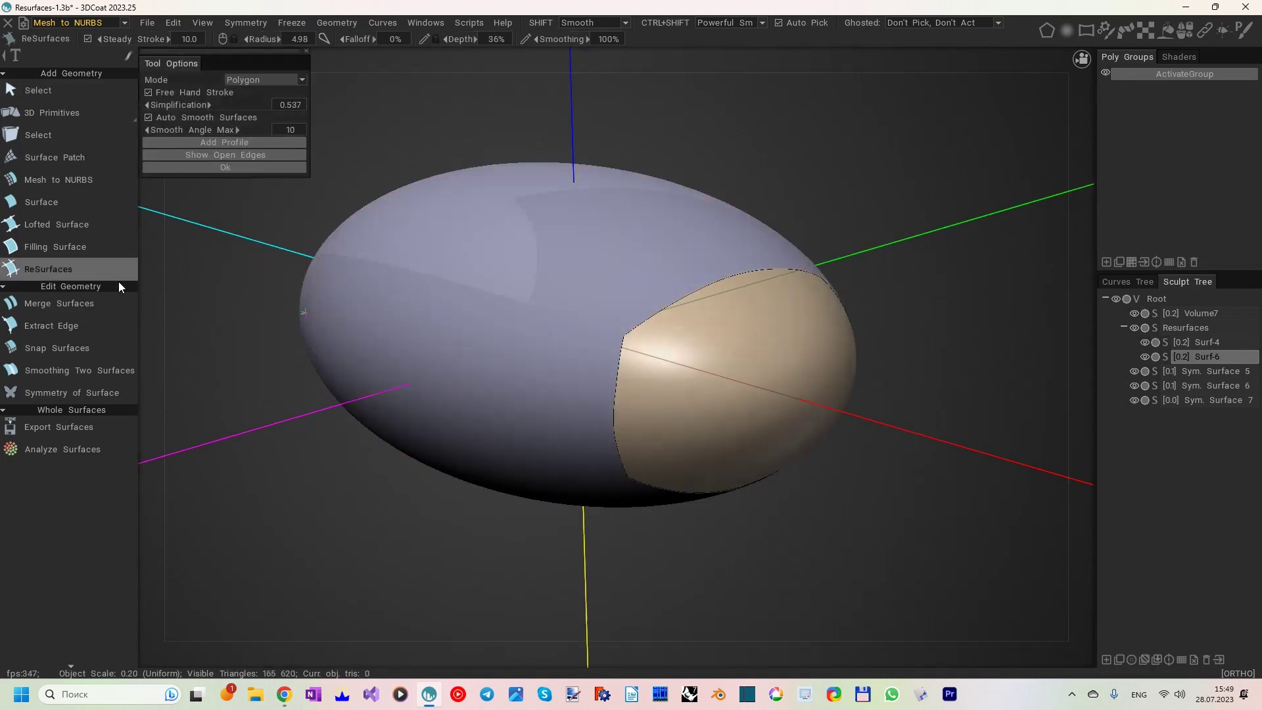
pyautogui.click(616, 396)
pyautogui.click(684, 299)
pyautogui.moveTo(699, 347); pyautogui.dragTo(715, 562, button='middle')
pyautogui.click(708, 536)
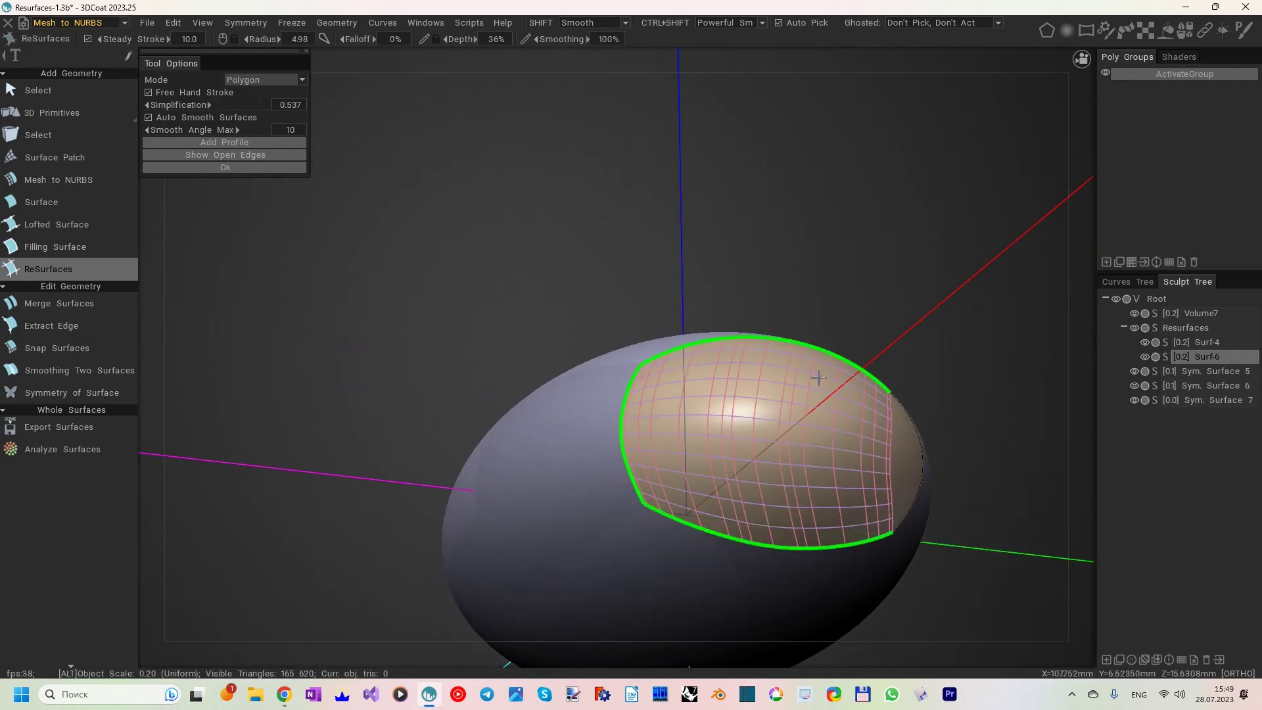
pyautogui.keyDown('alt'); pyautogui.moveTo(708, 535); pyautogui.dragTo(690, 360); pyautogui.keyUp('alt')
pyautogui.click(708, 320)
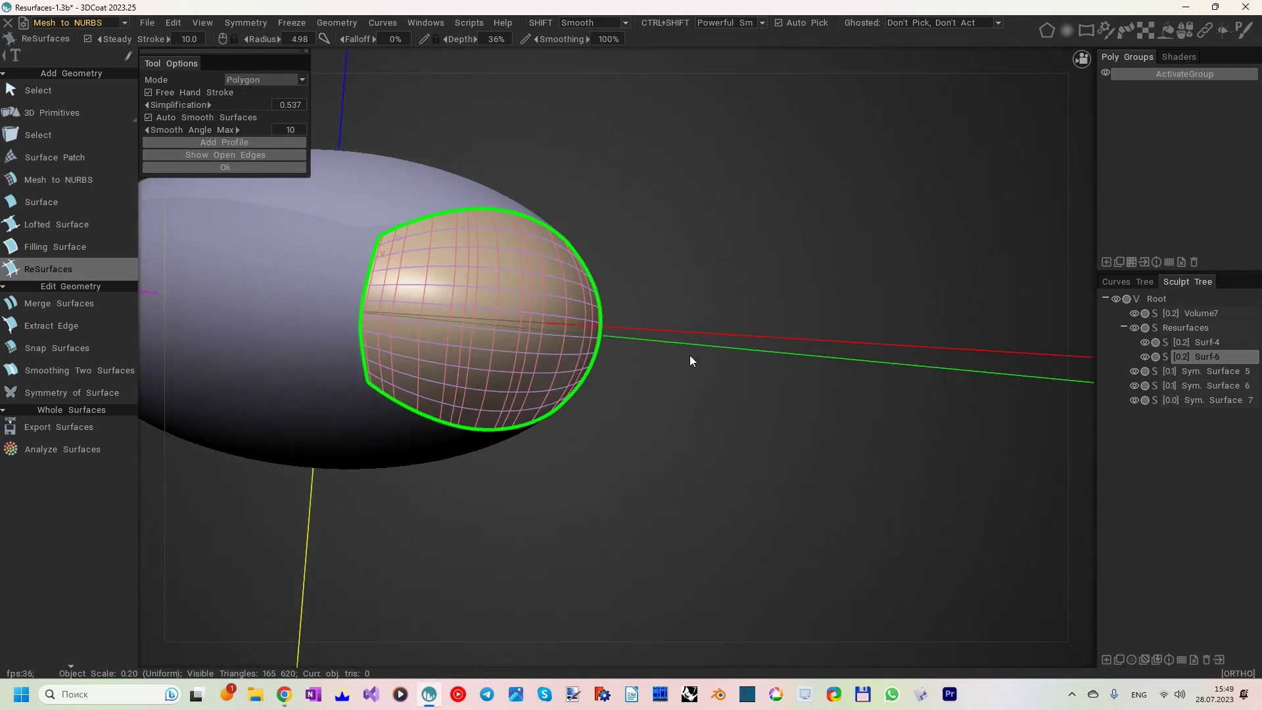
pyautogui.press('Return')
# - Inspect the closed surface shell with the Volume7 mesh hidden, and show the mesh again
pyautogui.moveTo(672, 414)
pyautogui.keyDown('alt'); pyautogui.mouseDown()
pyautogui.moveTo(945, 412)
pyautogui.moveTo(920, 430)
pyautogui.mouseUp(); pyautogui.keyUp('alt')
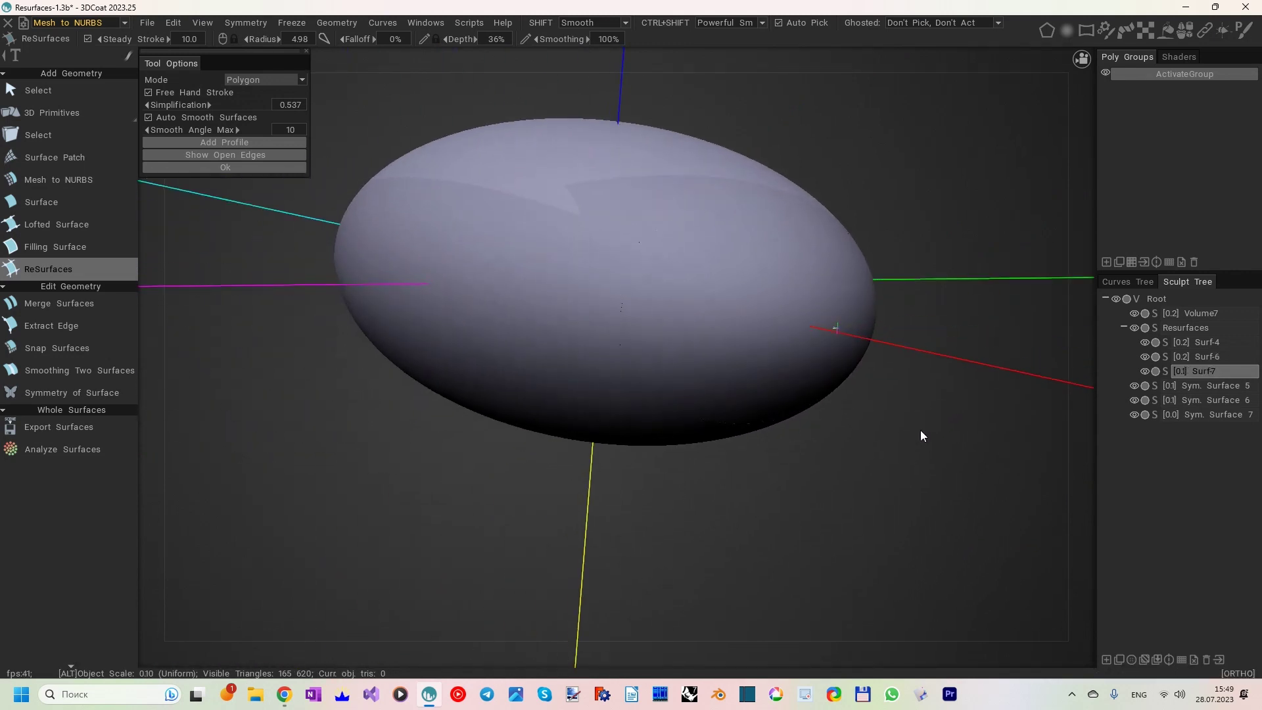
pyautogui.click(1134, 313)
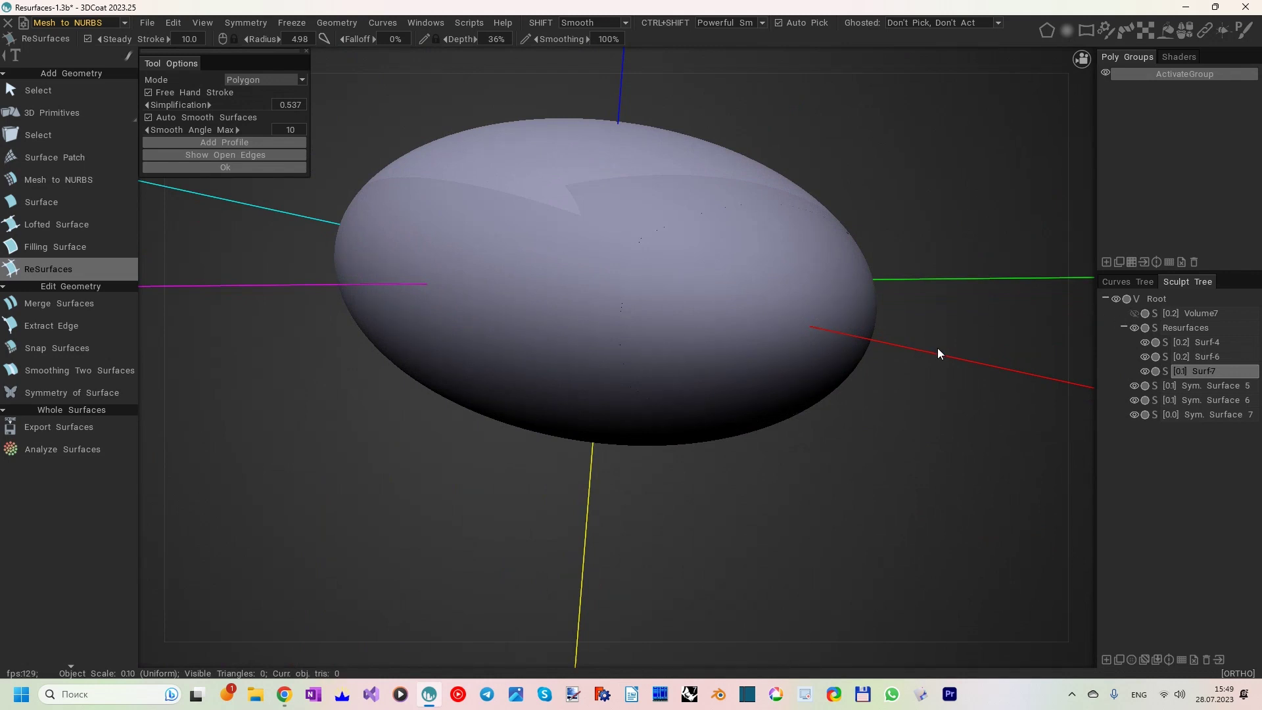
pyautogui.click(52, 89)
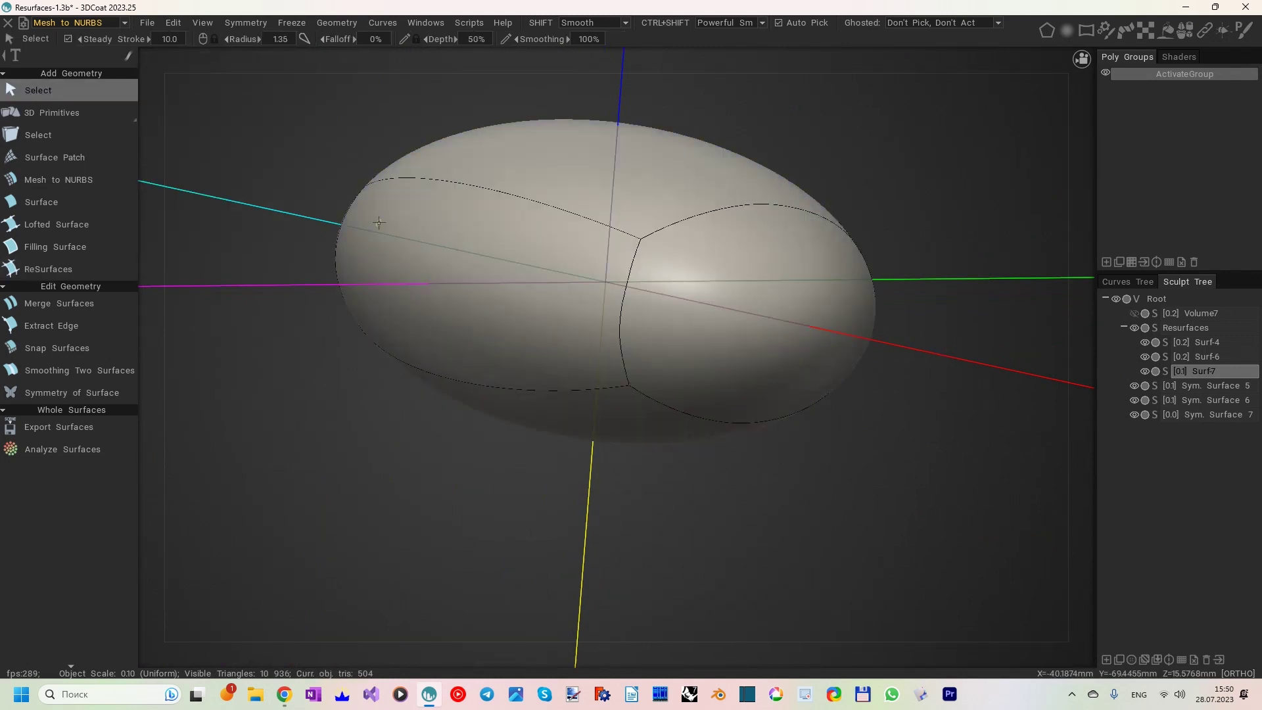
pyautogui.moveTo(922, 451)
pyautogui.keyDown('alt'); pyautogui.mouseDown()
pyautogui.moveTo(857, 436)
pyautogui.moveTo(933, 431)
pyautogui.mouseUp(); pyautogui.keyUp('alt')
pyautogui.click(1135, 314)
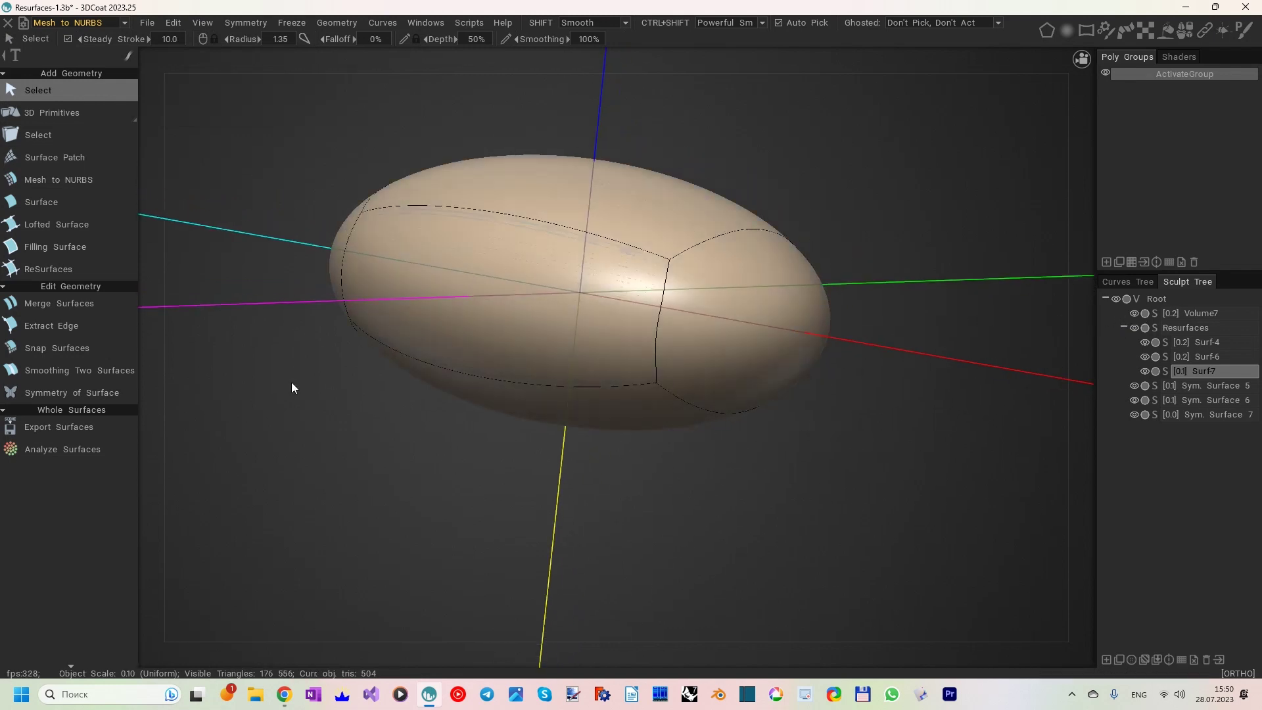
# - Analyze the deviation of all surfaces from the mesh at once, examine the color map and leave the analysis
pyautogui.click(56, 452)
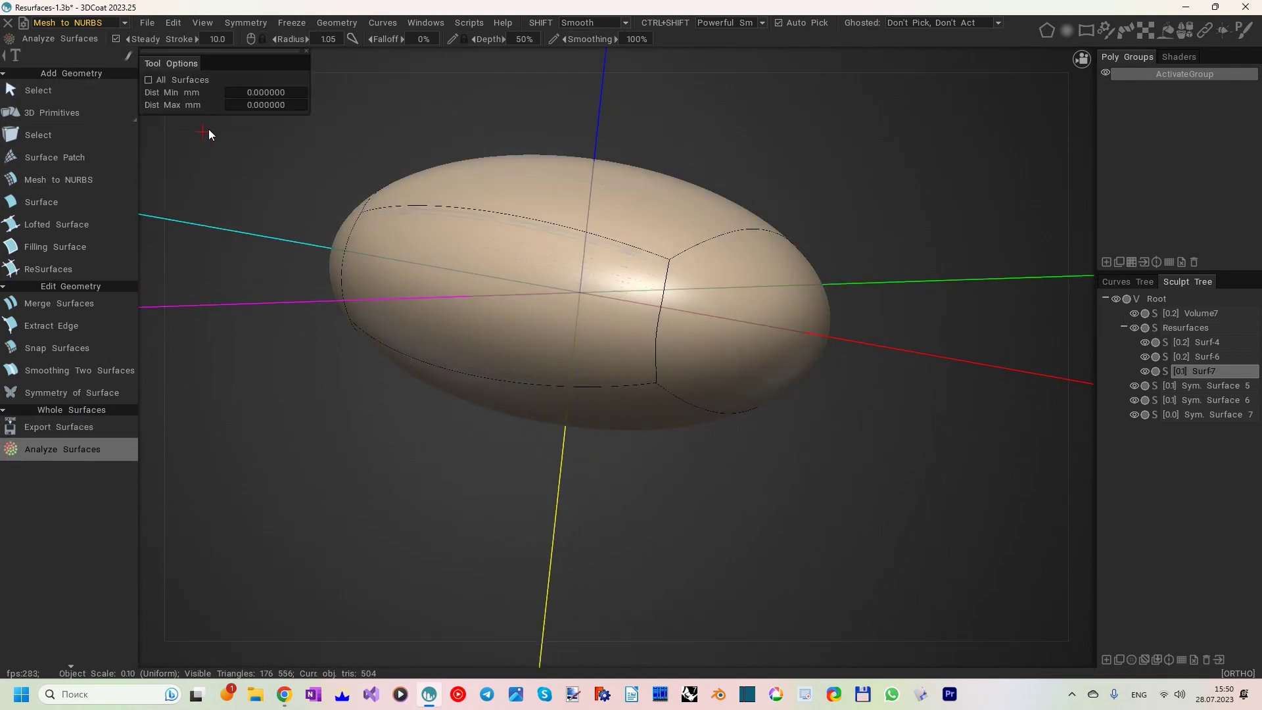
pyautogui.click(149, 79)
pyautogui.keyDown('alt'); pyautogui.moveTo(243, 286); pyautogui.dragTo(265, 306, button='right'); pyautogui.keyUp('alt')
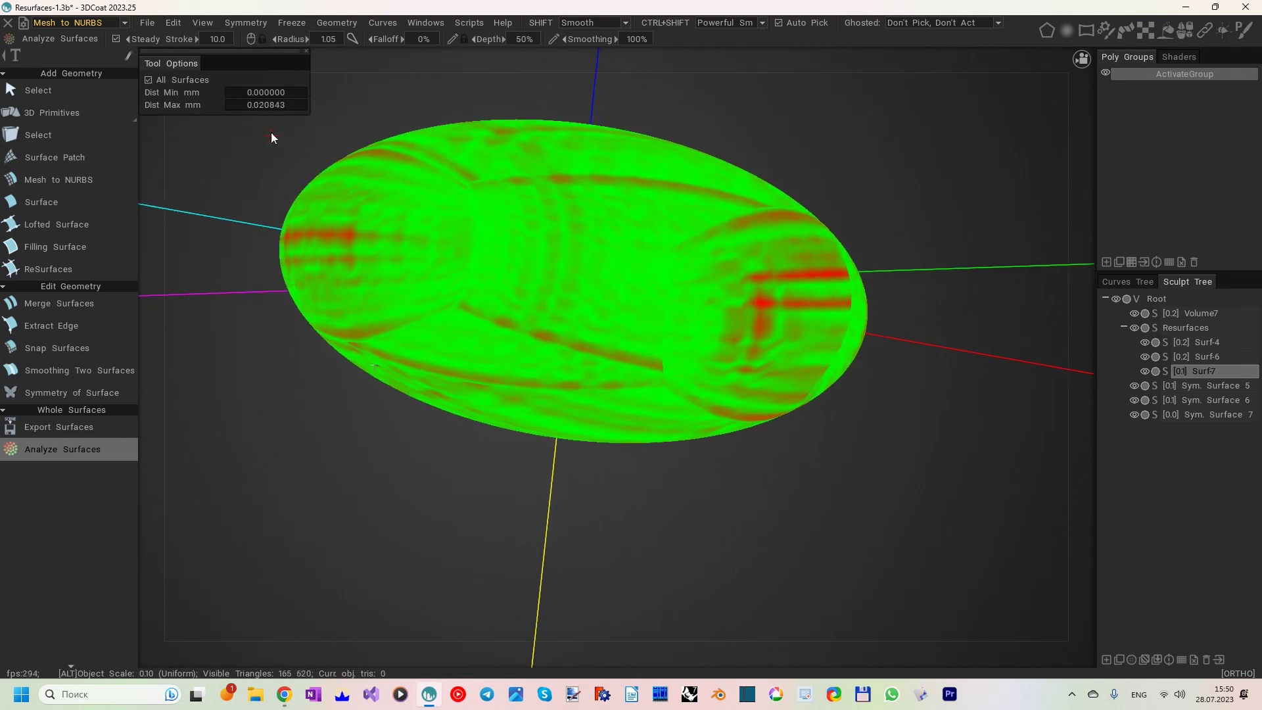
pyautogui.keyDown('alt'); pyautogui.moveTo(245, 223); pyautogui.dragTo(203, 172, button='right'); pyautogui.keyUp('alt')
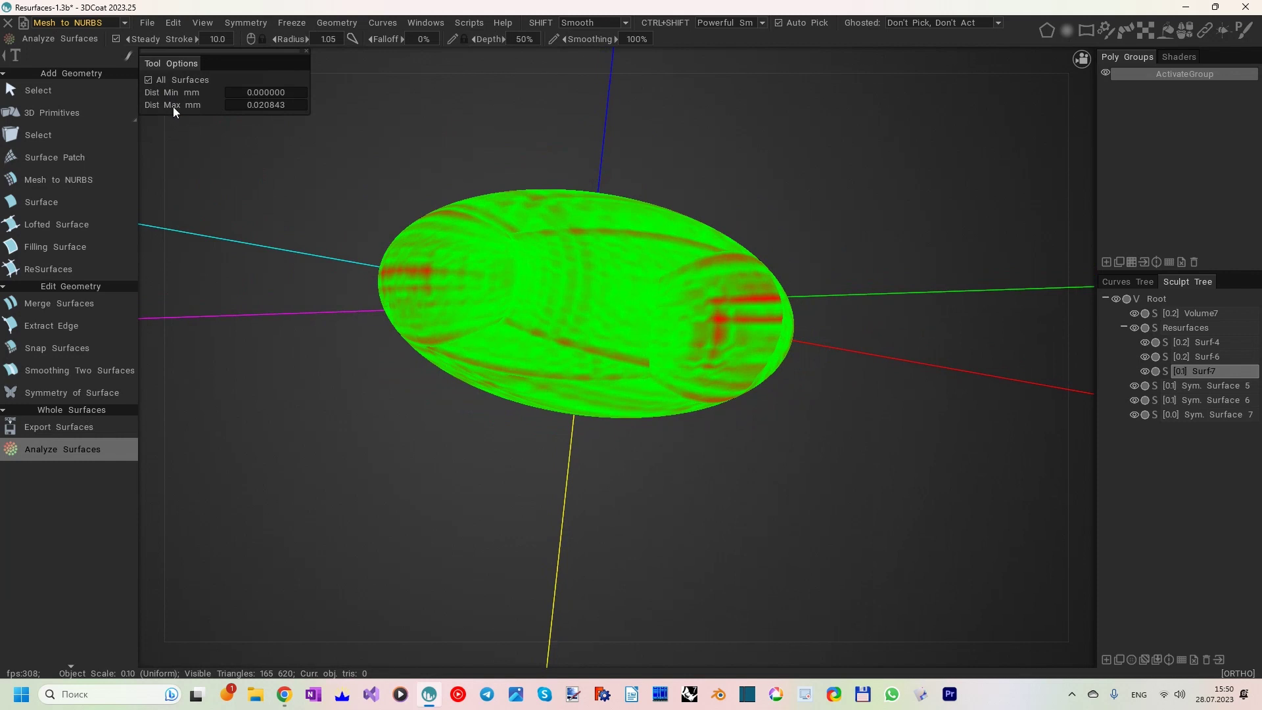
pyautogui.click(149, 78)
pyautogui.click(78, 87)
# - Hide the Volume7 mesh and display the closed surface shell in wireframe to examine its tessellation from several angles
pyautogui.keyDown('alt'); pyautogui.moveTo(234, 261); pyautogui.dragTo(393, 323); pyautogui.keyUp('alt')
pyautogui.moveTo(395, 323)
pyautogui.keyDown('alt'); pyautogui.mouseDown(button='middle')
pyautogui.moveTo(488, 388)
pyautogui.moveTo(559, 413)
pyautogui.mouseUp(button='middle'); pyautogui.keyUp('alt')
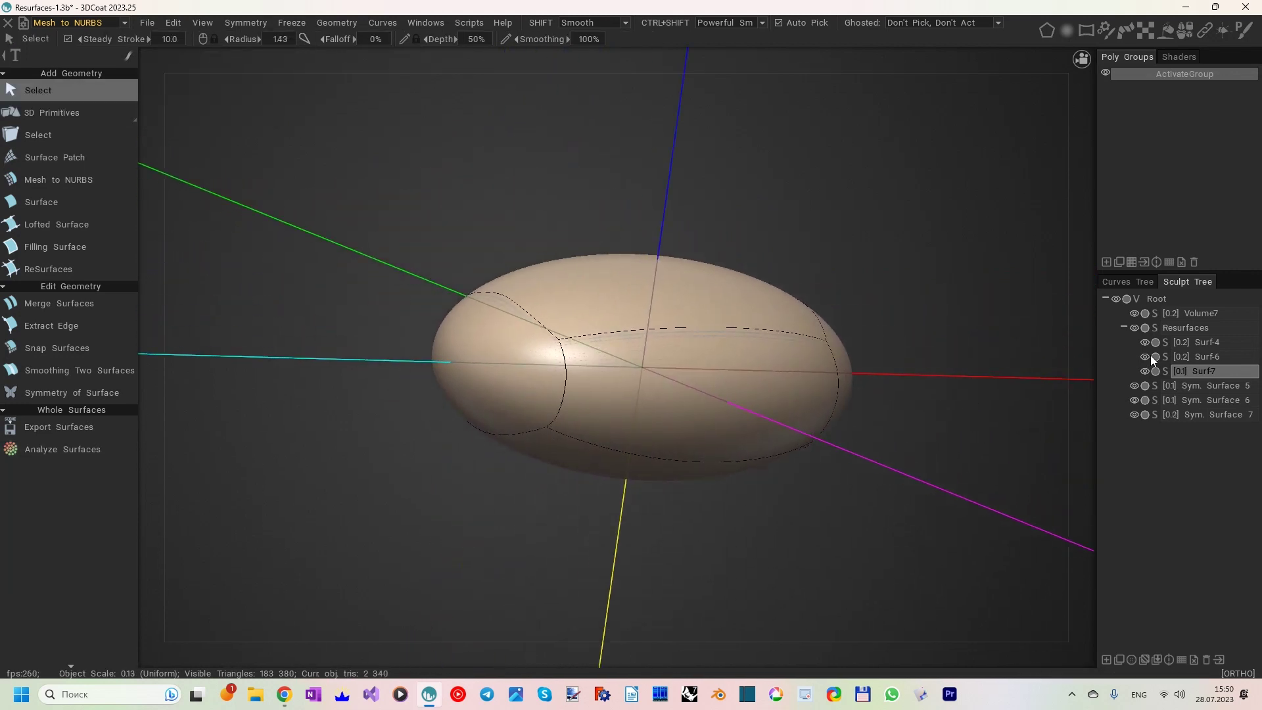
pyautogui.click(1135, 313)
pyautogui.keyDown('alt'); pyautogui.moveTo(724, 310); pyautogui.dragTo(714, 257); pyautogui.keyUp('alt')
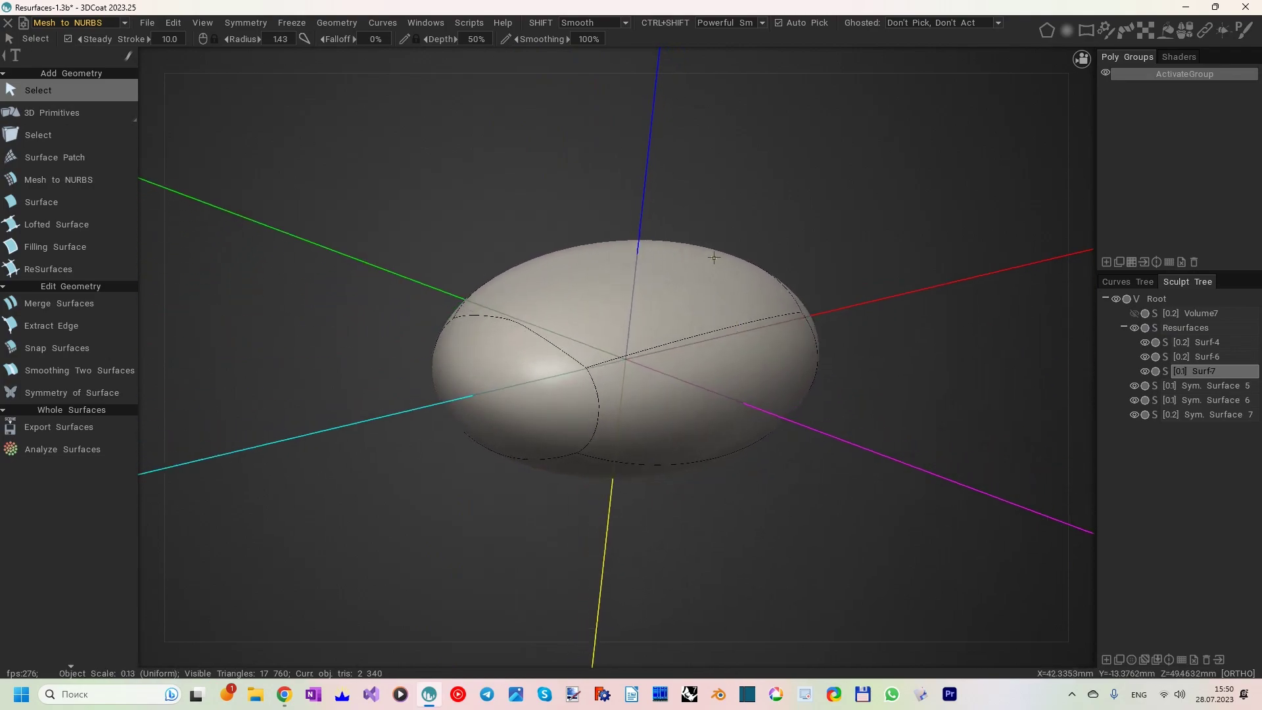
pyautogui.press('w')
pyautogui.keyDown('alt'); pyautogui.moveTo(719, 236); pyautogui.dragTo(729, 267, button='right'); pyautogui.keyUp('alt')
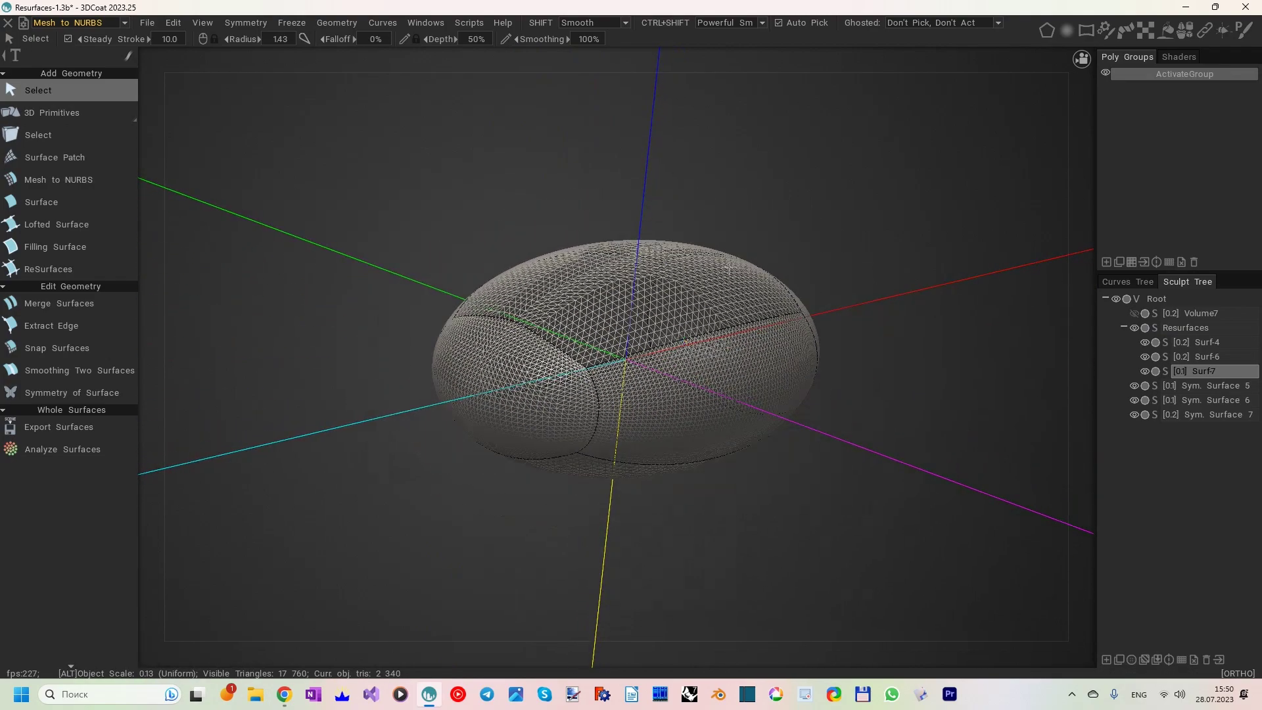
pyautogui.keyDown('alt'); pyautogui.moveTo(712, 248); pyautogui.dragTo(763, 299); pyautogui.keyUp('alt')
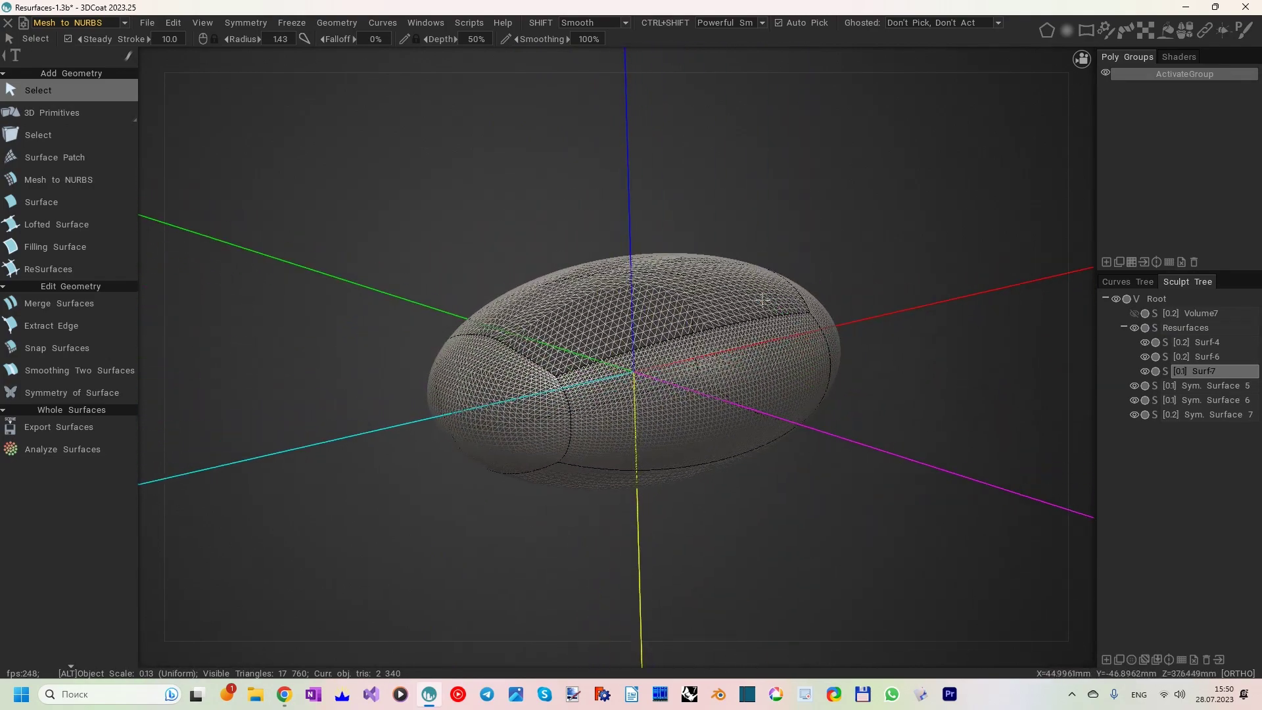
pyautogui.moveTo(763, 299); pyautogui.dragTo(629, 217, button='middle')
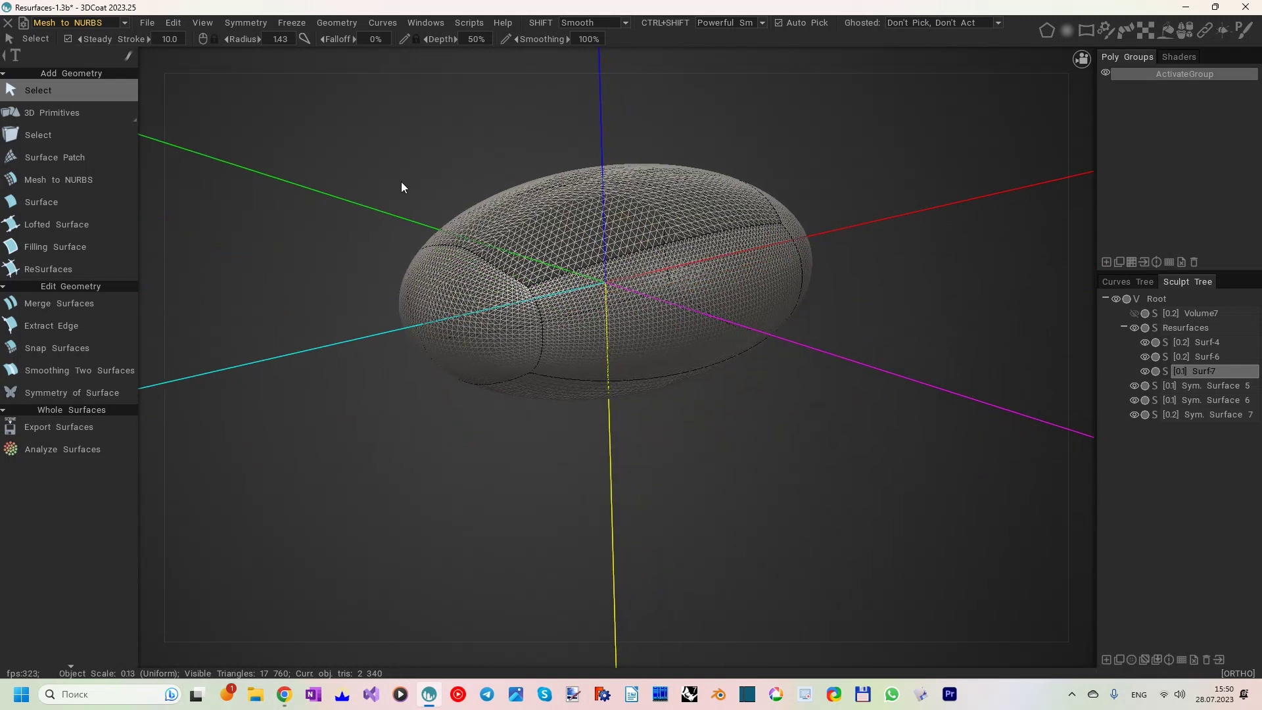
# - Turn off the wireframe display and export the surfaces to the desktop as the IGES file aaa1
pyautogui.press('w')
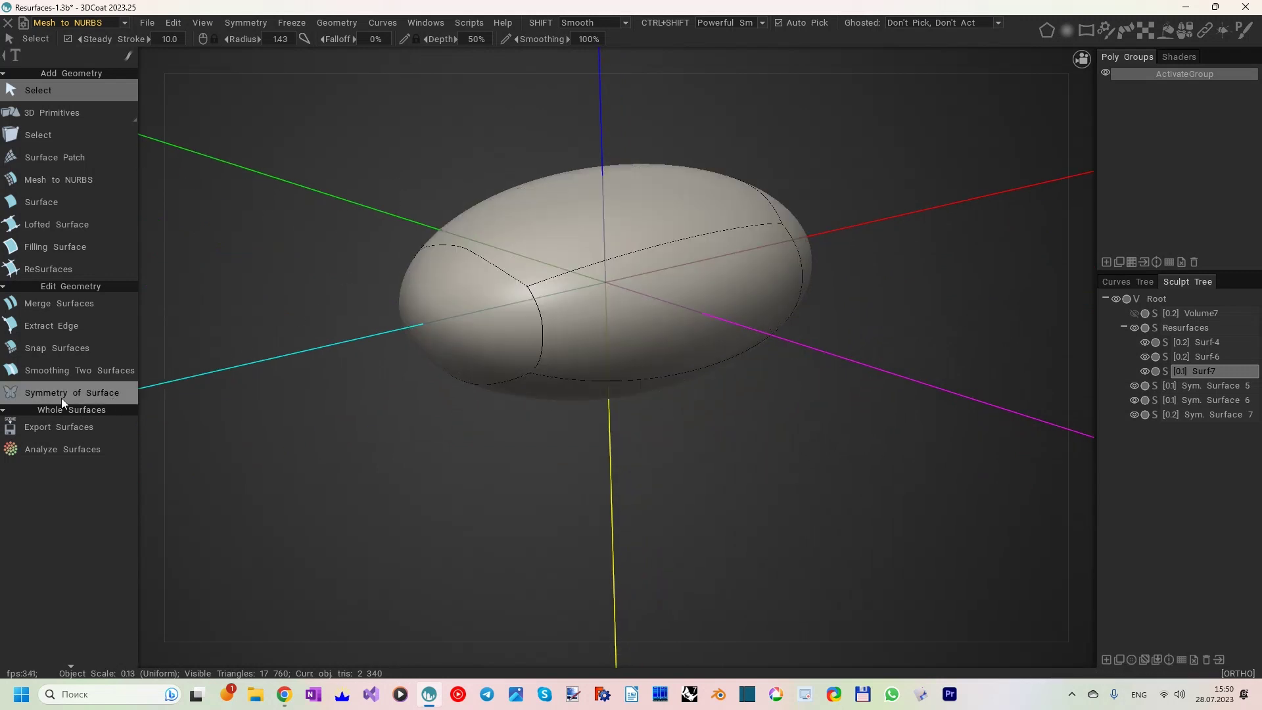
pyautogui.click(77, 425)
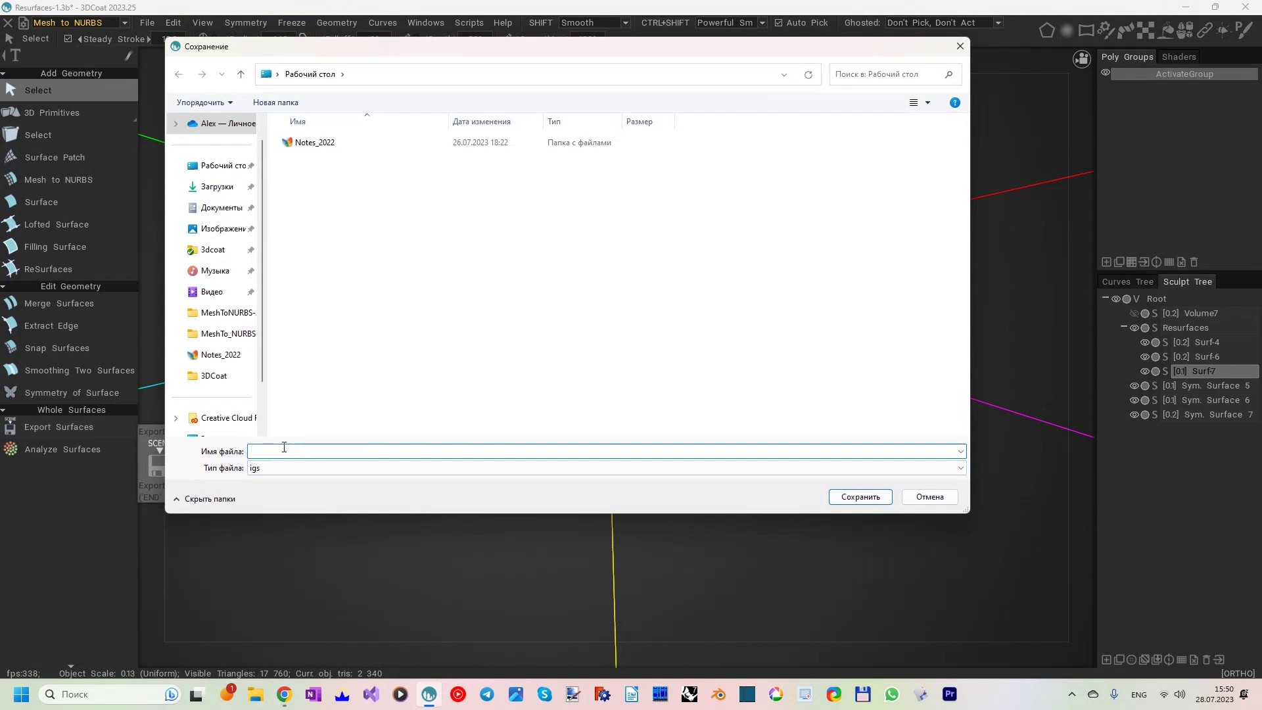
pyautogui.click(858, 496)
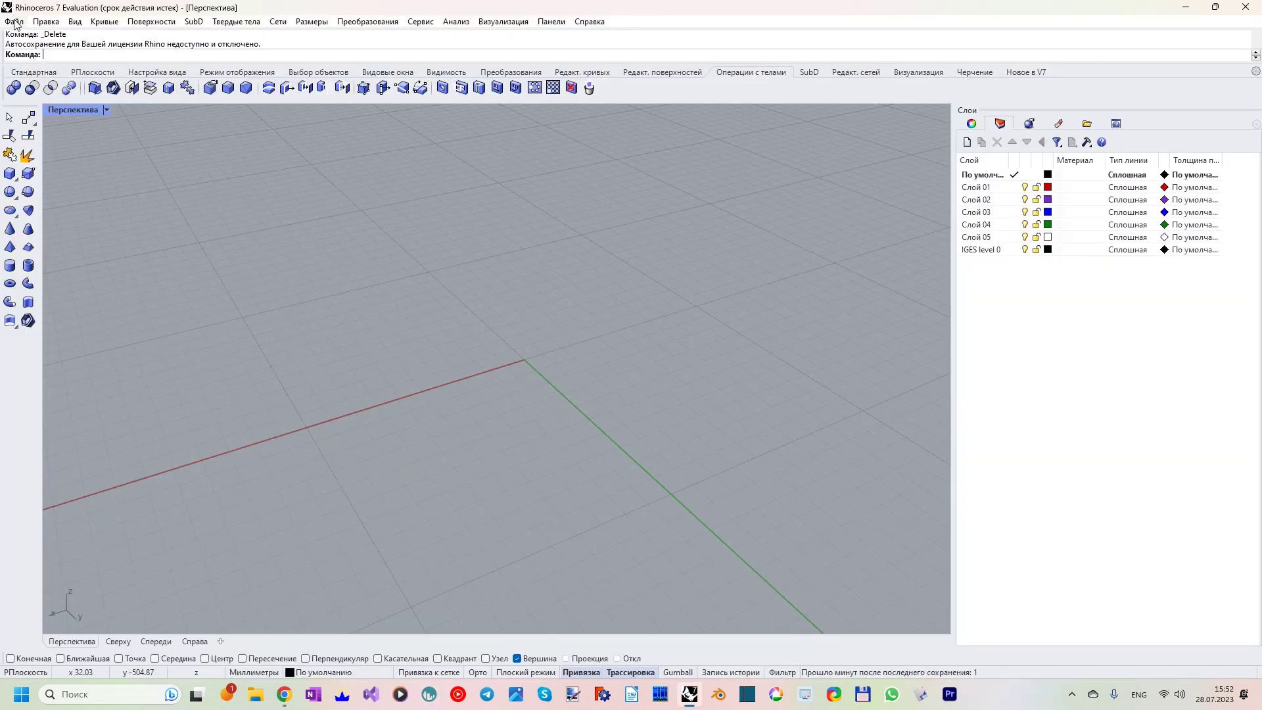
# - Switch to Rhinoceros 7 and import the IGES file aaa1 from the desktop into the empty scene
pyautogui.click(15, 22)
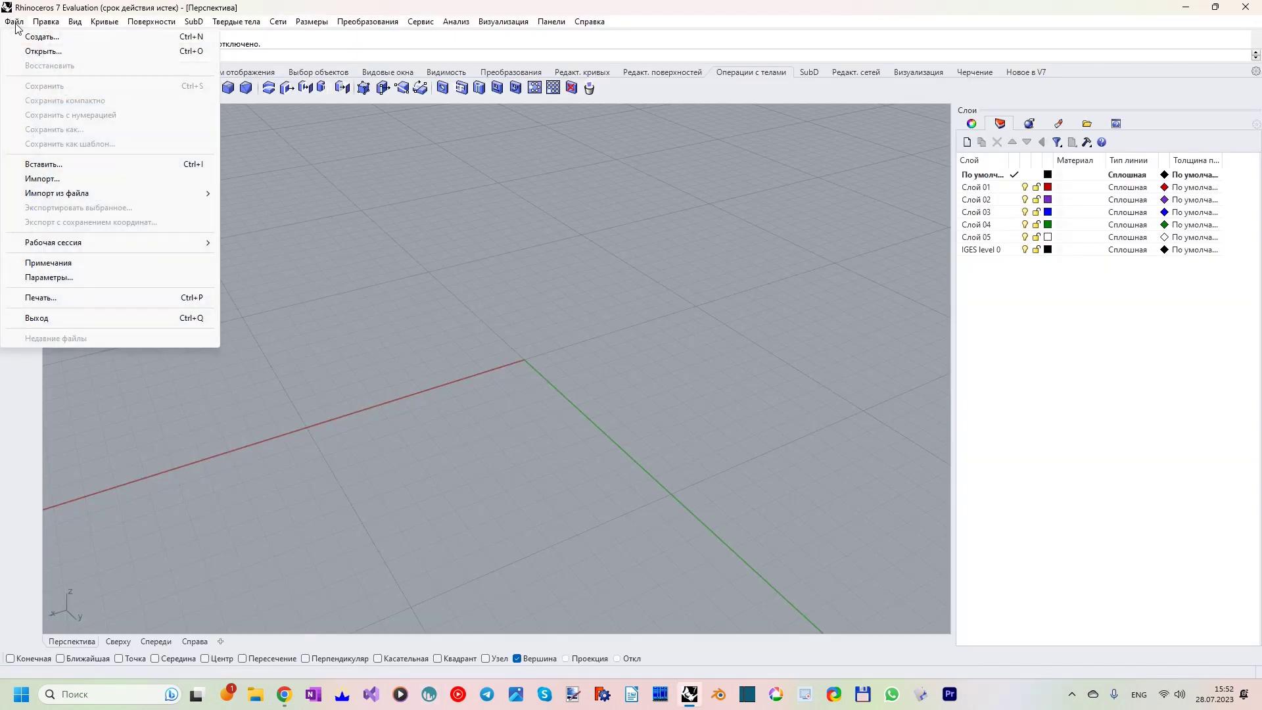
pyautogui.click(71, 179)
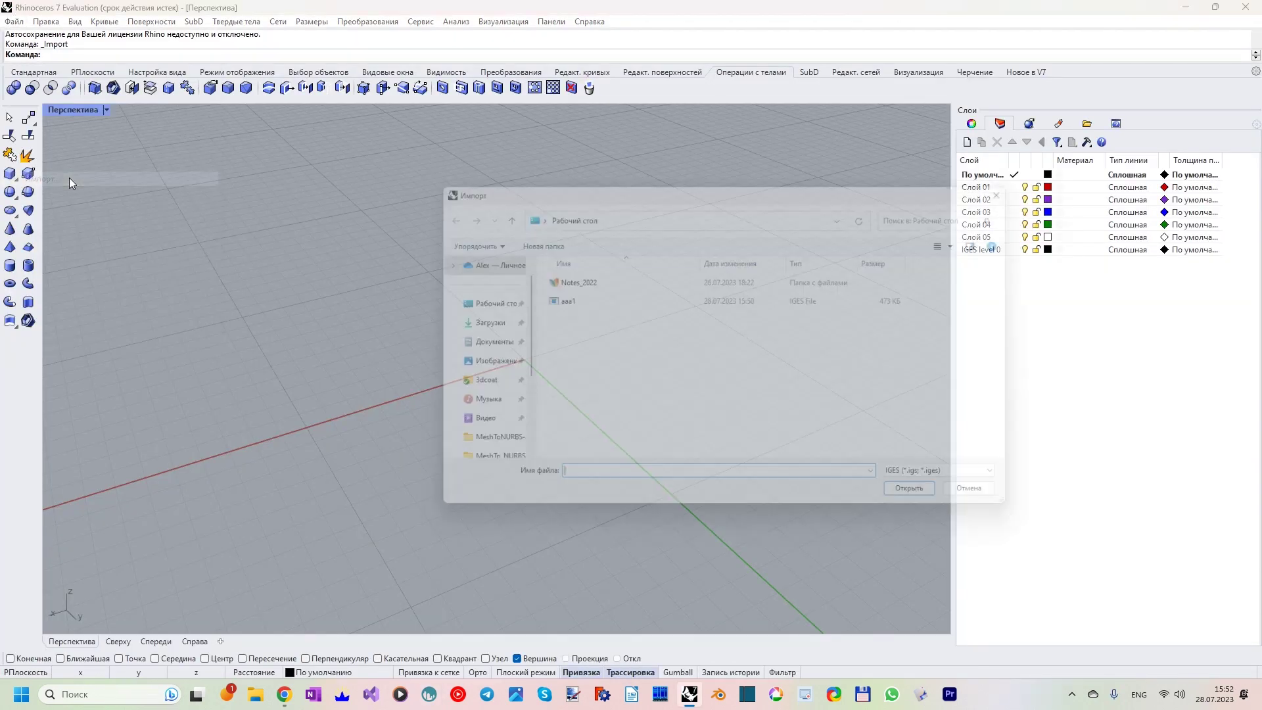
pyautogui.doubleClick(539, 300)
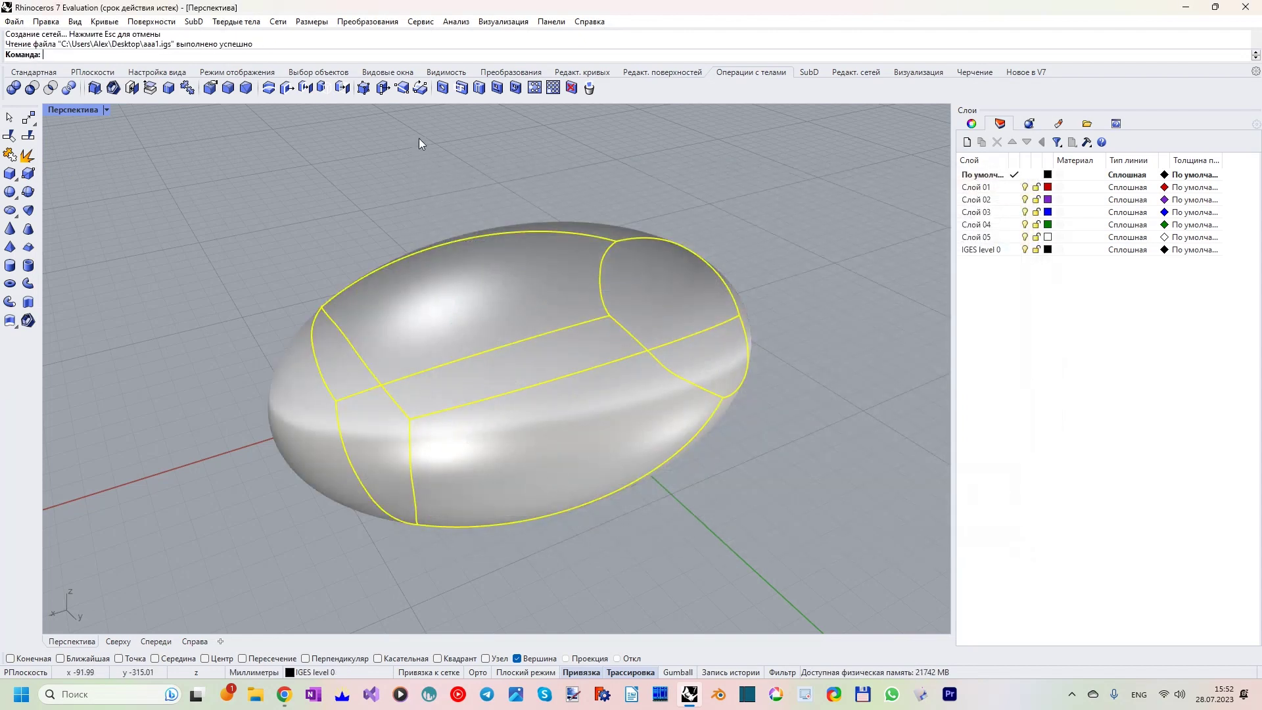
# - Run a Zebra analysis on the imported surfaces, inspect the stripe flow up close, and display the edges and isocurves
pyautogui.click(456, 22)
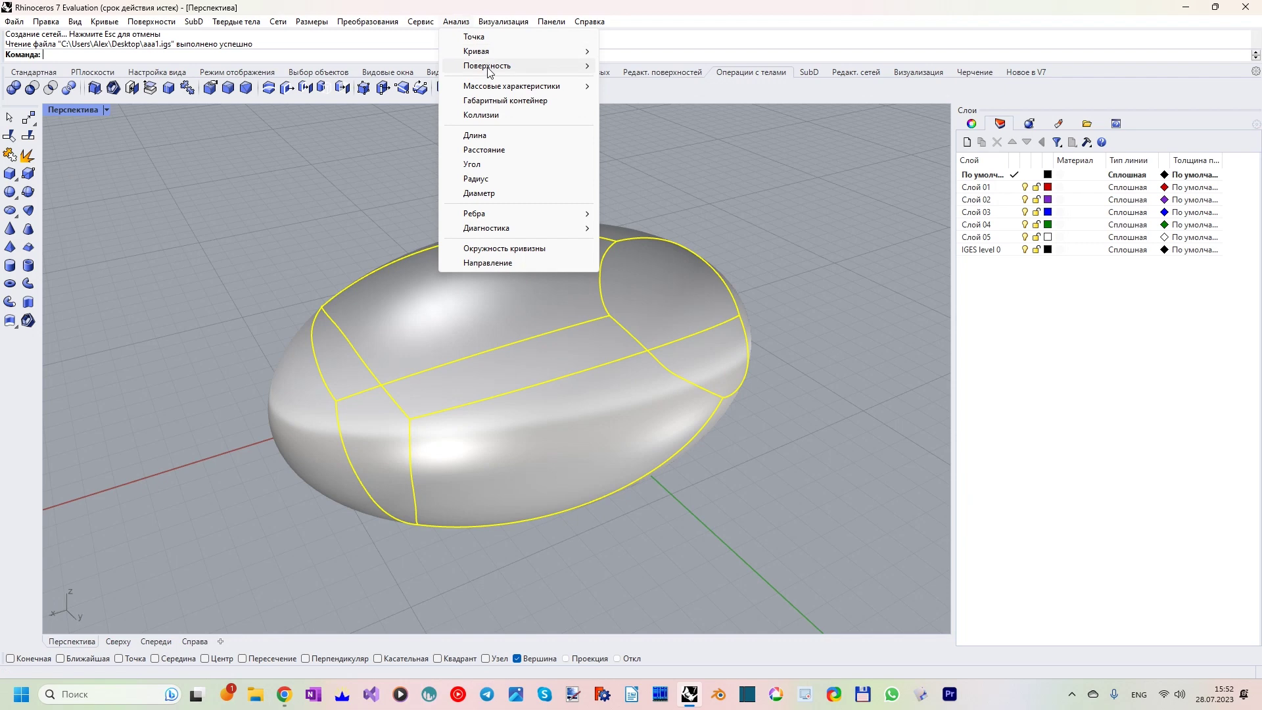
pyautogui.moveTo(490, 66)
pyautogui.click(643, 112)
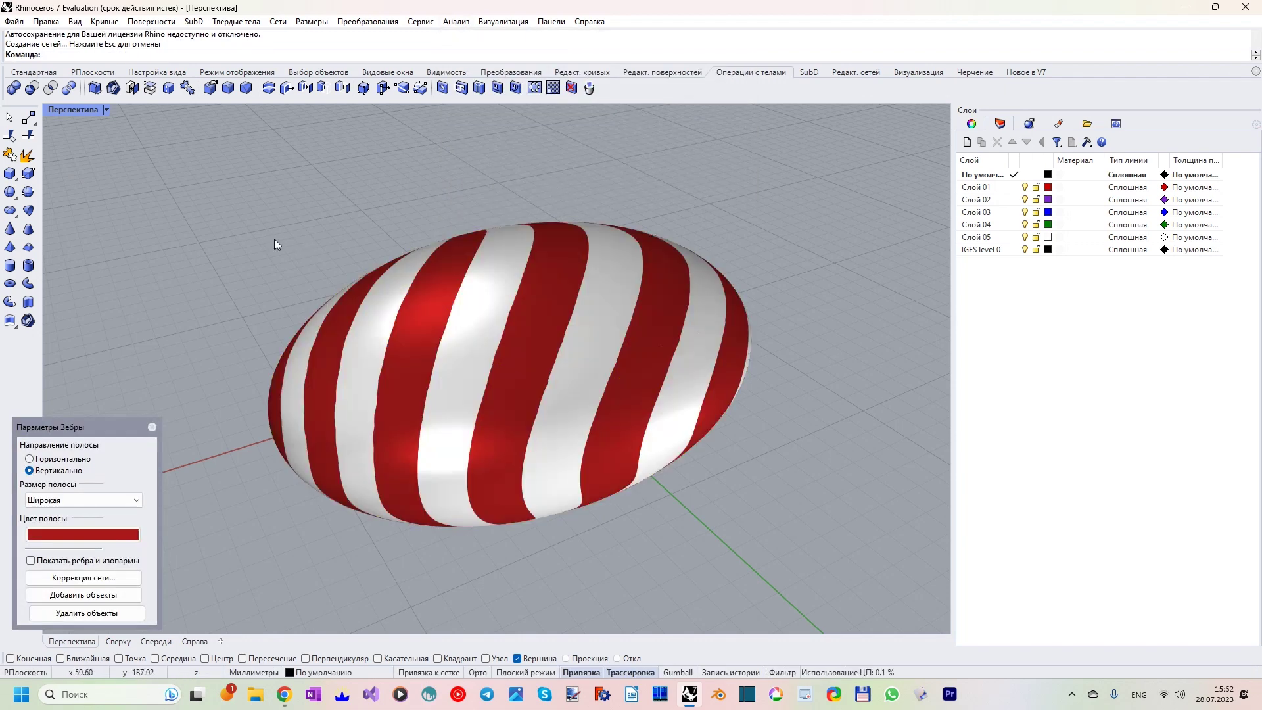
pyautogui.scroll(3, 393, 397)
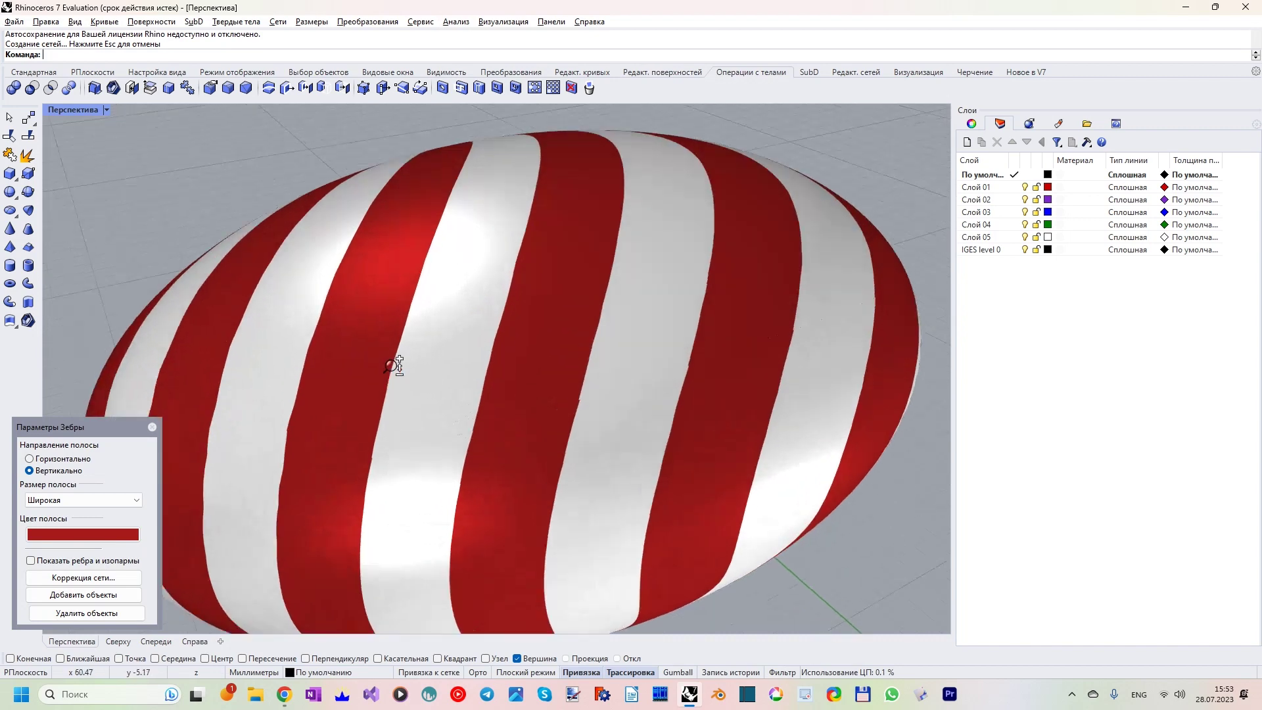
pyautogui.scroll(-3, 396, 394)
pyautogui.click(74, 563)
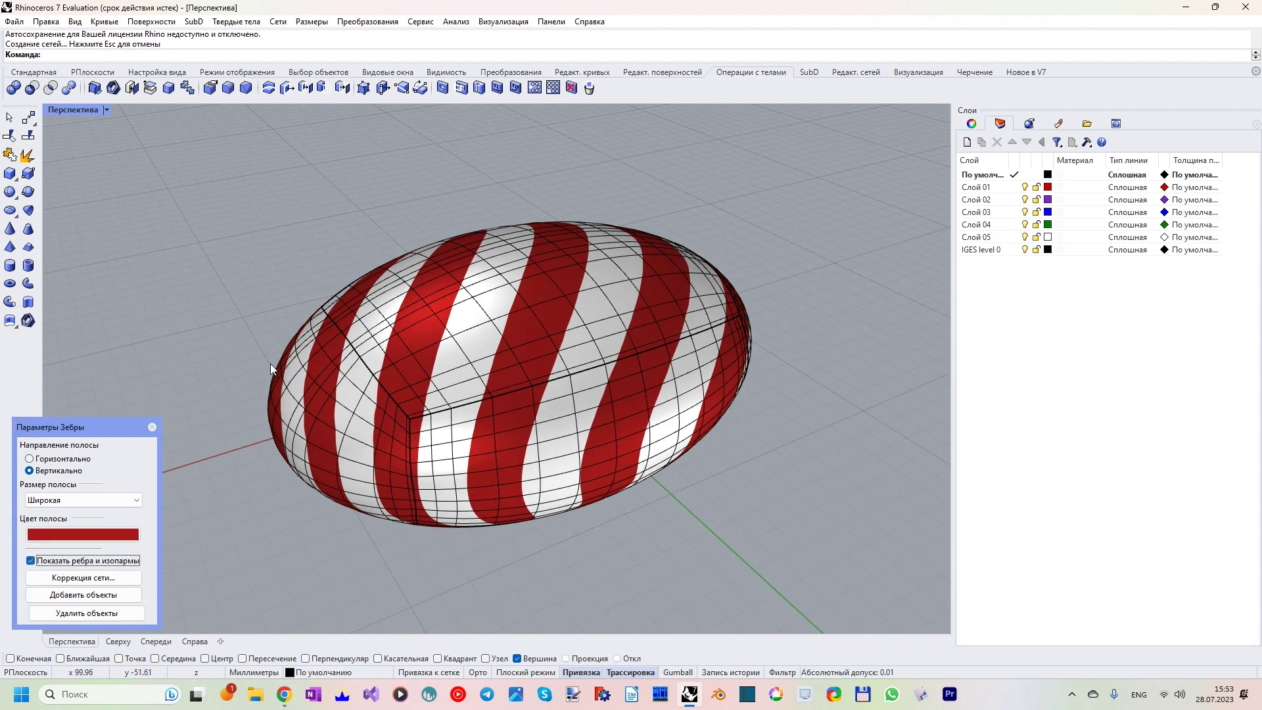